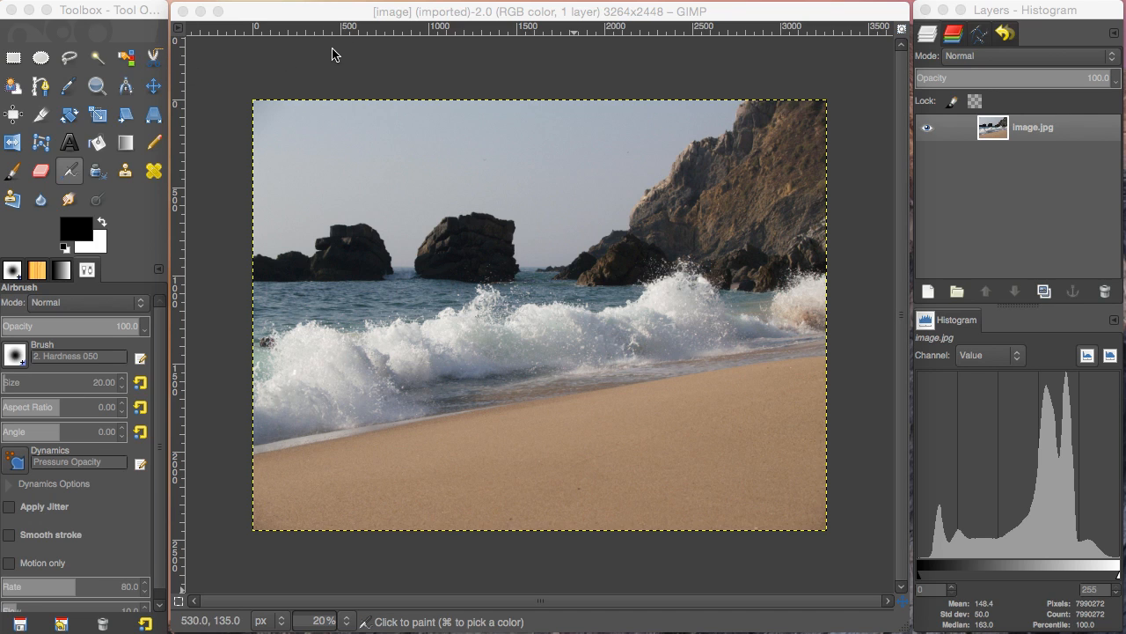
- View the beach photo at 100% zoom and examine its sky, rock, wave and sand areas
click(132, 16)
click(362, 17)
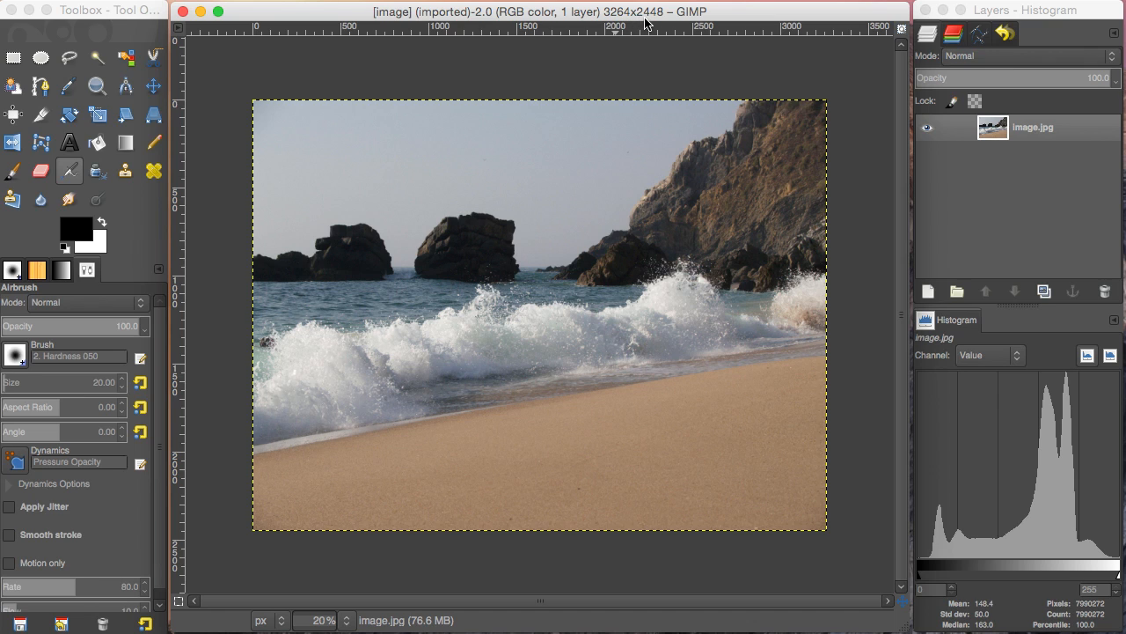
click(651, 24)
click(325, 621)
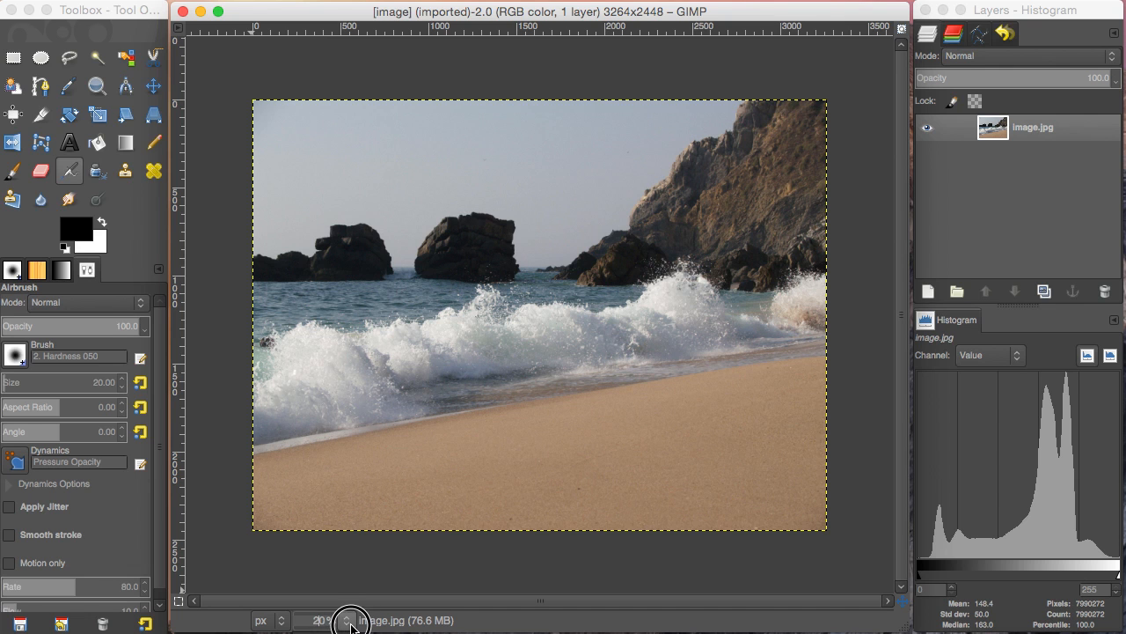
key(1)
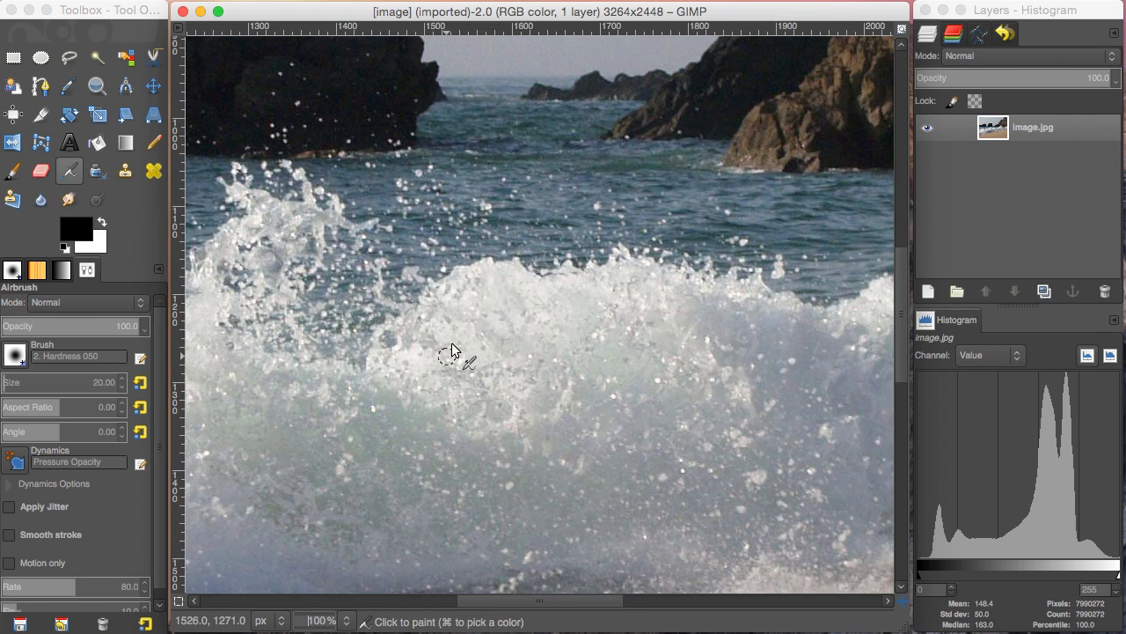
mouse_move(555, 600)
mouse_down()
mouse_move(321, 601)
mouse_move(848, 600)
mouse_move(495, 599)
mouse_move(572, 604)
mouse_move(546, 601)
mouse_up()
scroll(547, 451, up, 8)
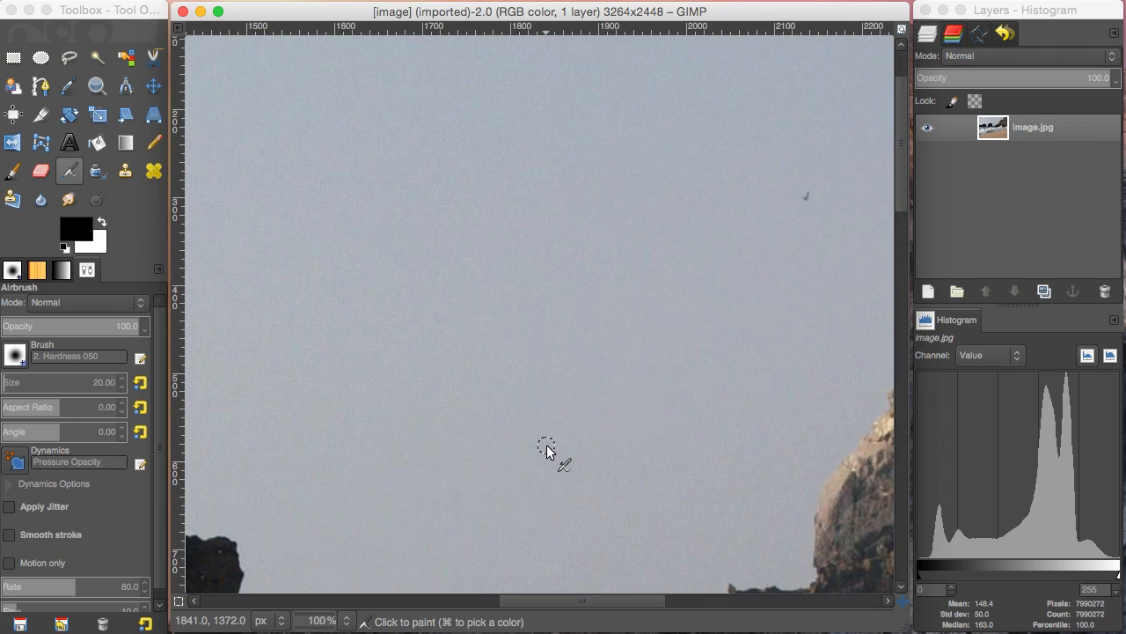
scroll(546, 451, down, 8)
scroll(546, 452, down, 8)
scroll(547, 451, up, 12)
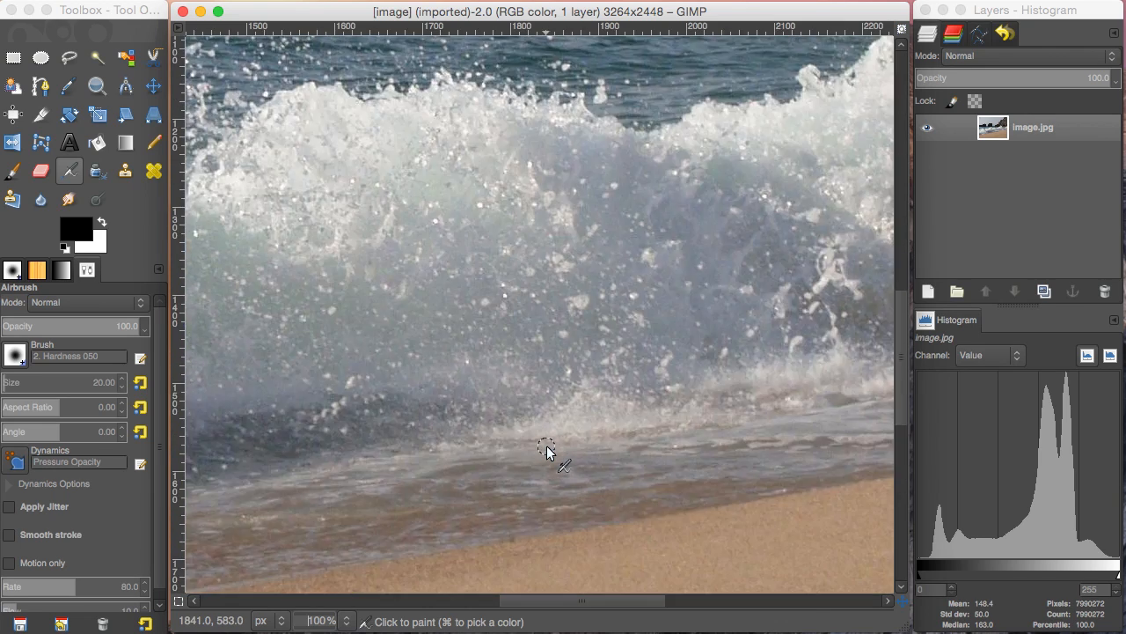
- Set the image zoom to 20% to see the whole beach photo
click(333, 622)
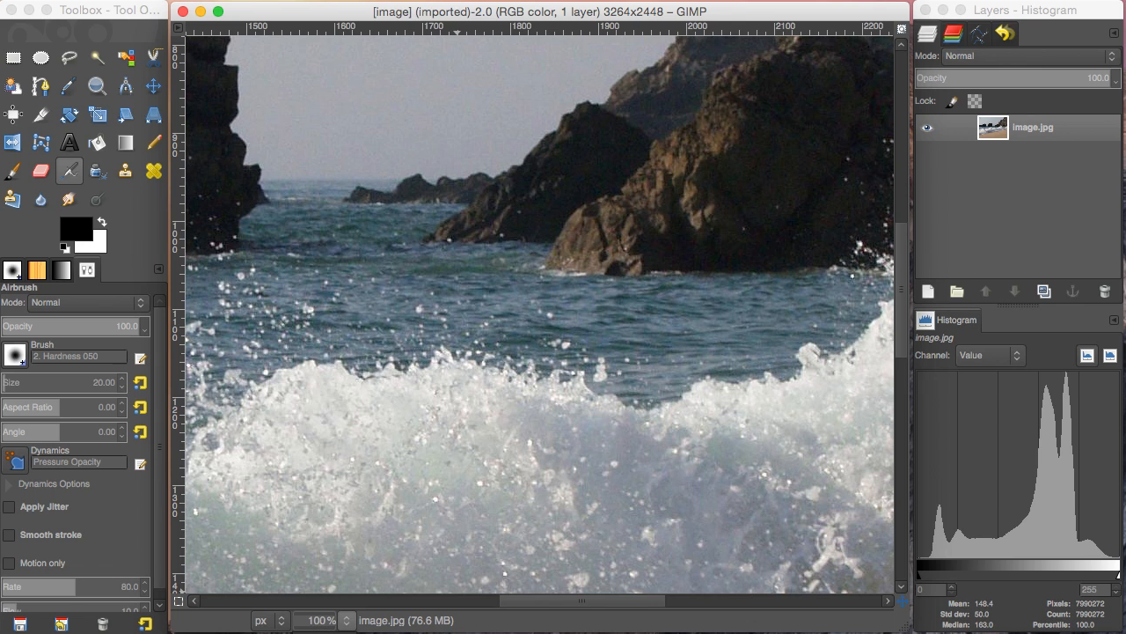
text(20)
key(Return)
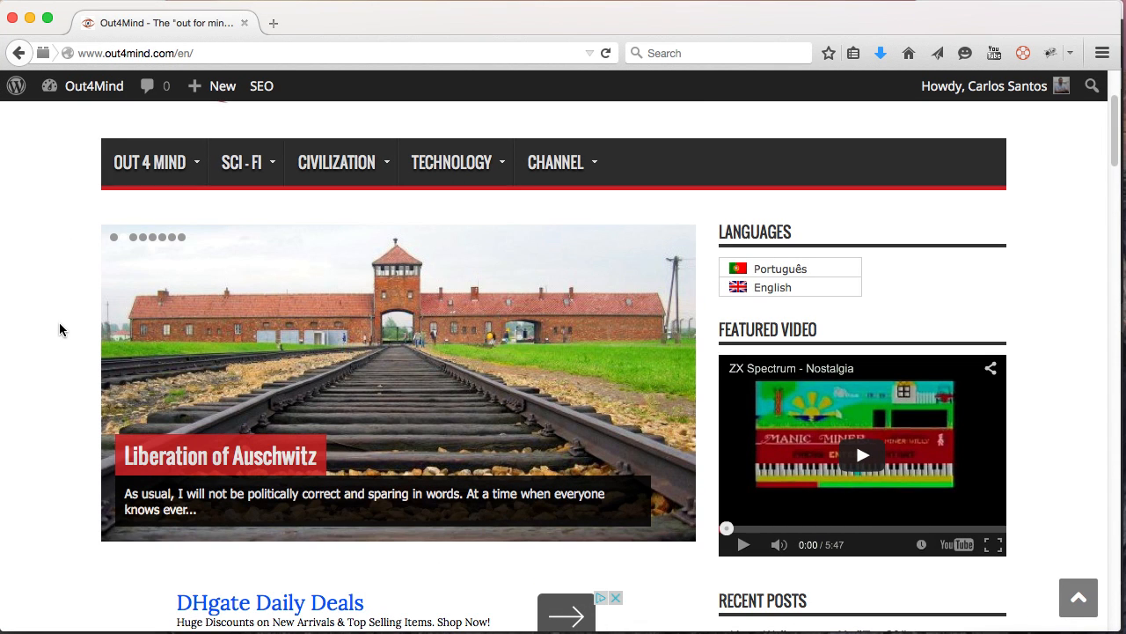
- Examine the featured image and the article thumbnails in the sections of the Out4Mind home page in Firefox
scroll(72, 333, down, 20)
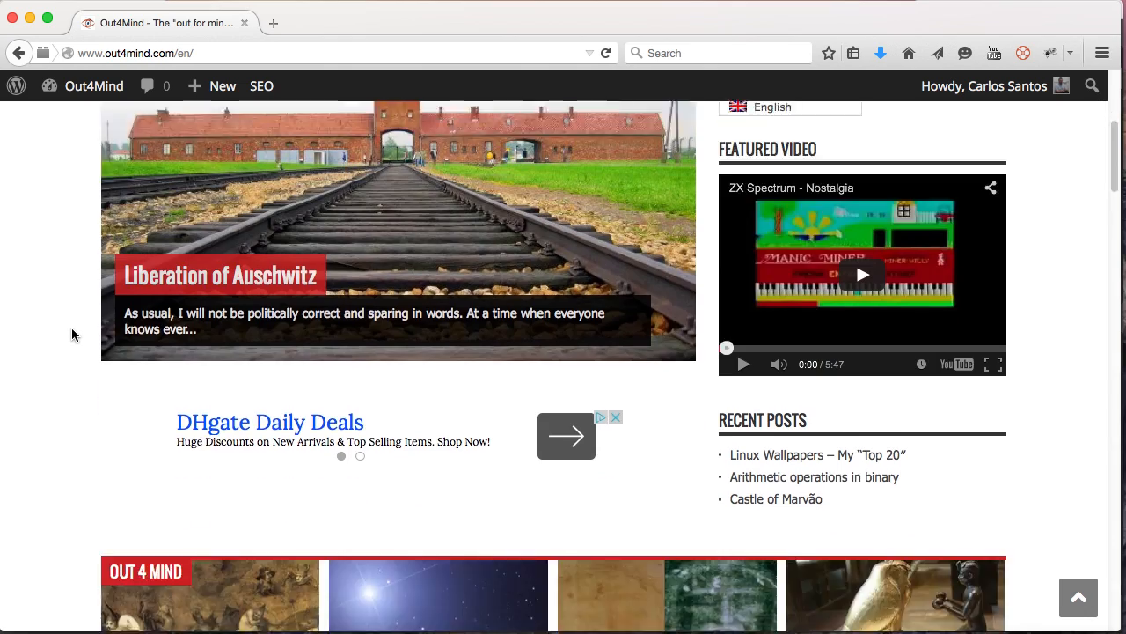
scroll(72, 332, down, 10)
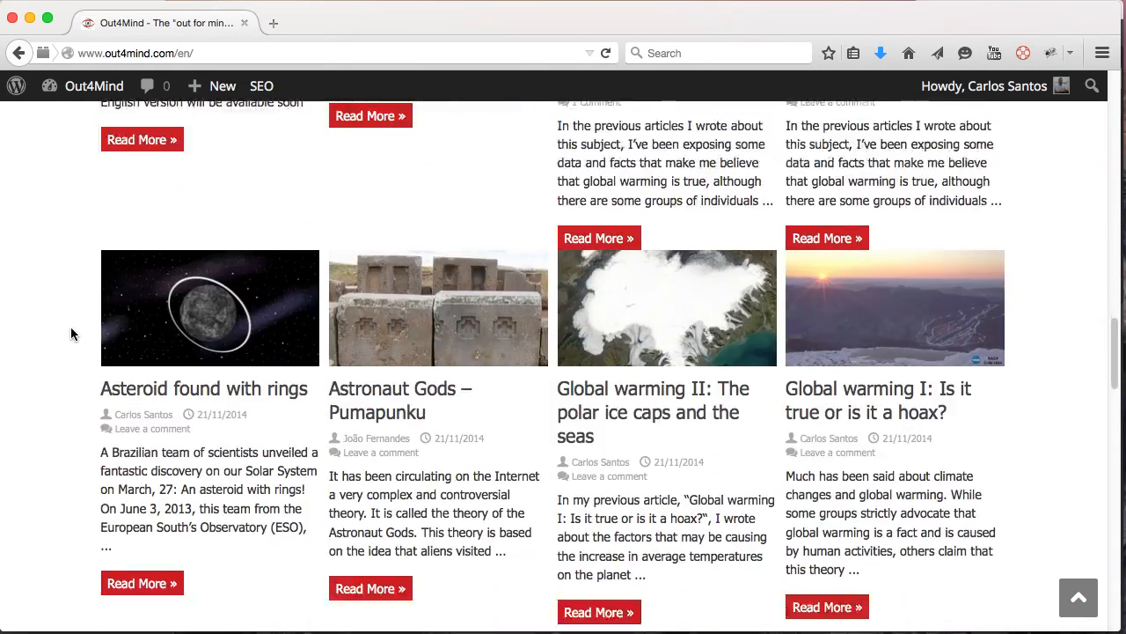
scroll(71, 333, down, 10)
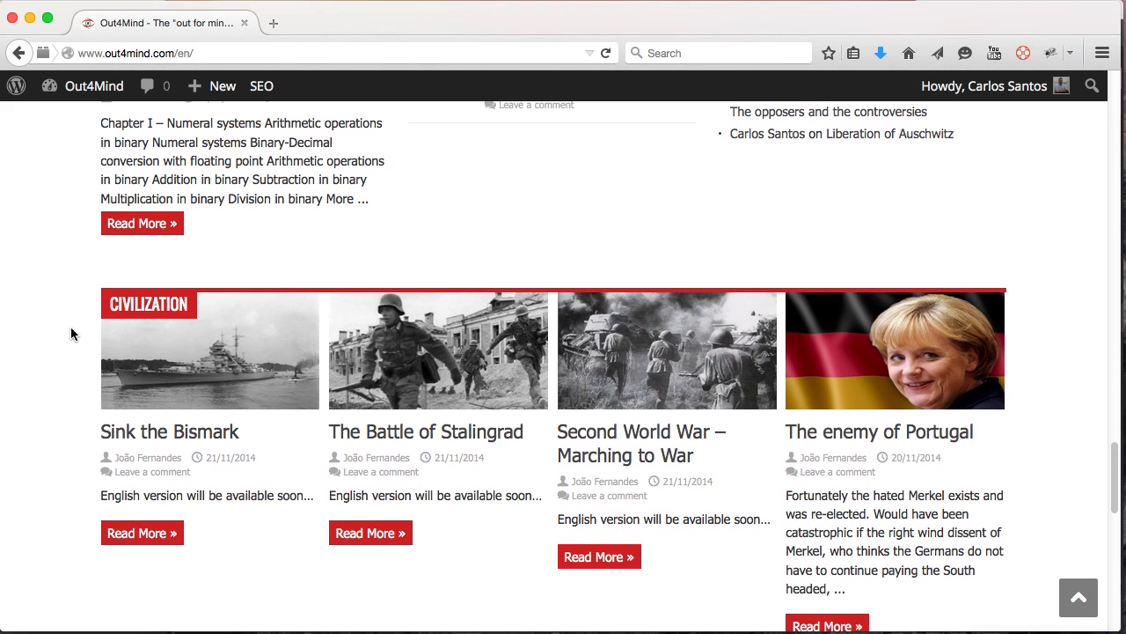
scroll(71, 332, up, 5)
scroll(71, 333, up, 2)
scroll(72, 333, down, 6)
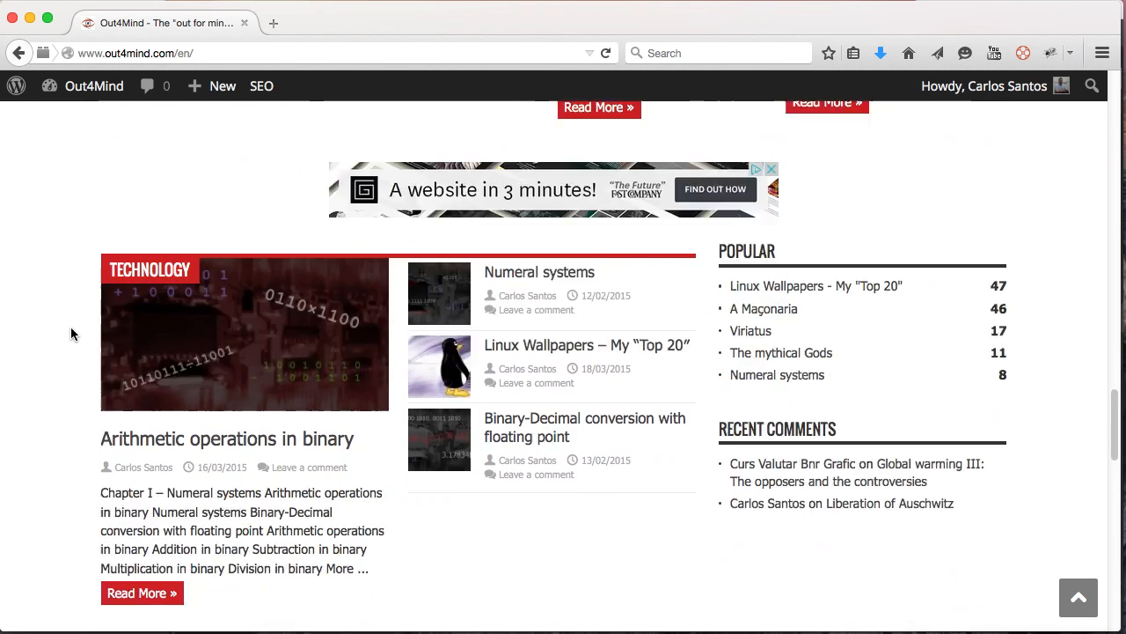
scroll(203, 344, up, 1)
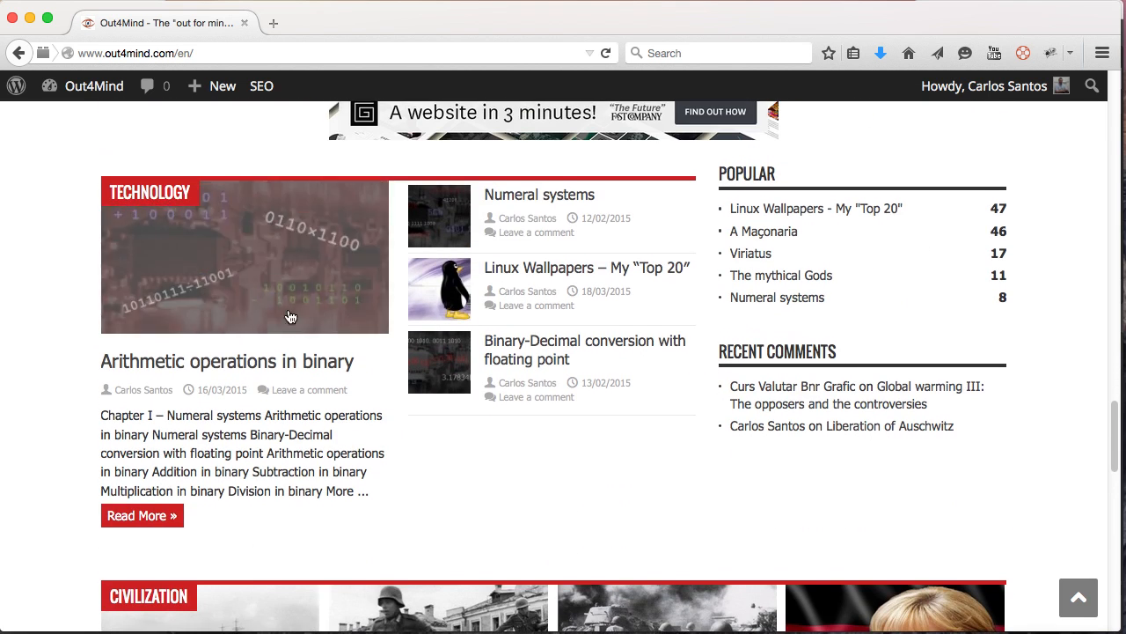
scroll(178, 345, up, 3)
scroll(178, 344, up, 10)
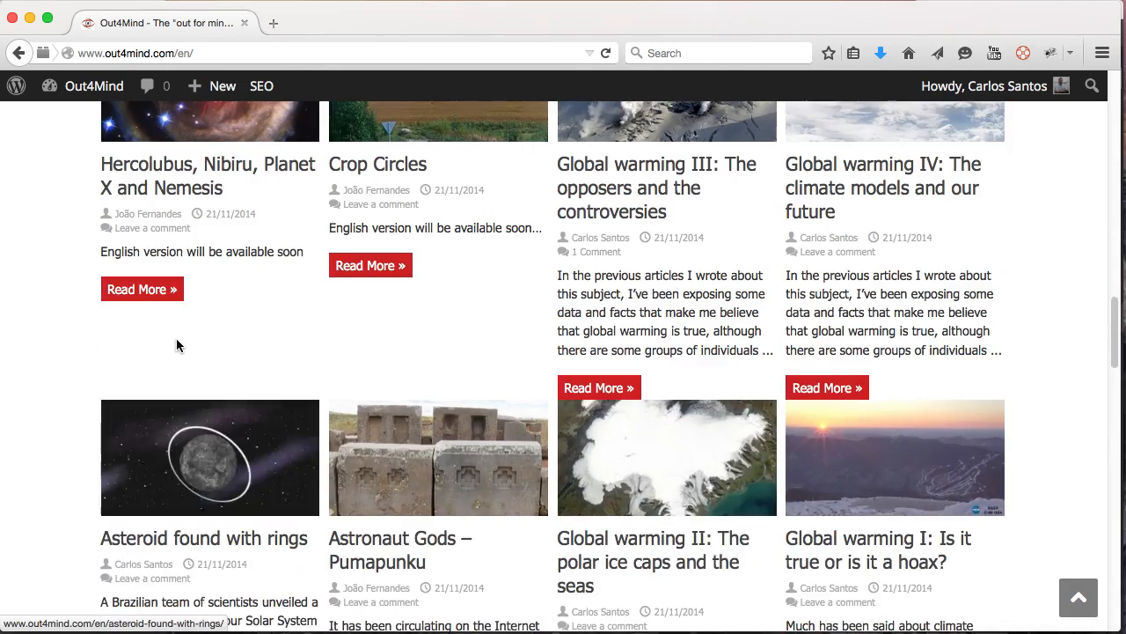
scroll(176, 343, up, 10)
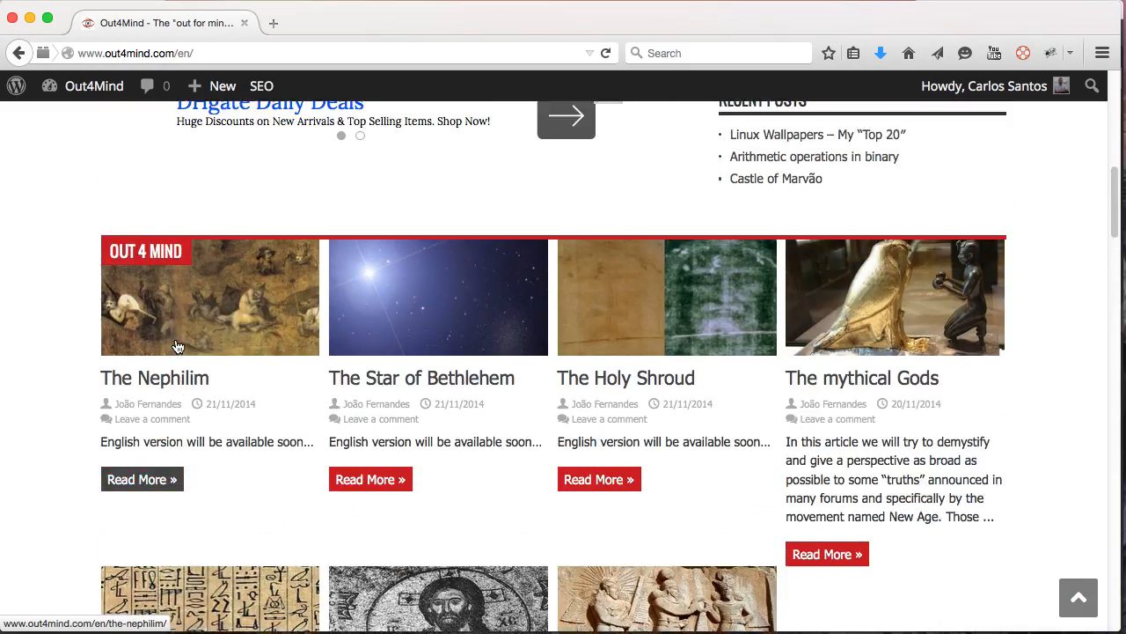
scroll(176, 344, up, 5)
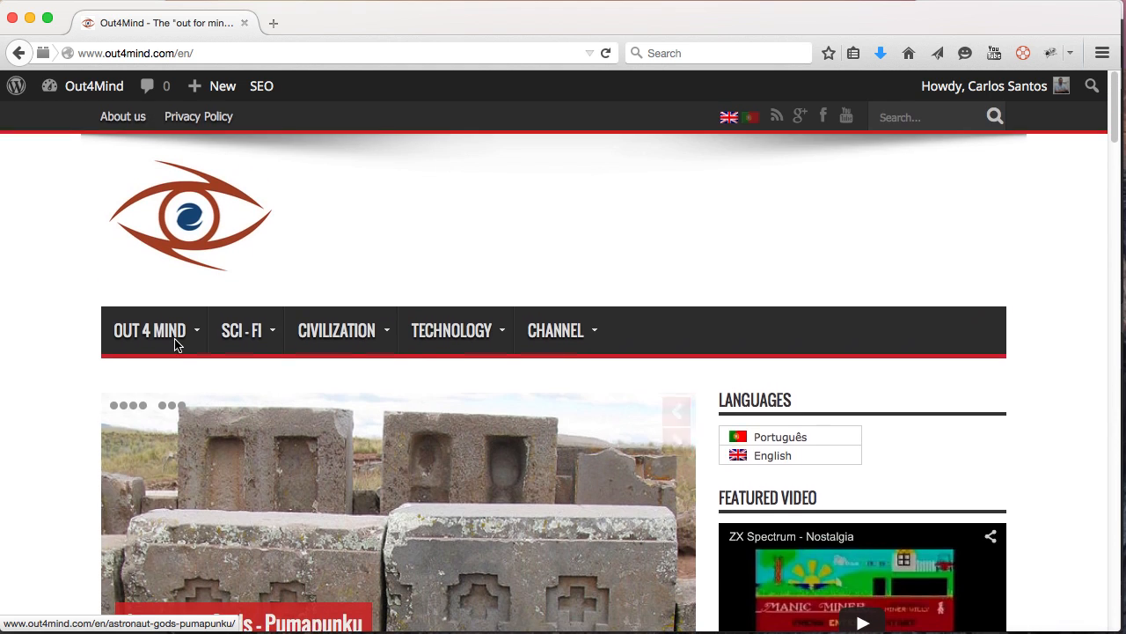
scroll(53, 247, down, 5)
scroll(77, 228, up, 1)
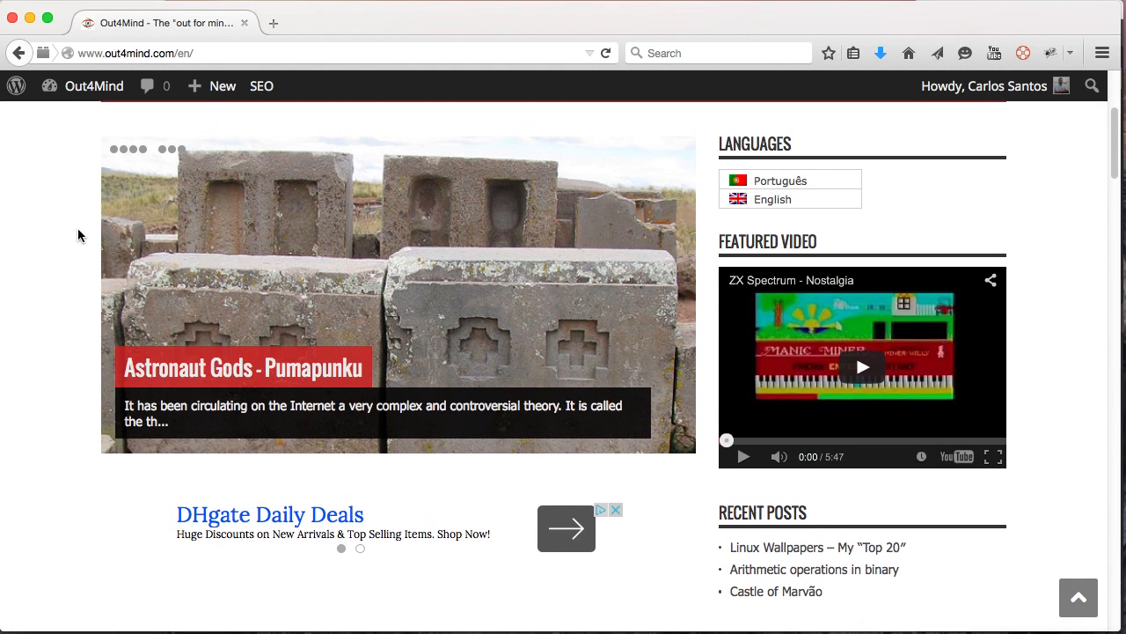
- Create a new WordPress post titled "Image Test"
mouse_move(213, 95)
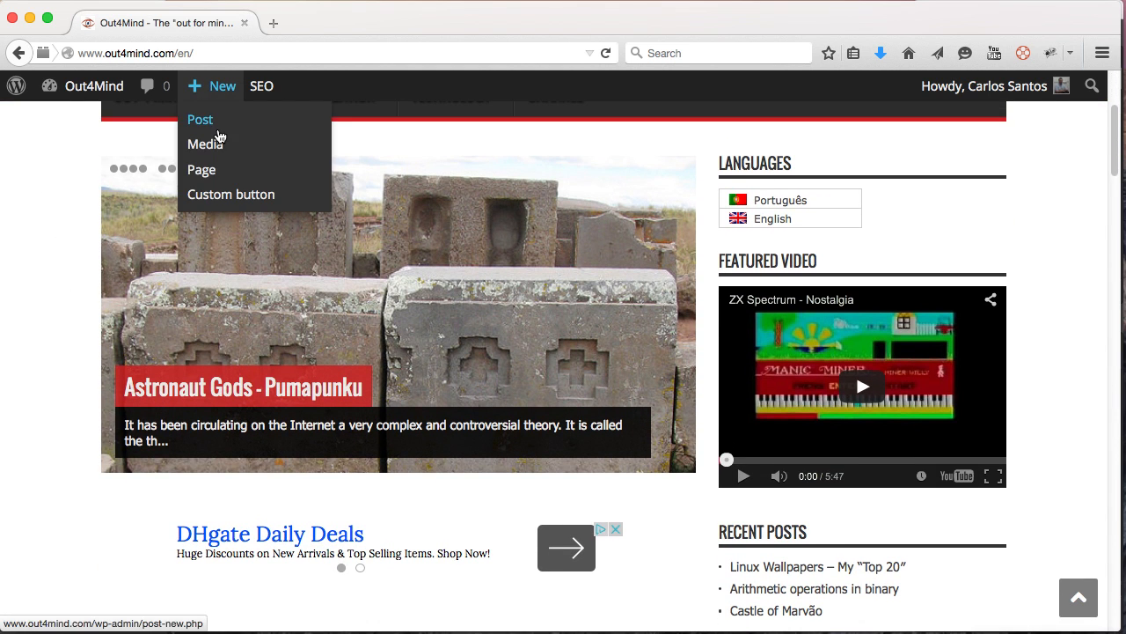
click(219, 132)
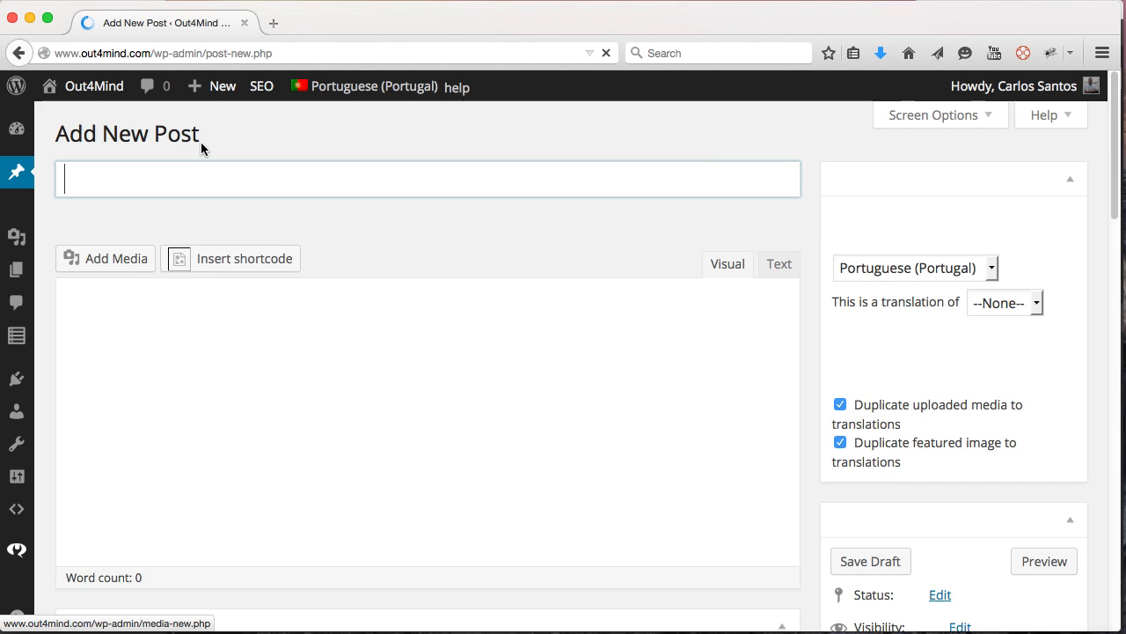
click(182, 179)
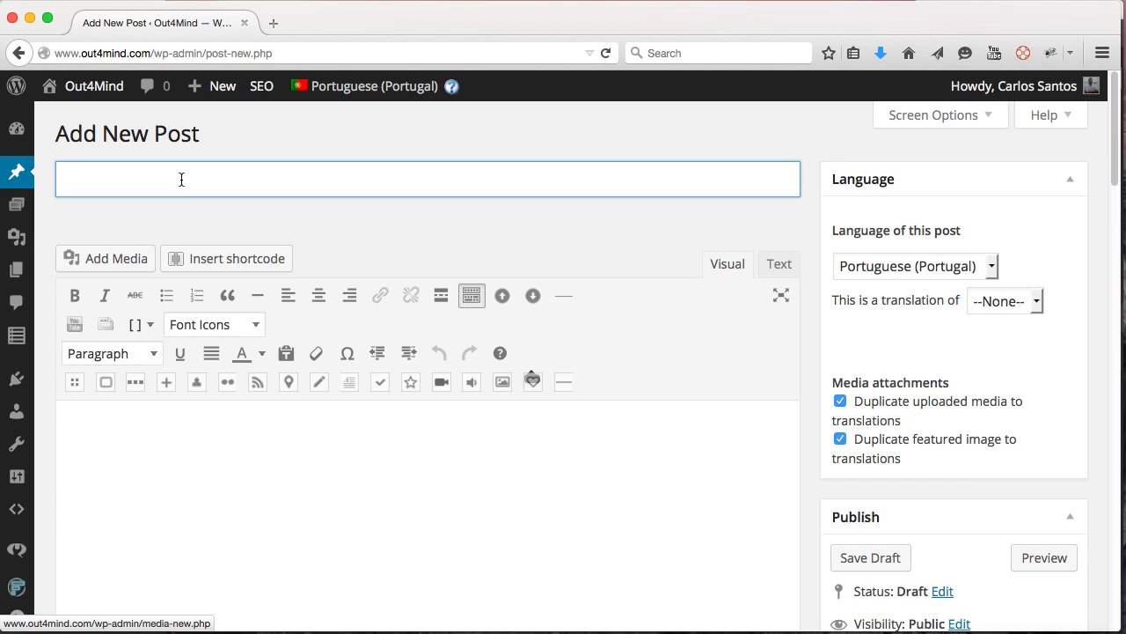
text(Image Test)
click(136, 462)
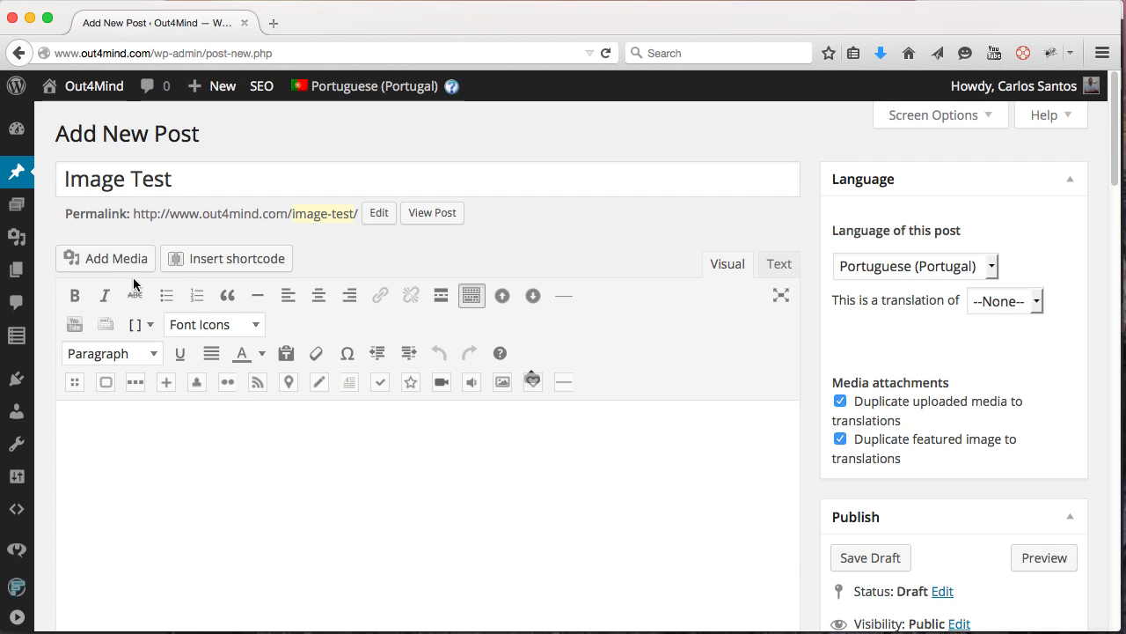
- Upload image.jpg from the video folder as media for the post
click(97, 264)
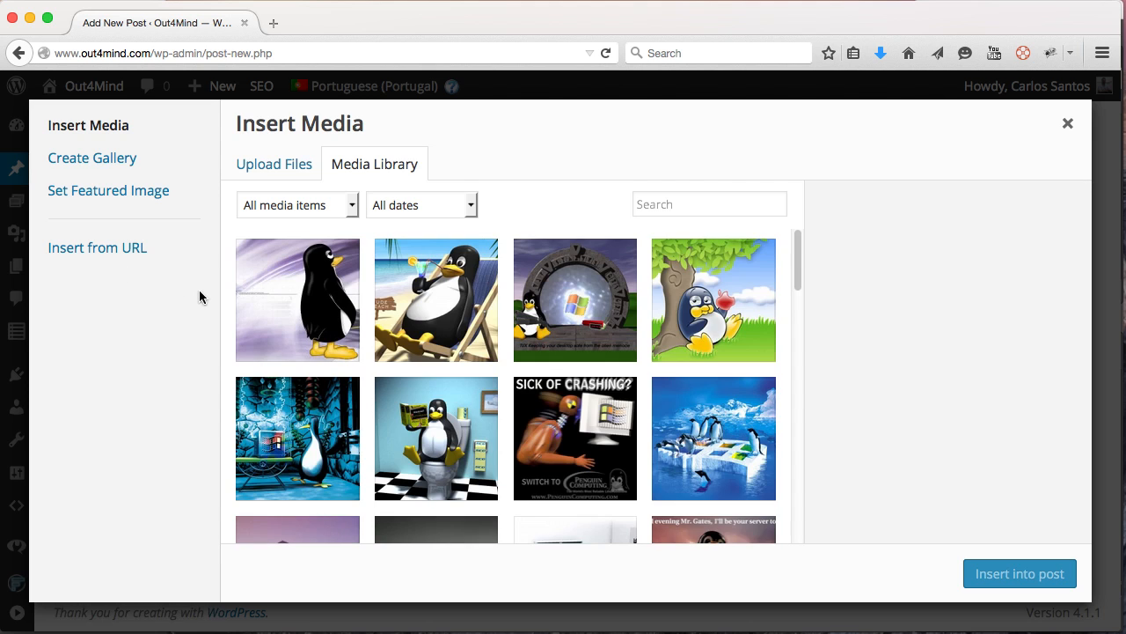
click(270, 170)
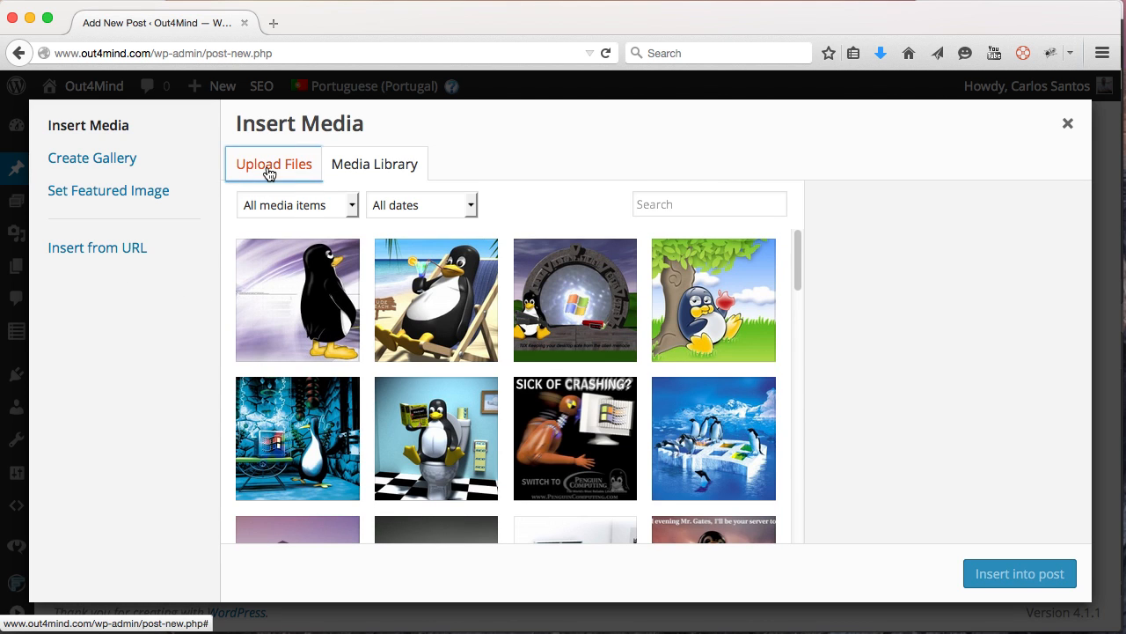
click(648, 389)
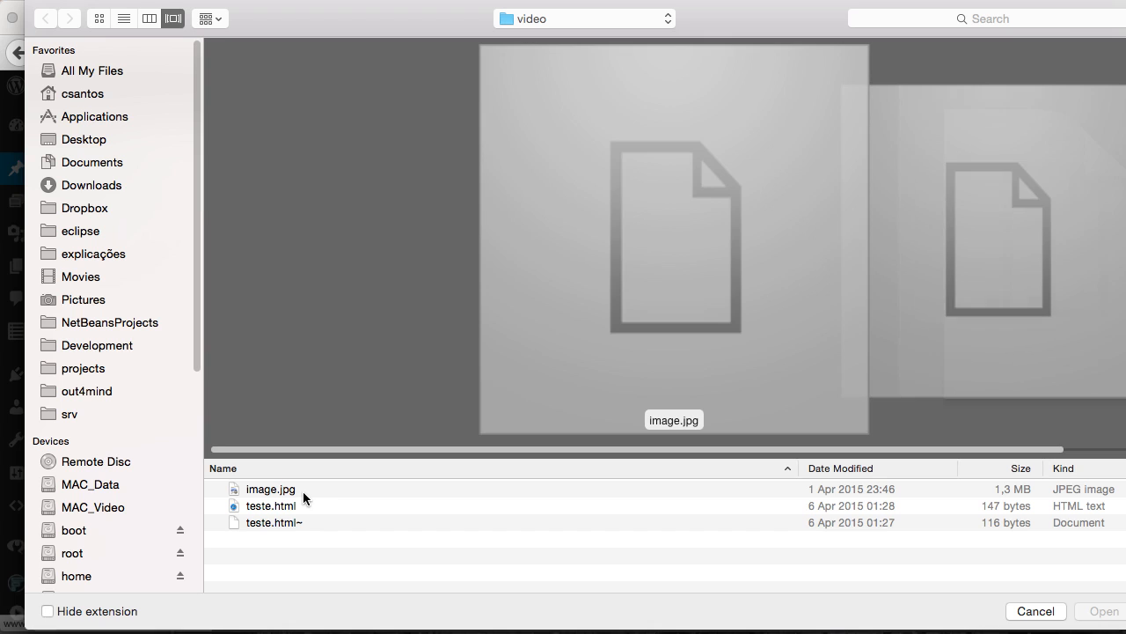
click(303, 489)
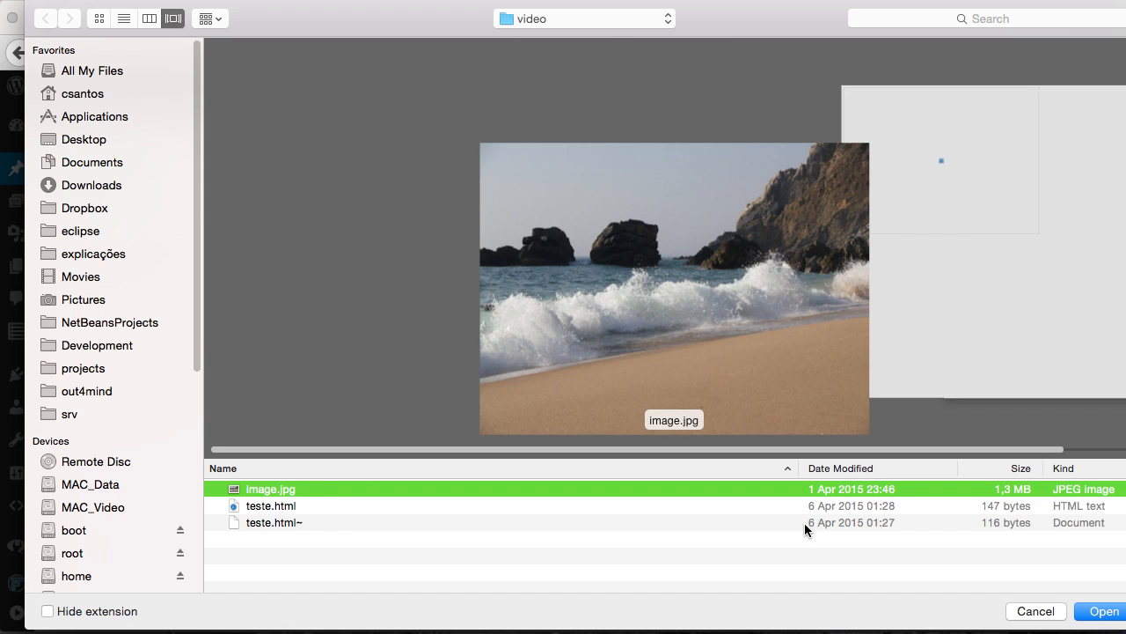
click(1102, 610)
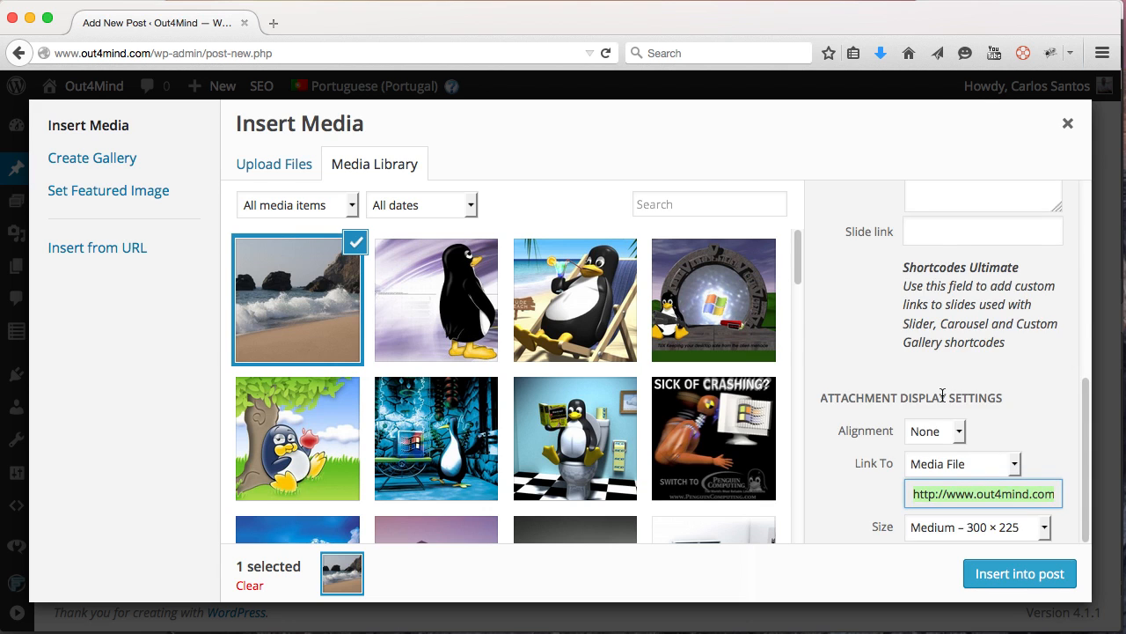
- Review the uploaded beach image's attachment details and insert it into the post at Medium size (300 × 225)
scroll(942, 401, up, 5)
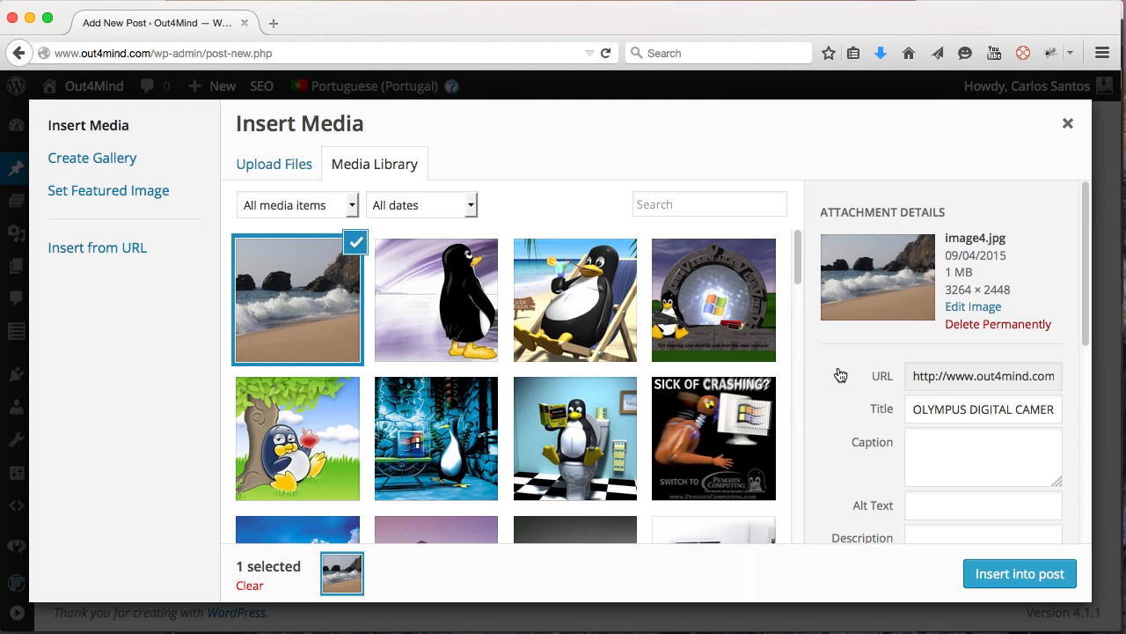
scroll(837, 373, down, 5)
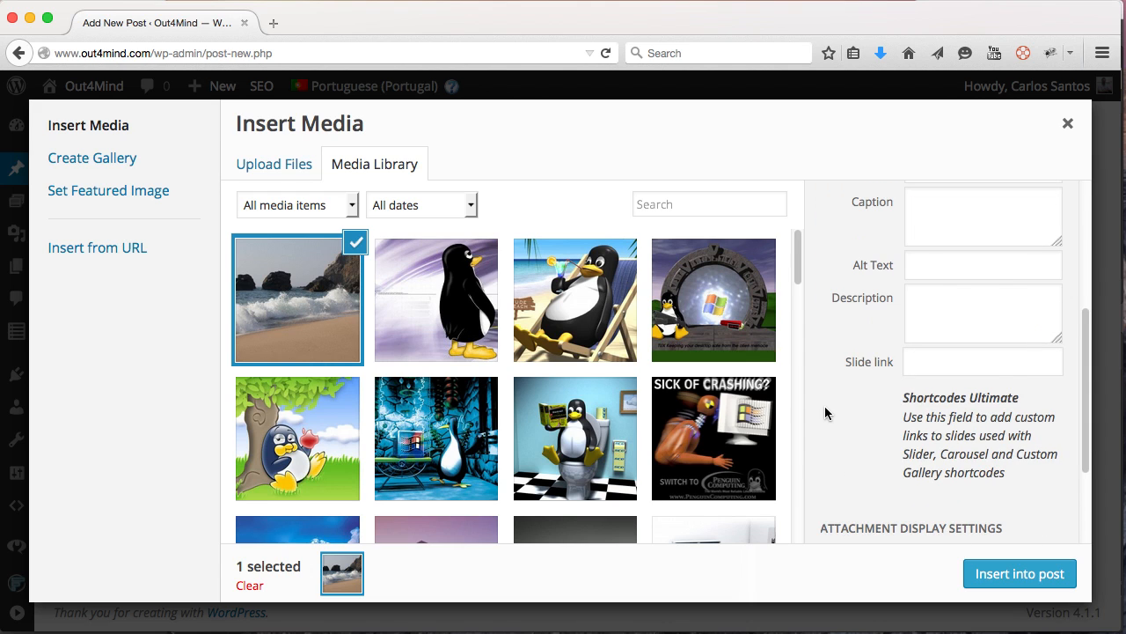
scroll(824, 406, up, 5)
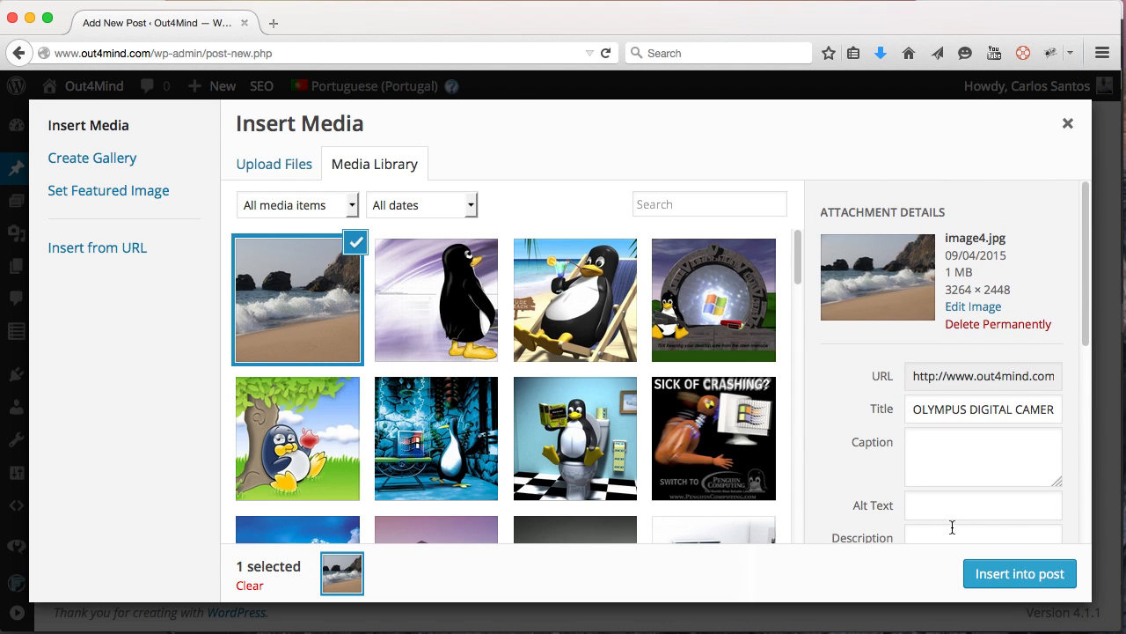
click(1001, 576)
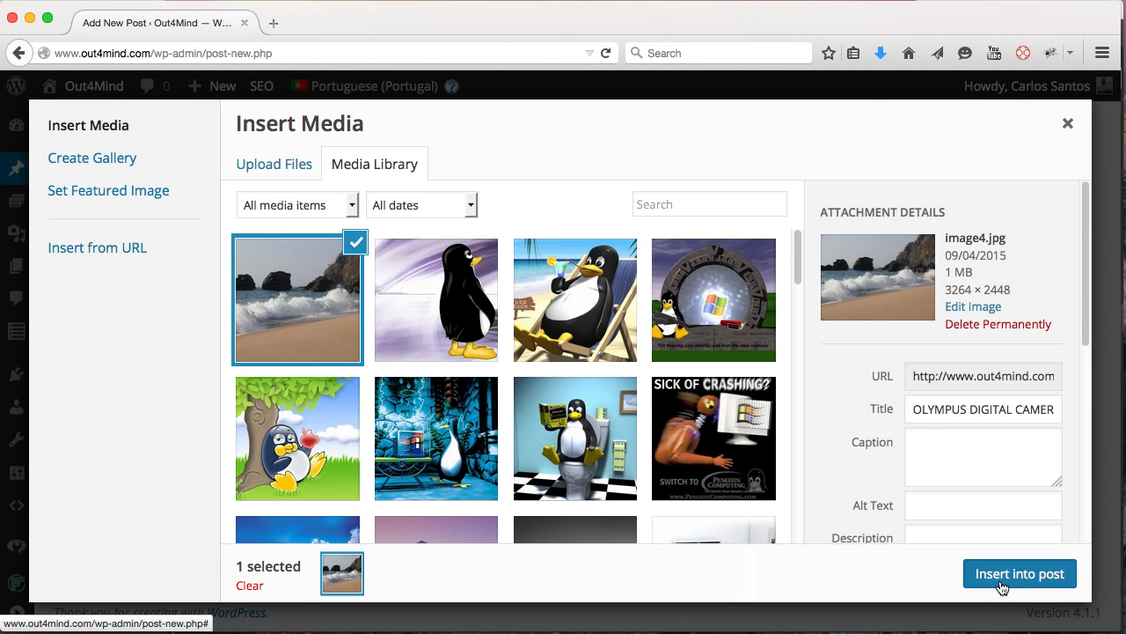
- Select the inserted beach image and examine how it is displayed in the post editor
scroll(538, 485, down, 4)
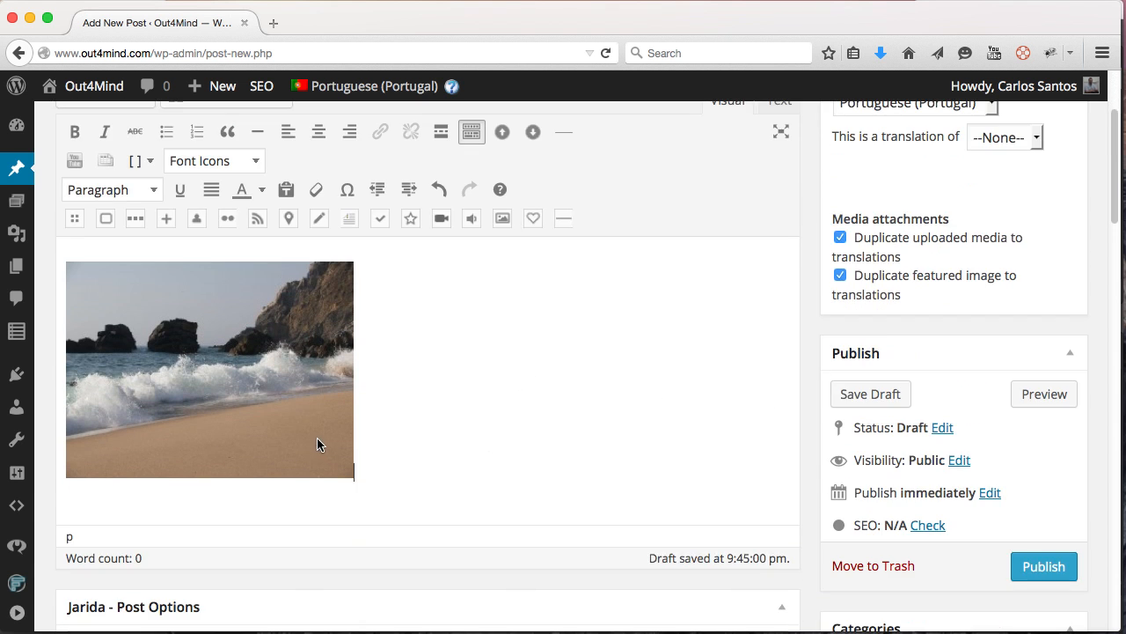
click(314, 436)
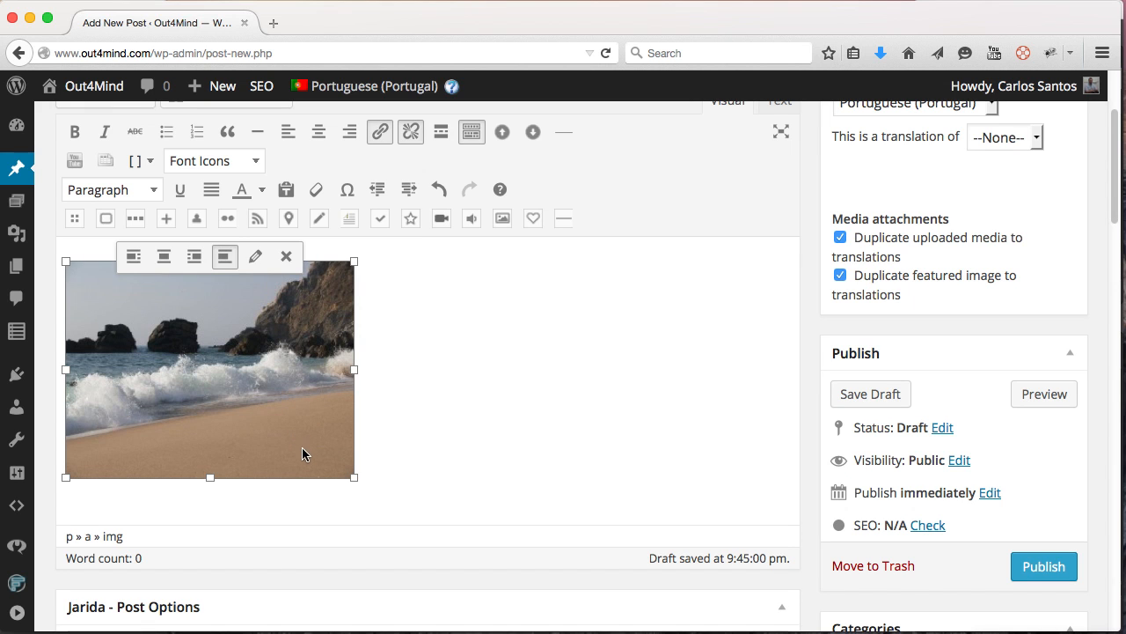
scroll(410, 462, down, 4)
scroll(410, 462, up, 5)
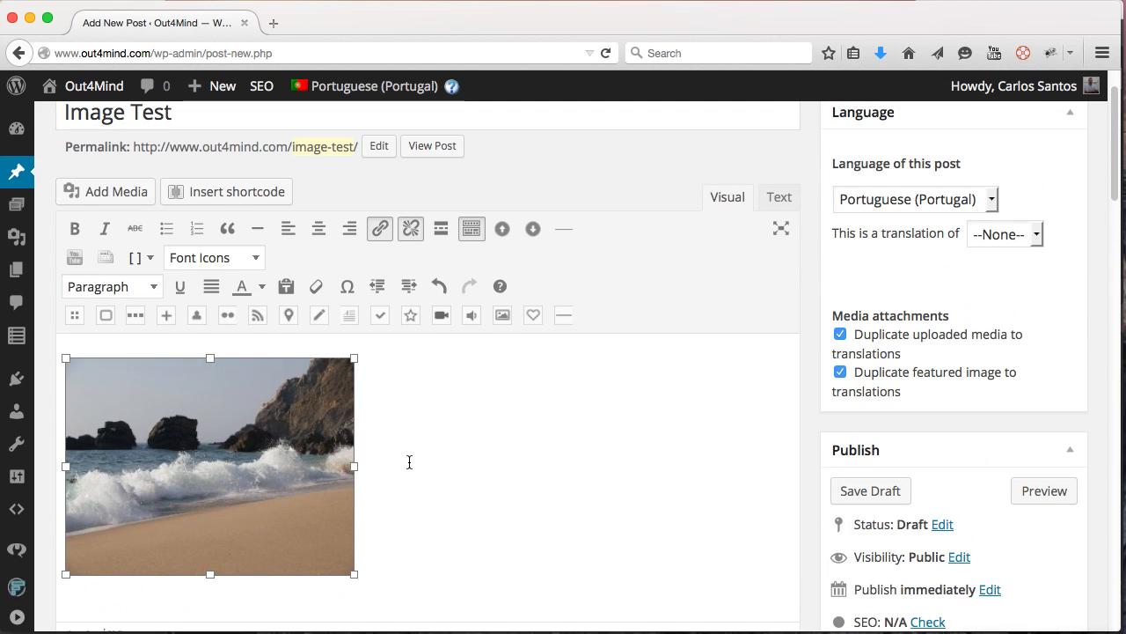
scroll(409, 462, down, 1)
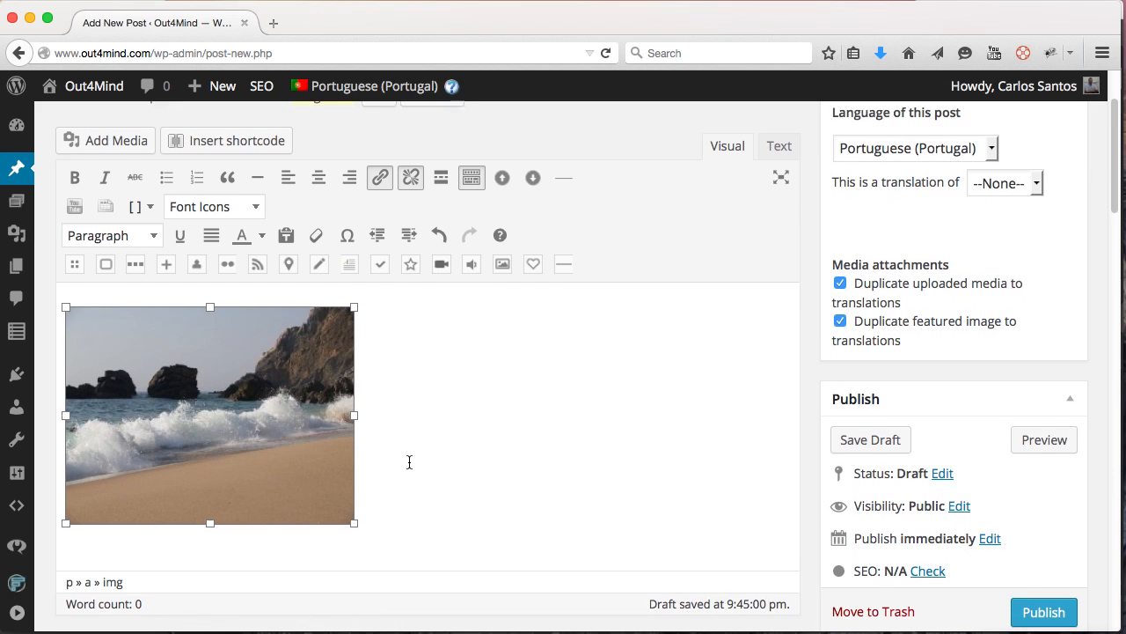
scroll(409, 461, down, 2)
scroll(409, 461, up, 4)
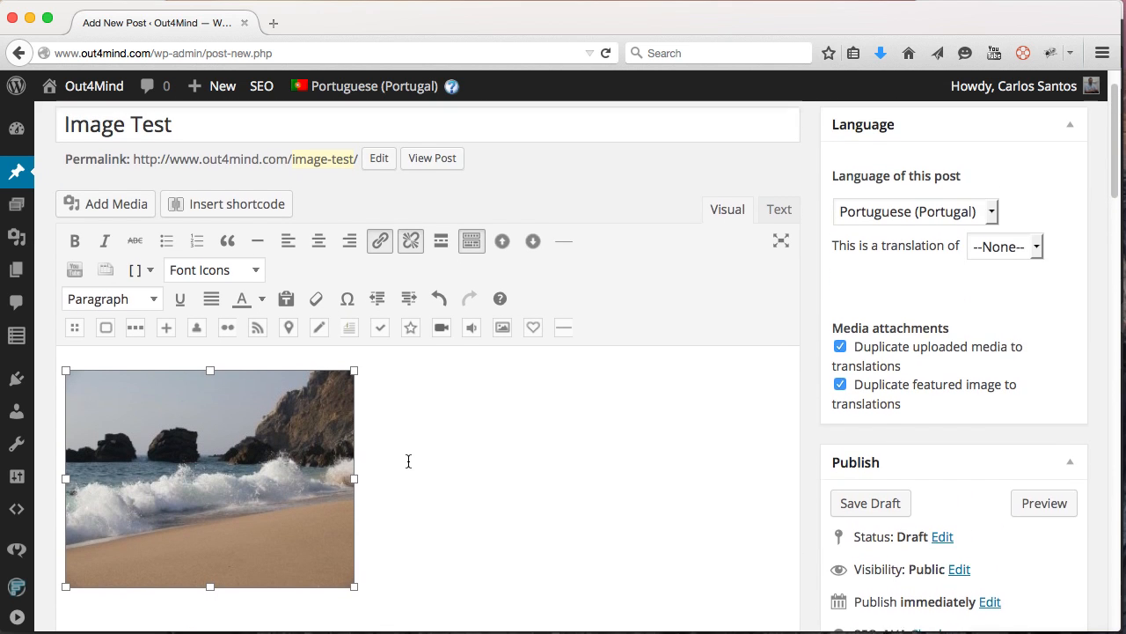
scroll(479, 484, down, 2)
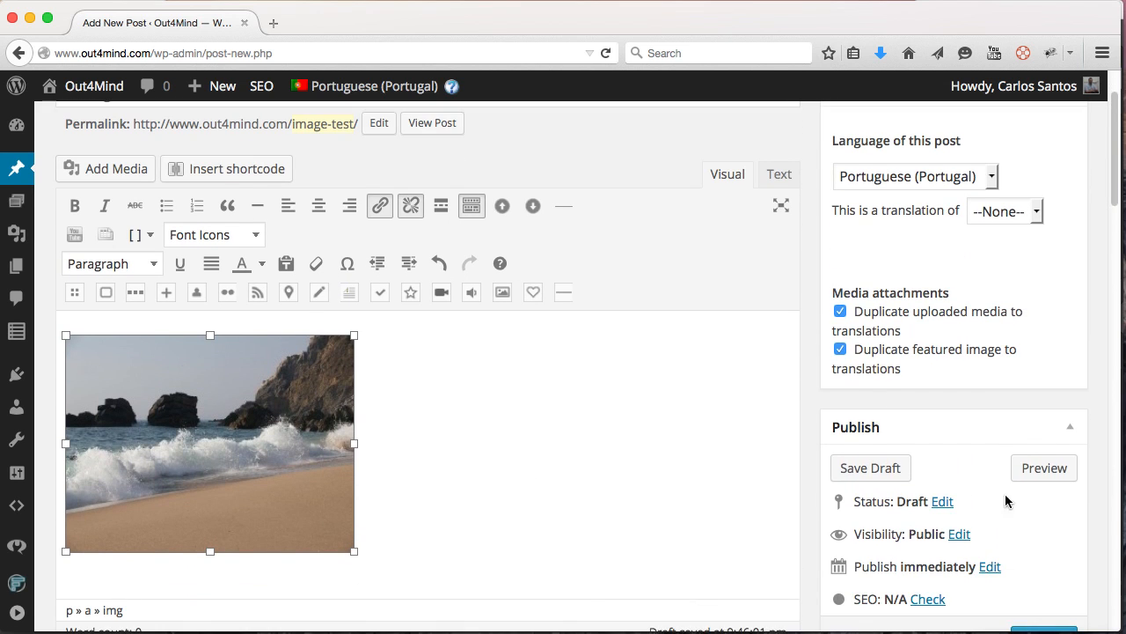
- Preview the Image Test post and view the inserted beach image on the page
click(1044, 469)
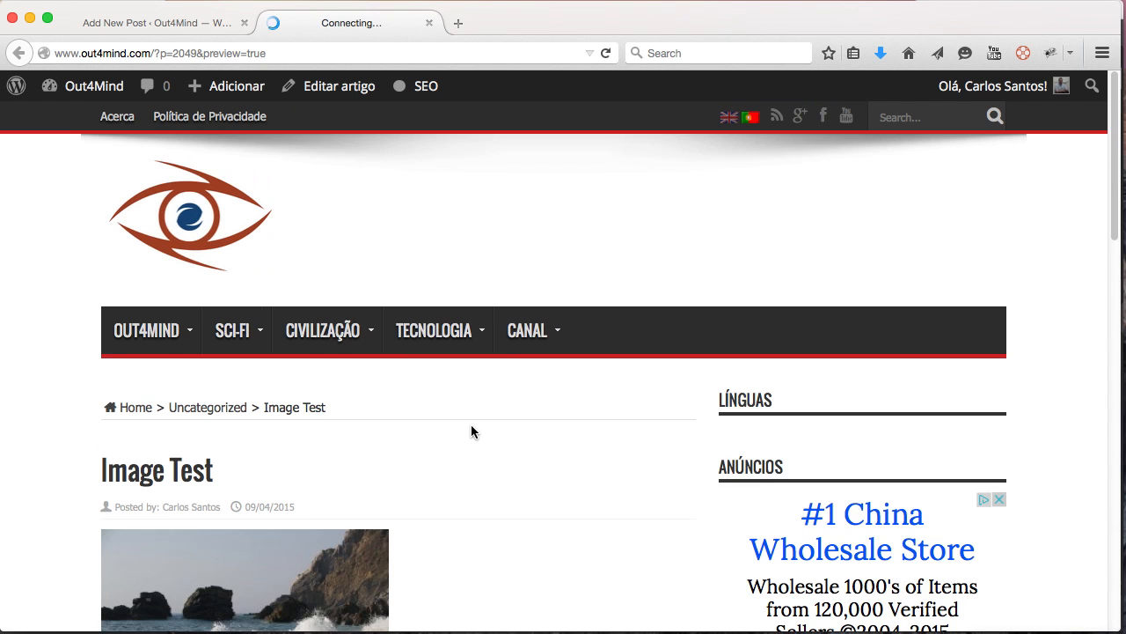
scroll(471, 431, down, 3)
scroll(471, 431, down, 4)
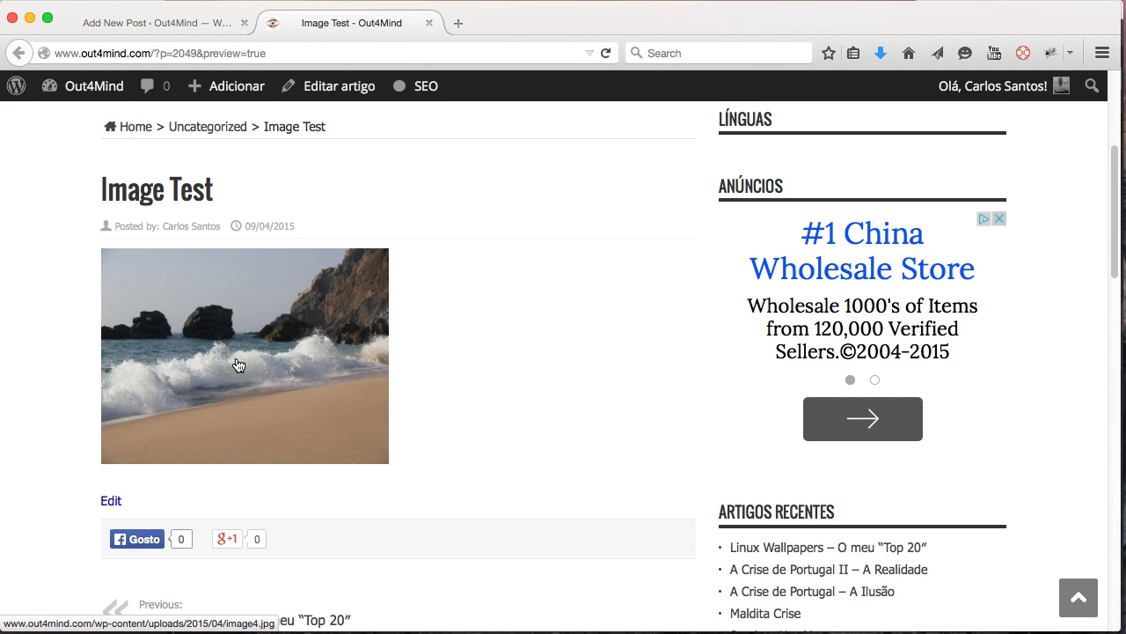
- Open the beach image's linked full-size file from the preview, examine it at actual size, and return to the post
click(239, 372)
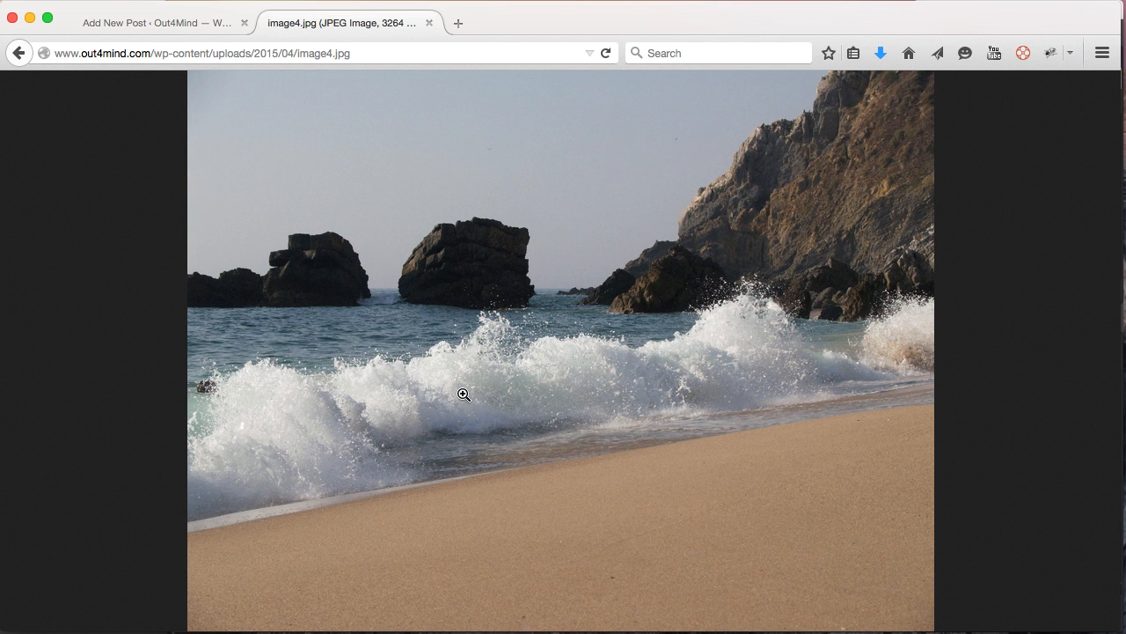
click(493, 389)
scroll(526, 369, up, 10)
scroll(523, 368, down, 4)
scroll(523, 368, down, 10)
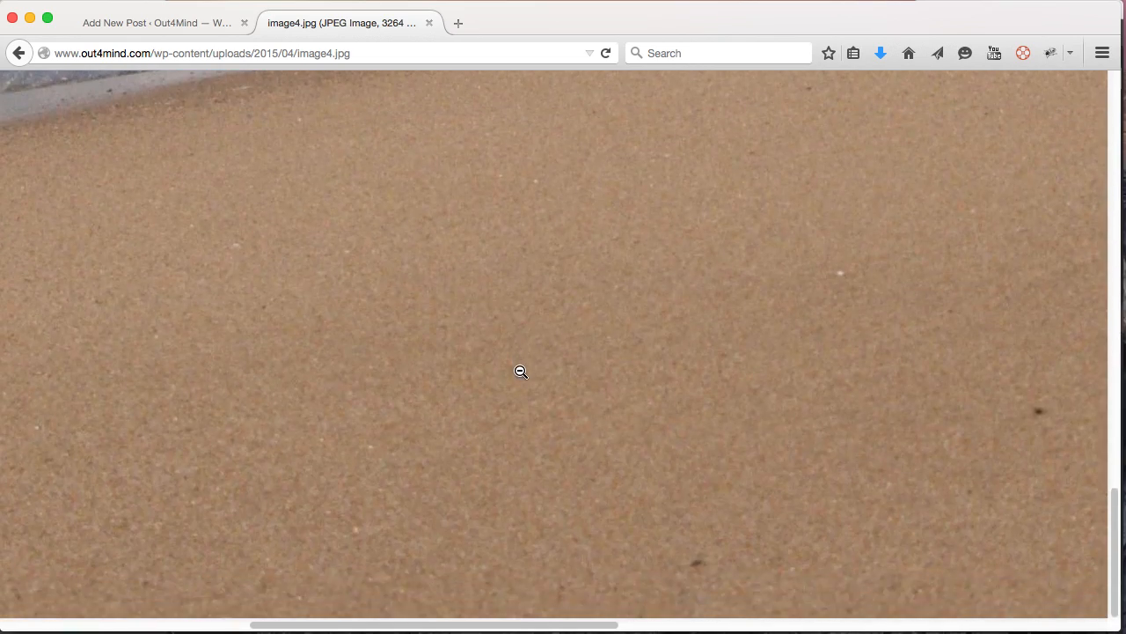
scroll(528, 378, up, 4)
scroll(560, 394, up, 10)
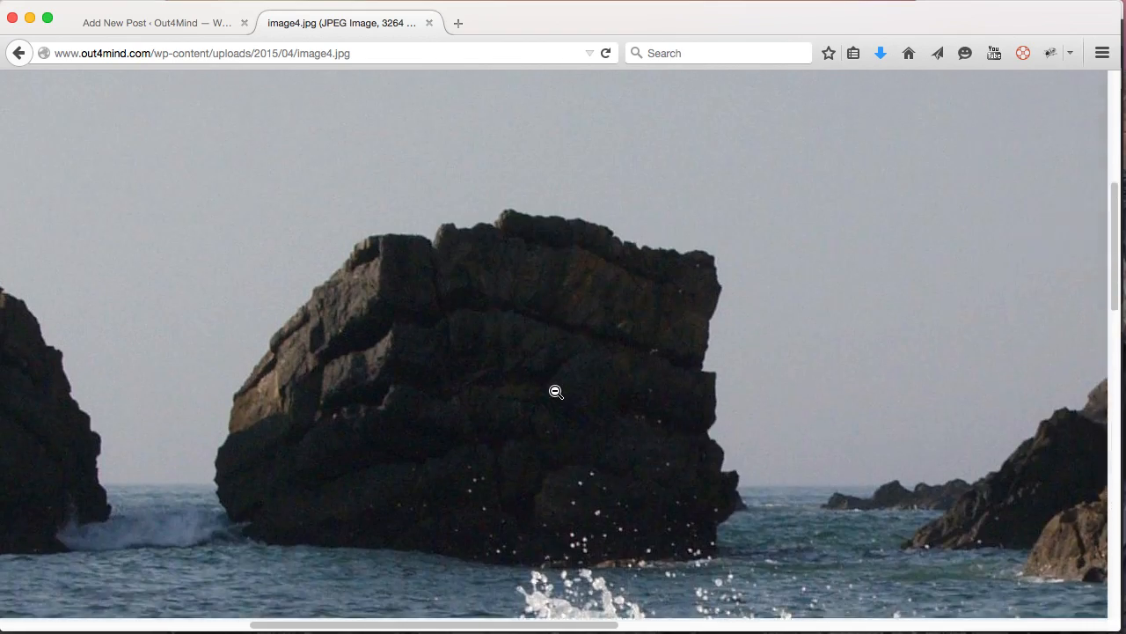
scroll(555, 391, up, 3)
scroll(554, 390, down, 8)
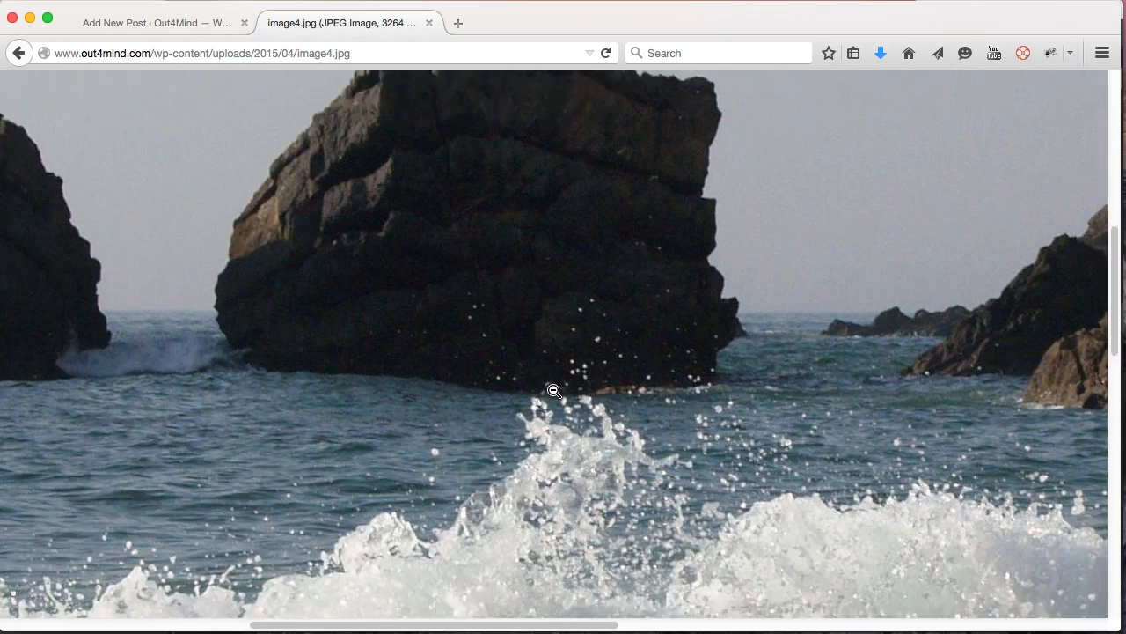
scroll(554, 391, down, 10)
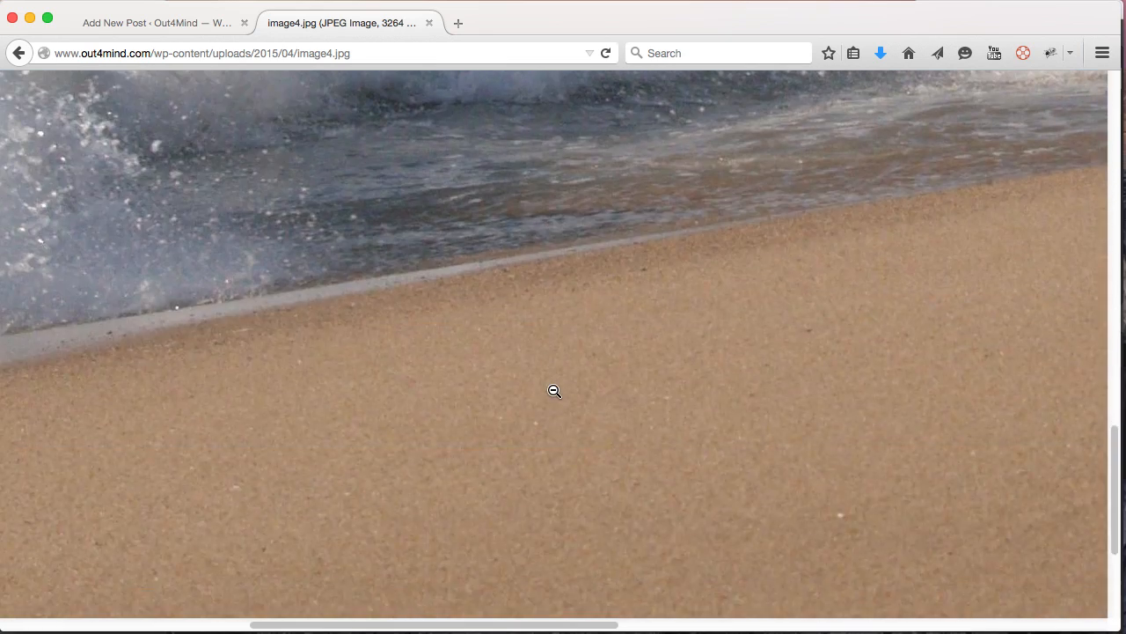
scroll(555, 391, up, 10)
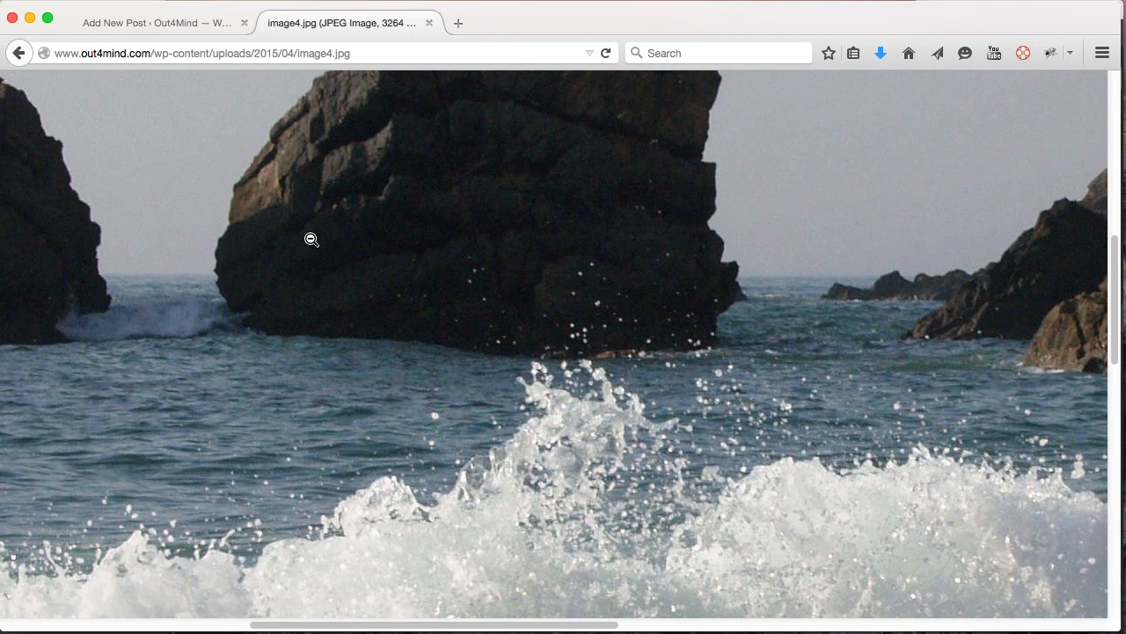
click(19, 57)
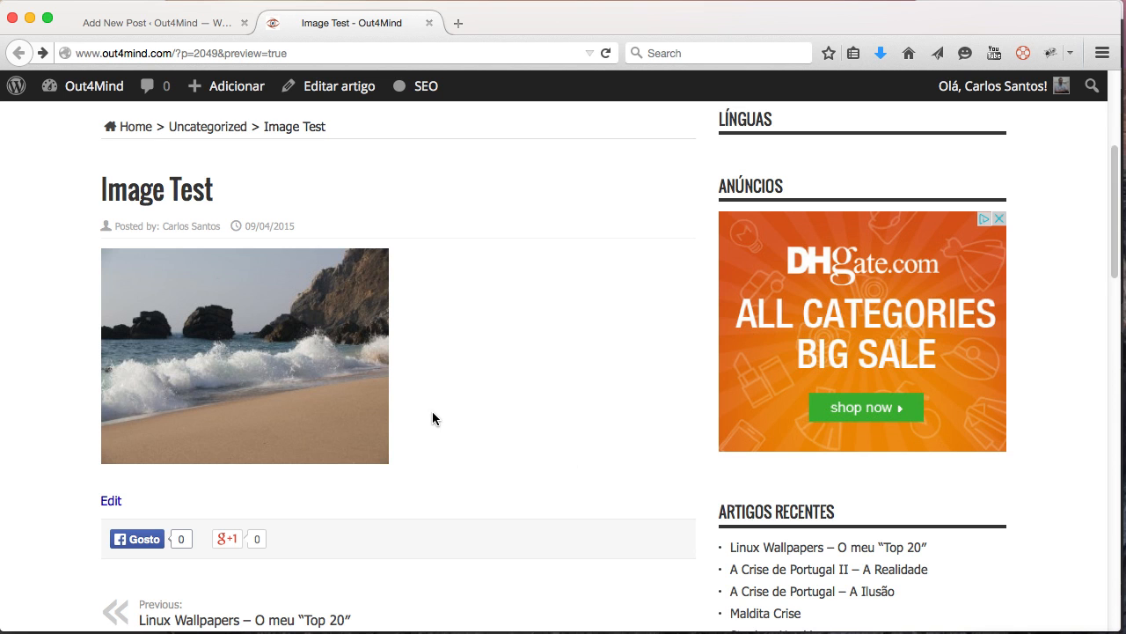
- Reopen the linked beach photo, inspect its sand, sky and rocks at actual size, and go back to the post preview
click(335, 389)
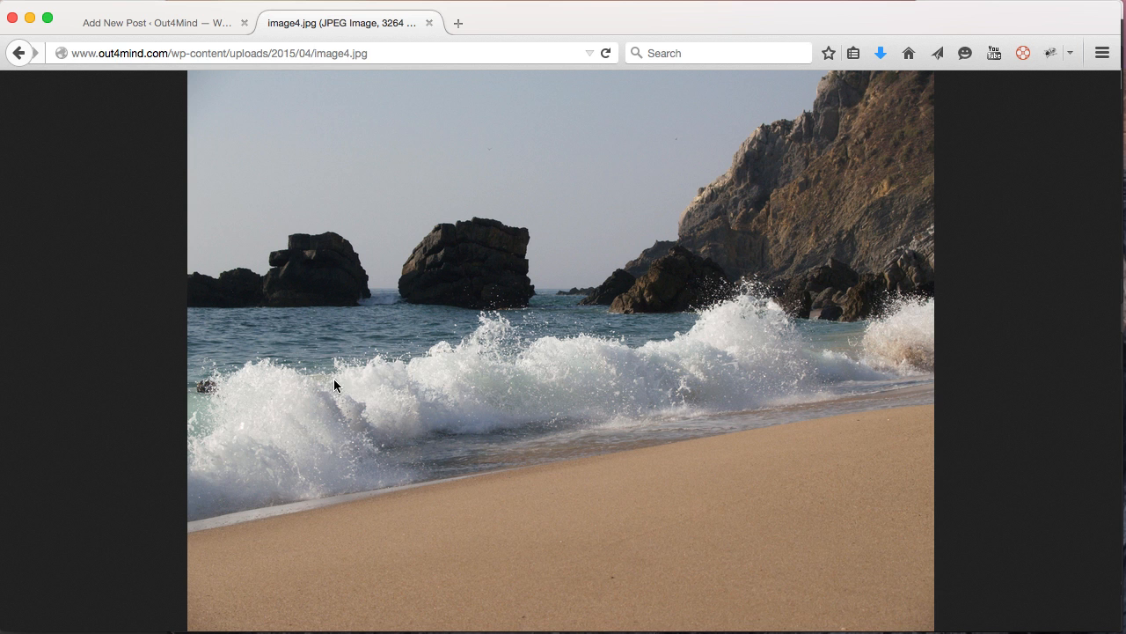
click(510, 428)
scroll(570, 448, down, 3)
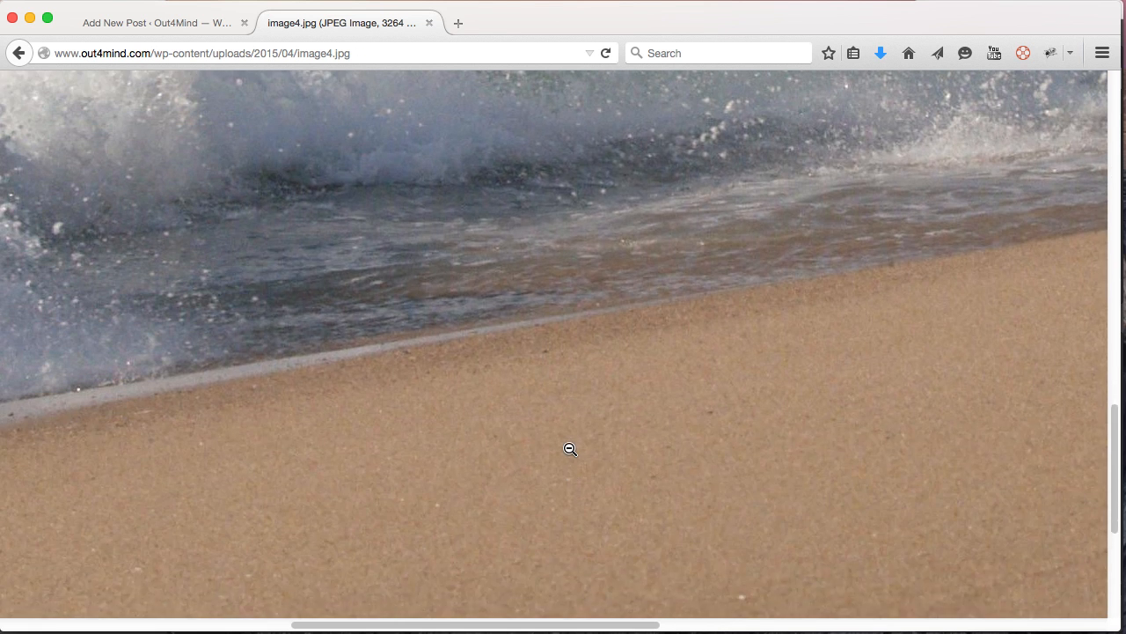
scroll(570, 448, up, 5)
scroll(570, 448, up, 10)
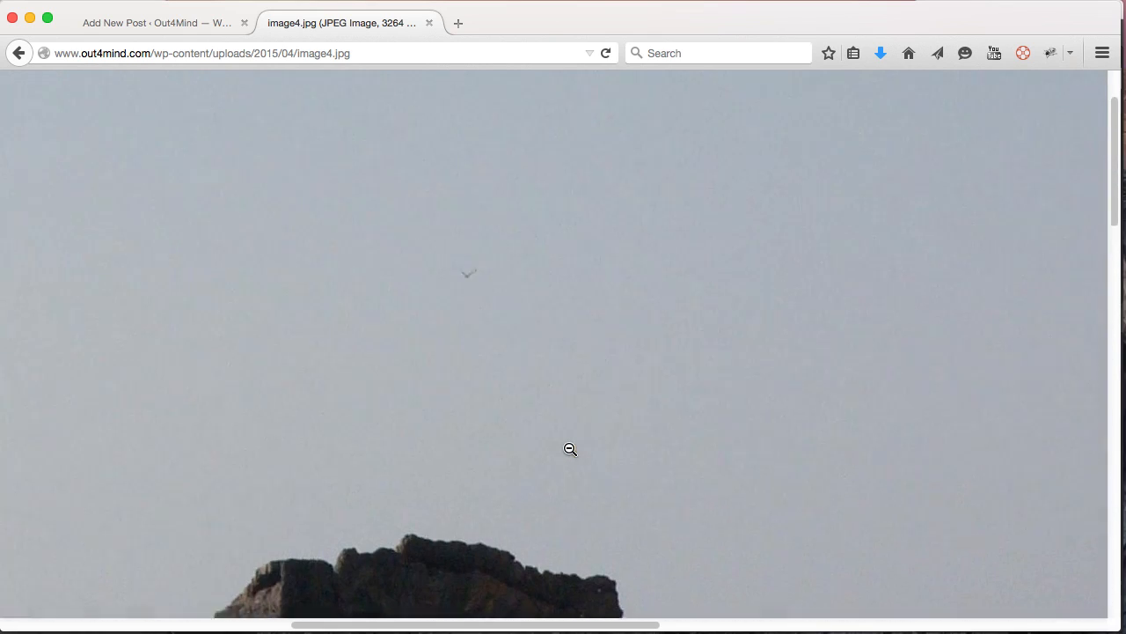
scroll(570, 449, down, 8)
scroll(570, 449, up, 4)
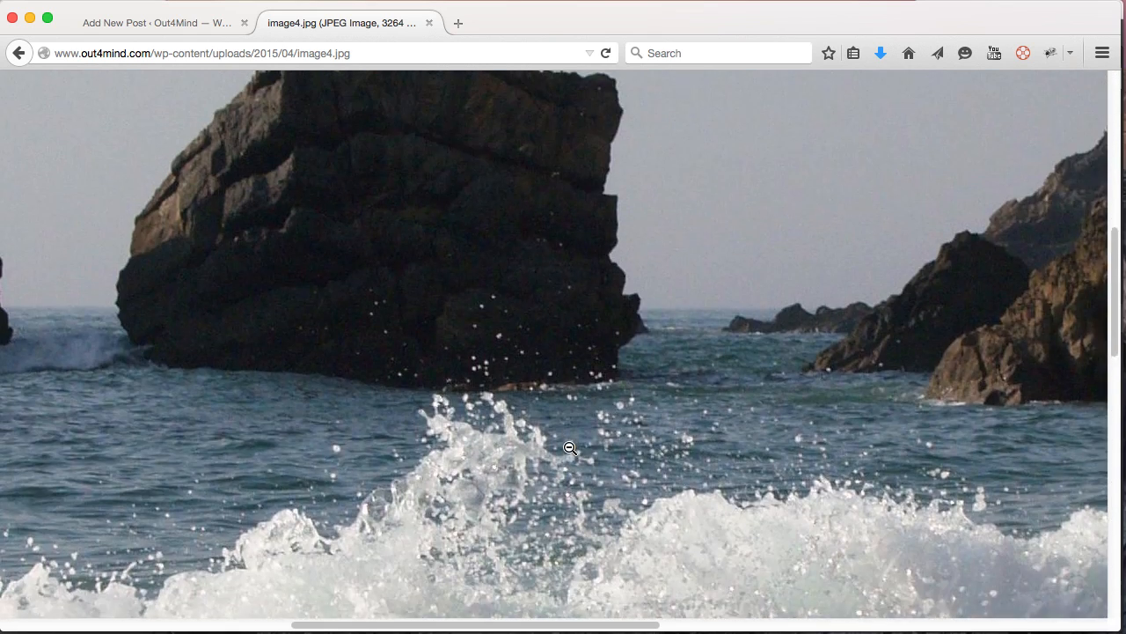
scroll(570, 448, up, 3)
click(20, 56)
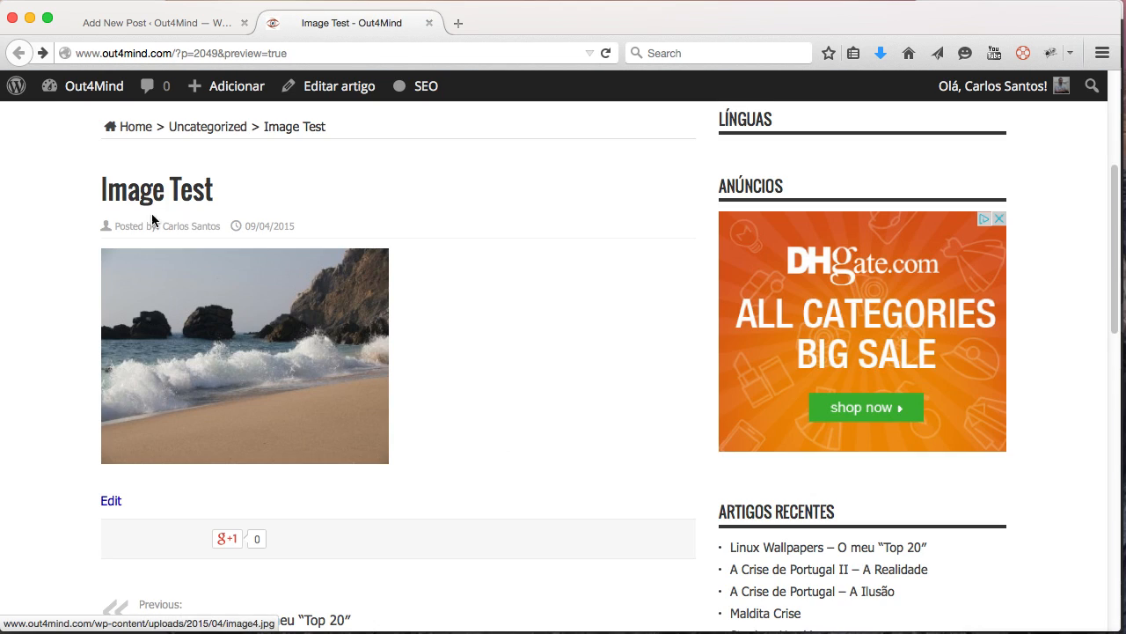
- Switch to GIMP and scale the beach image to 640 × 480 px
click(30, 18)
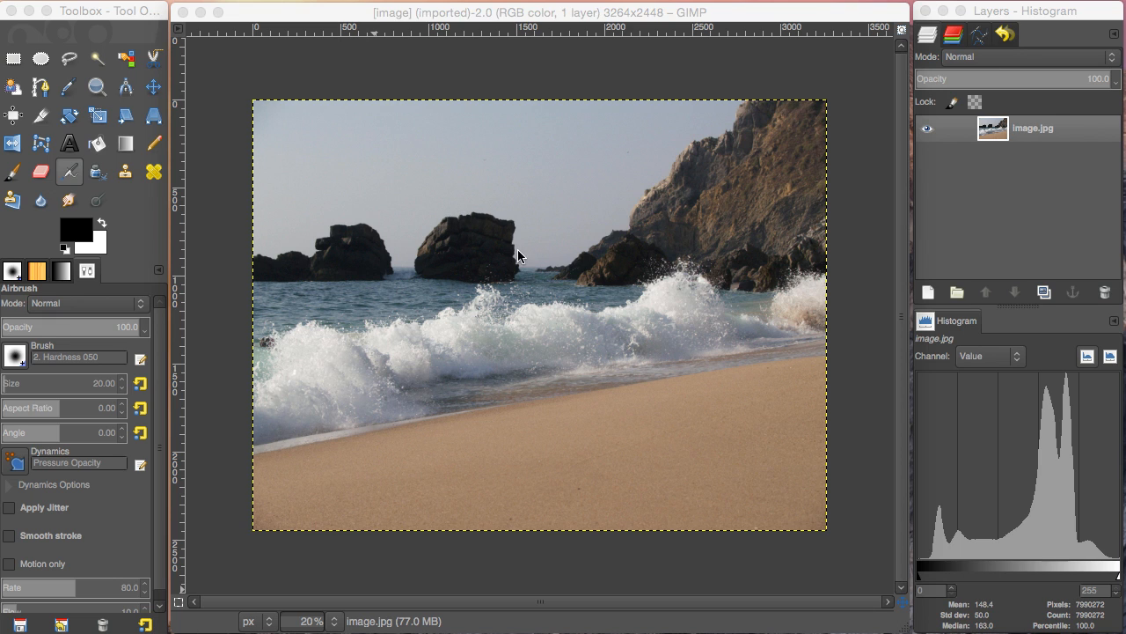
right_click(456, 212)
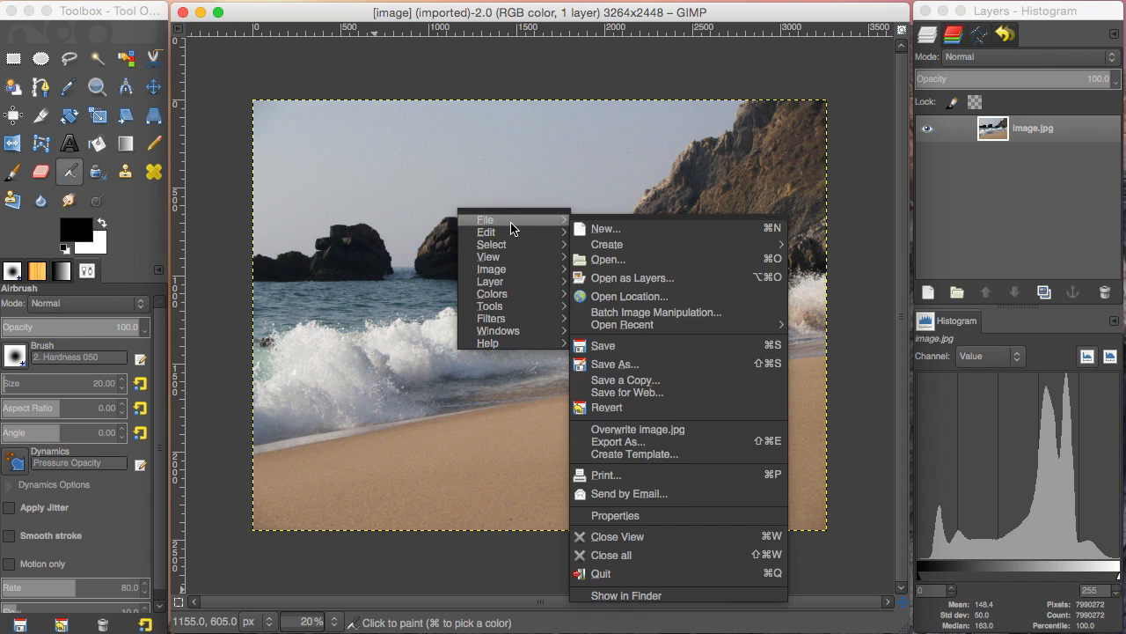
mouse_move(513, 250)
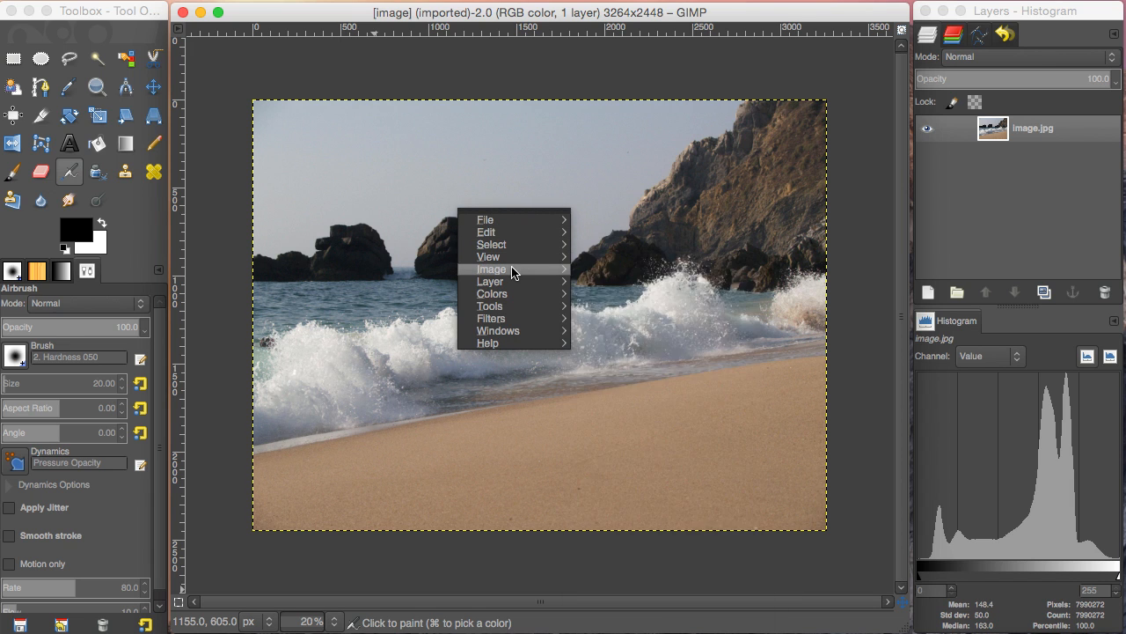
mouse_move(683, 294)
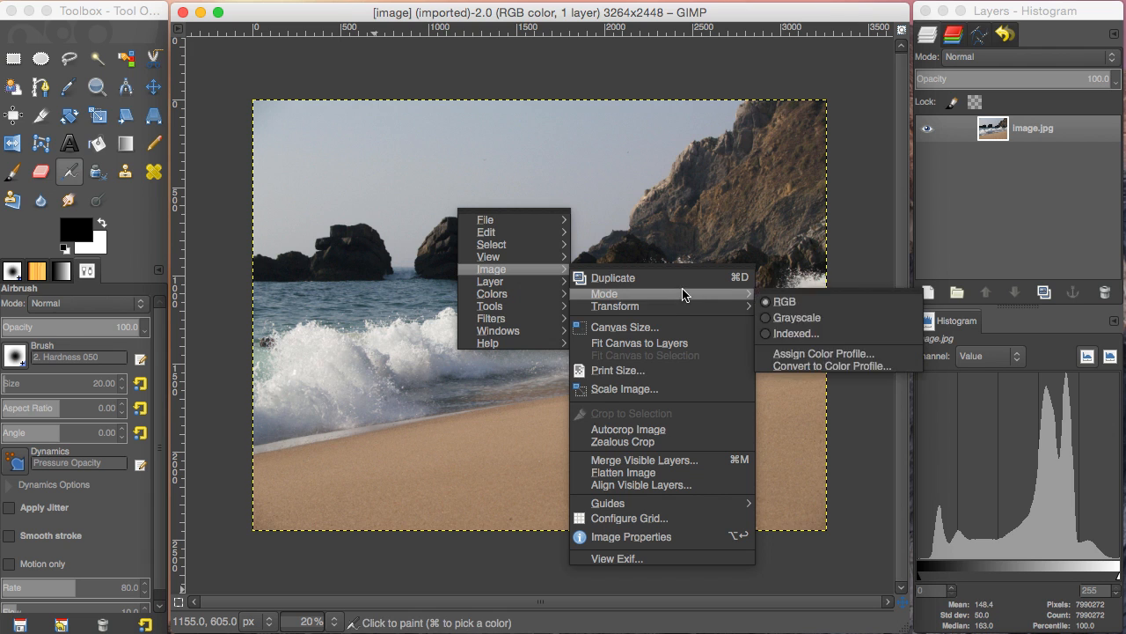
click(662, 398)
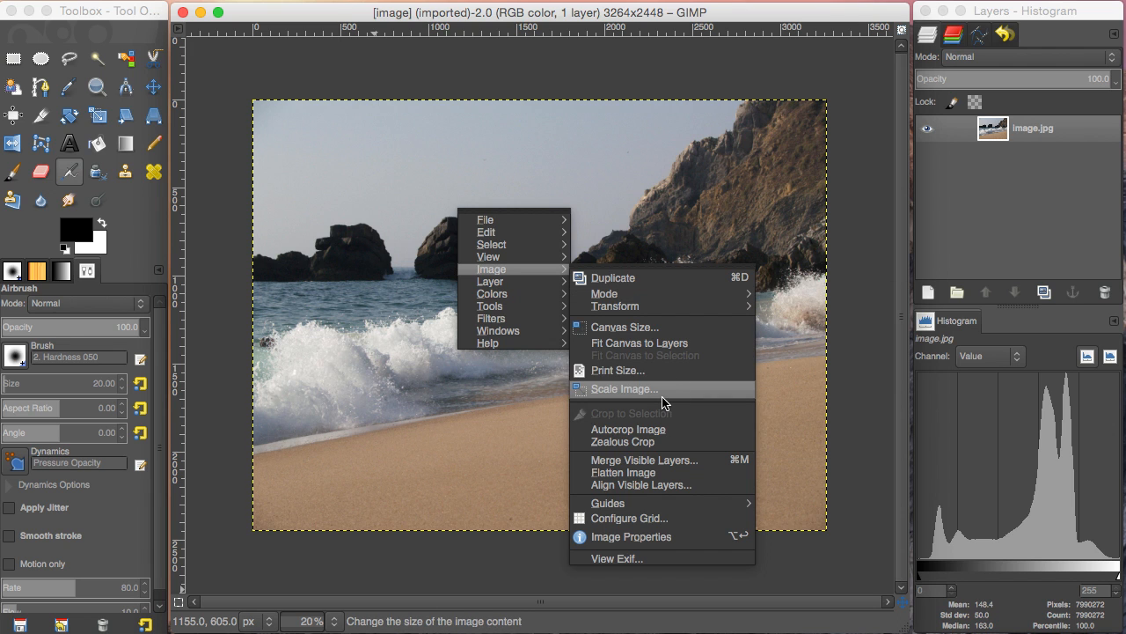
drag(562, 281, 520, 206)
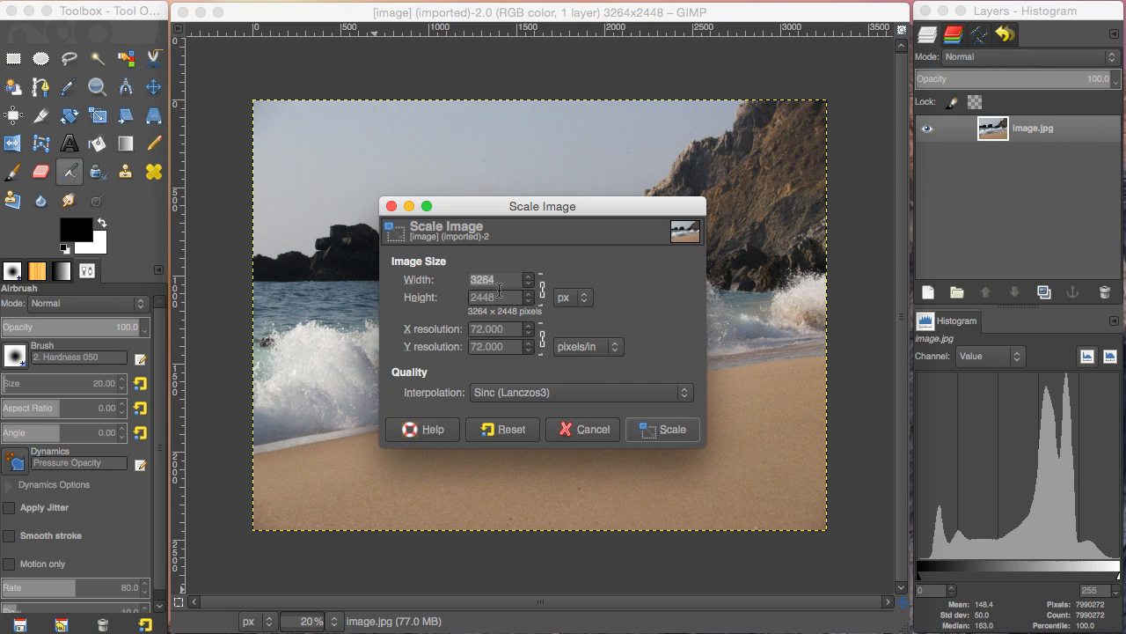
text(6)
click(517, 300)
drag(500, 299, 431, 297)
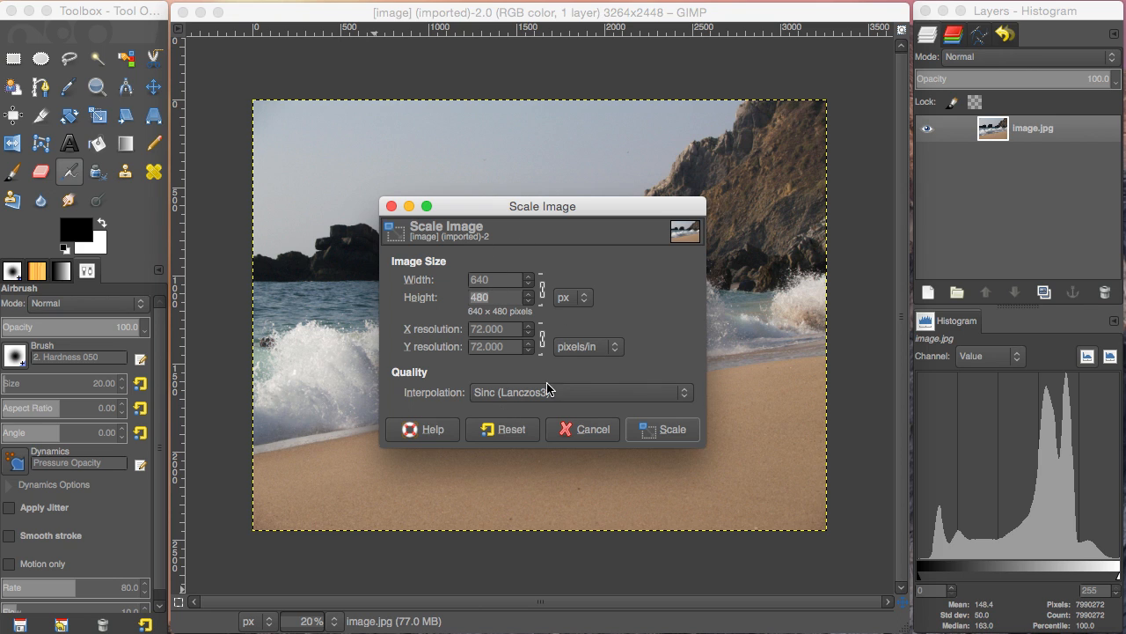
click(662, 435)
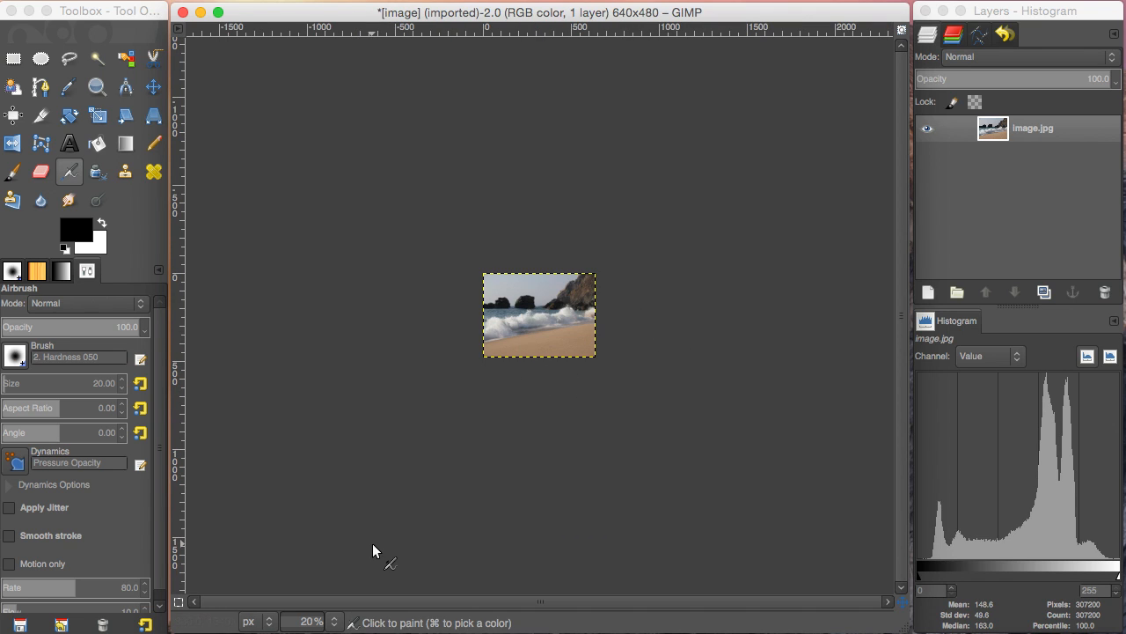
- View the scaled beach image at 100% zoom
click(291, 625)
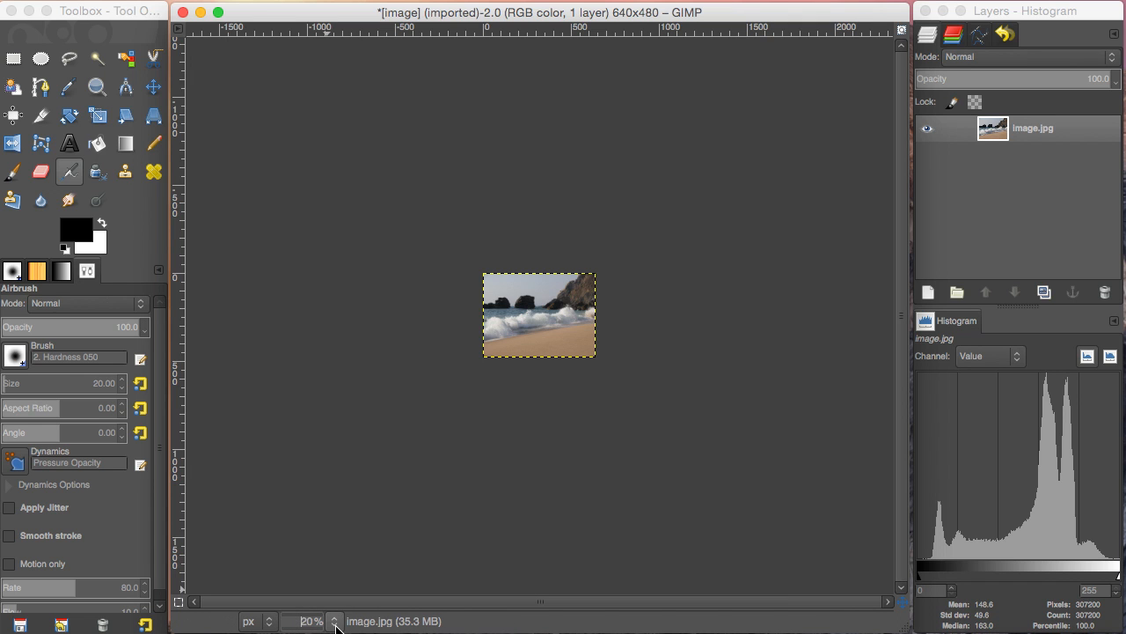
click(335, 625)
click(308, 631)
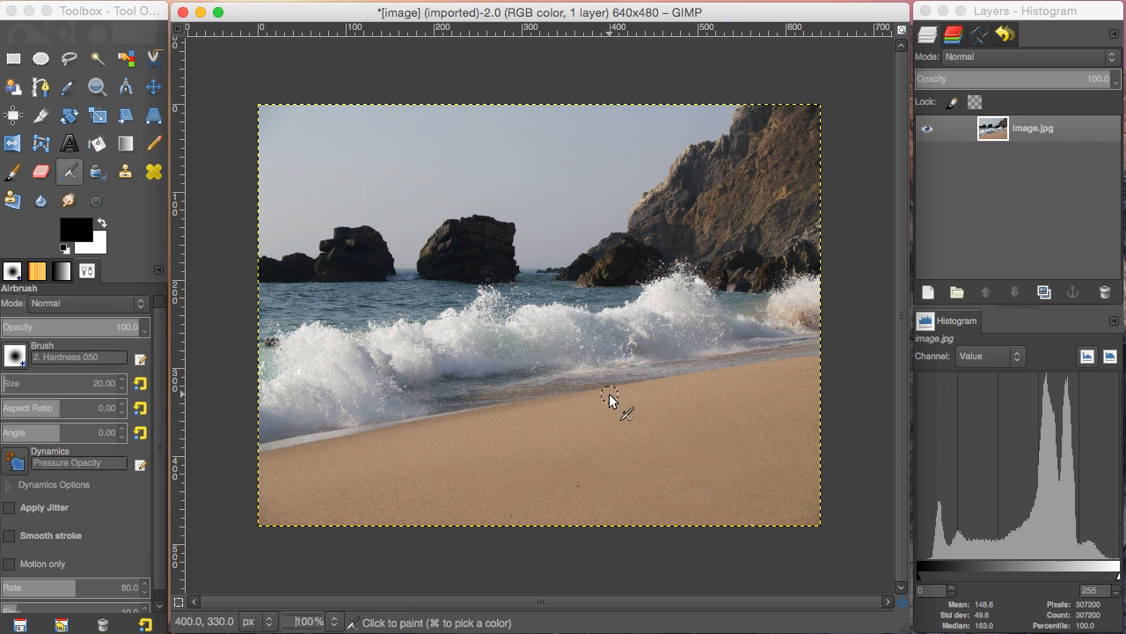
- Export the scaled image as image_640.jpg in the video folder
right_click(423, 204)
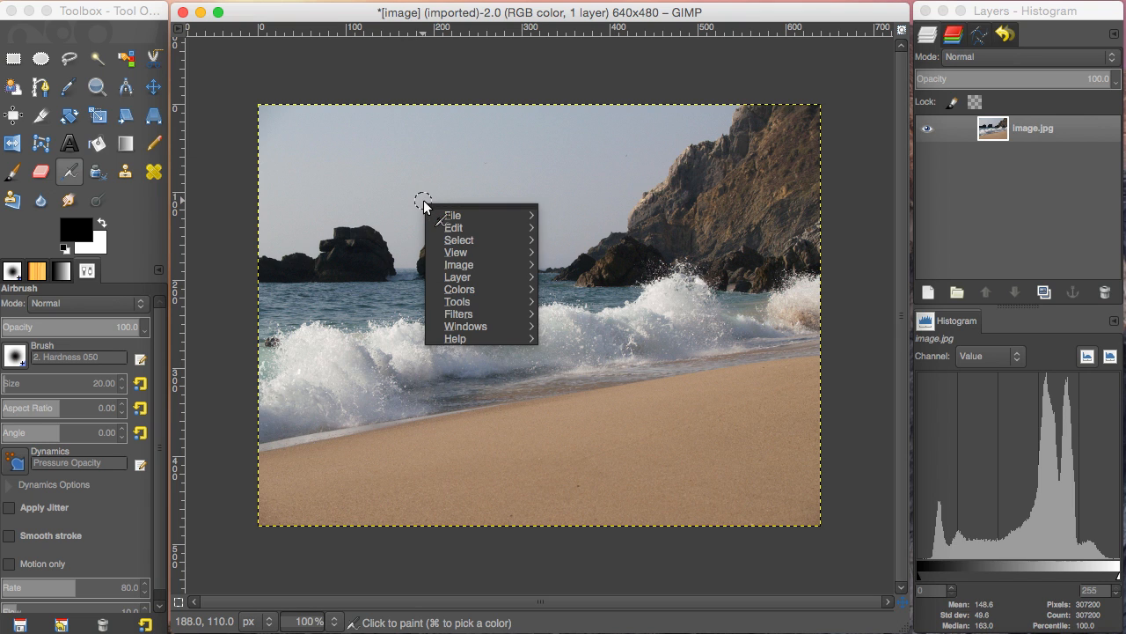
mouse_move(457, 218)
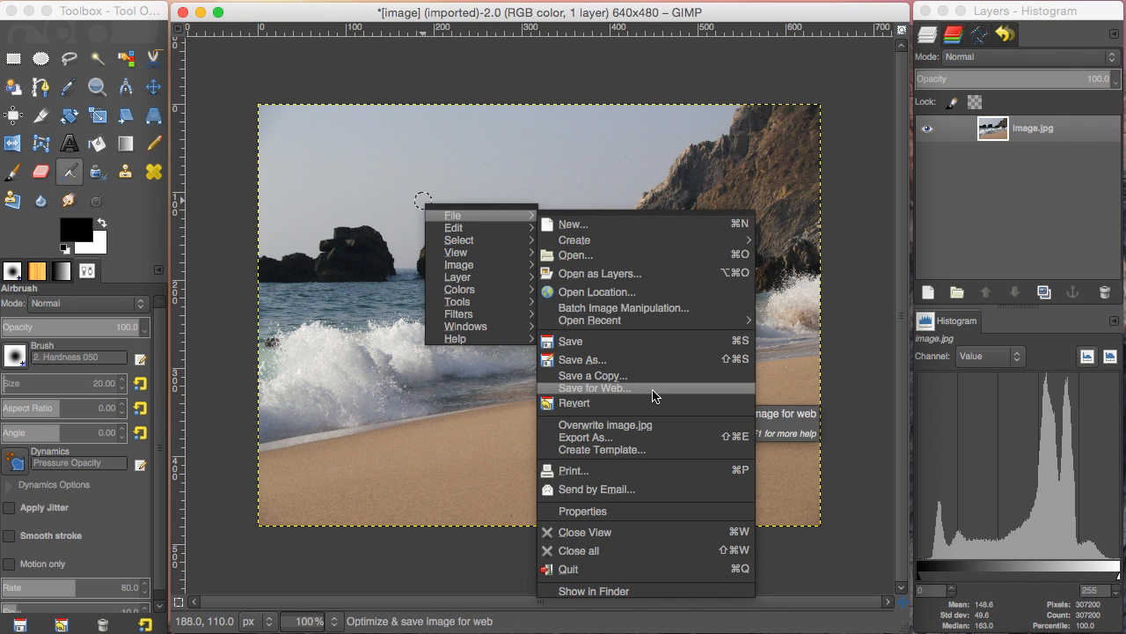
click(636, 438)
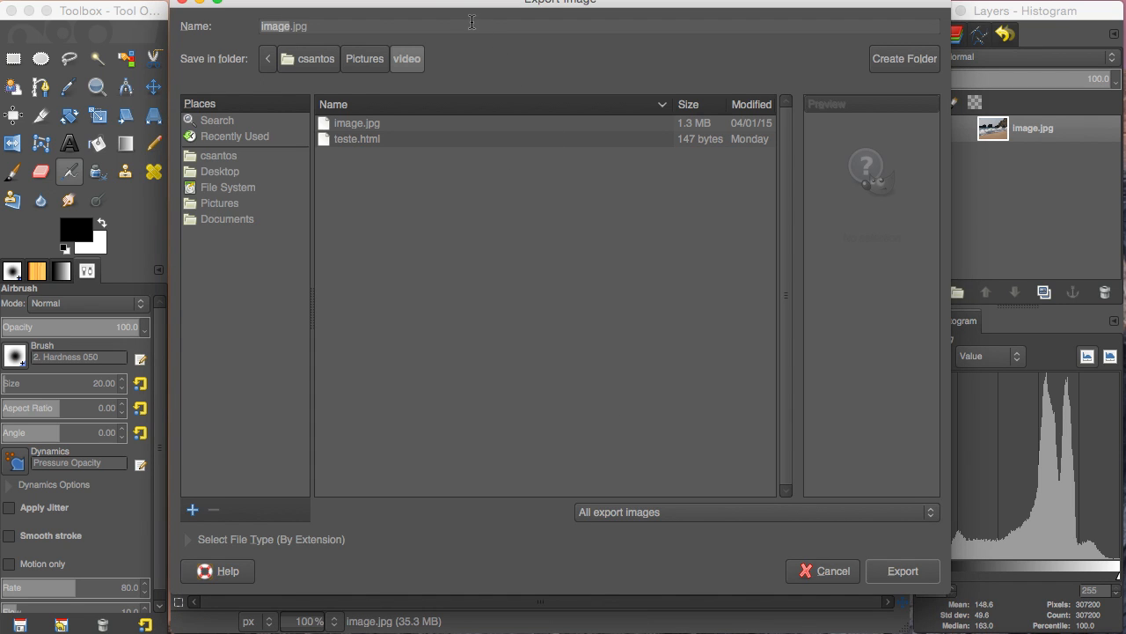
drag(447, 9, 447, 22)
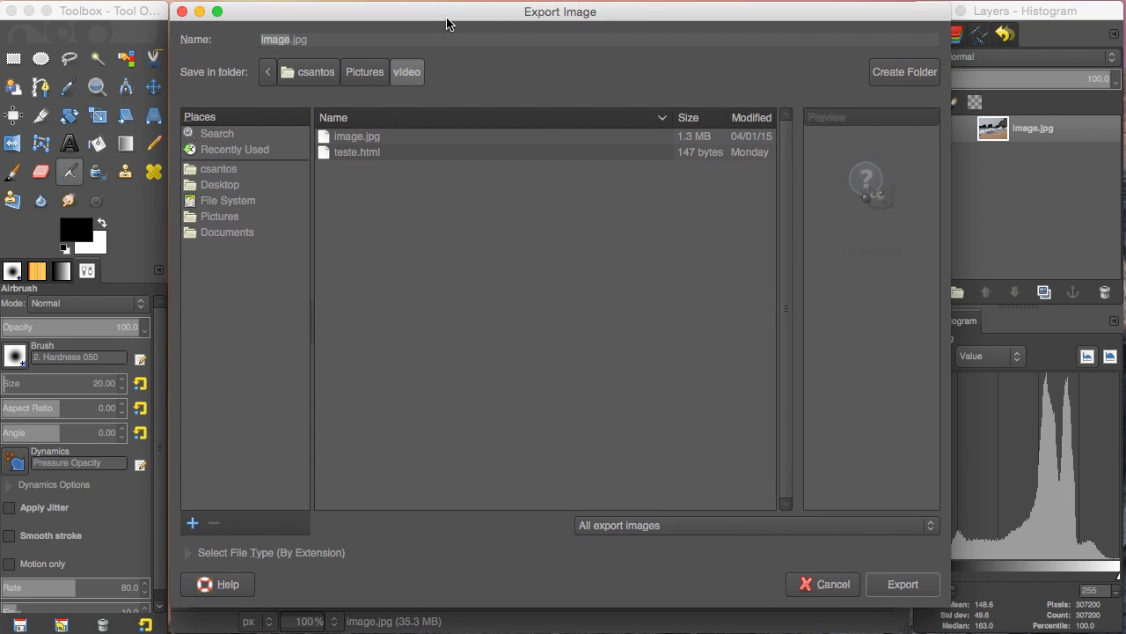
click(291, 41)
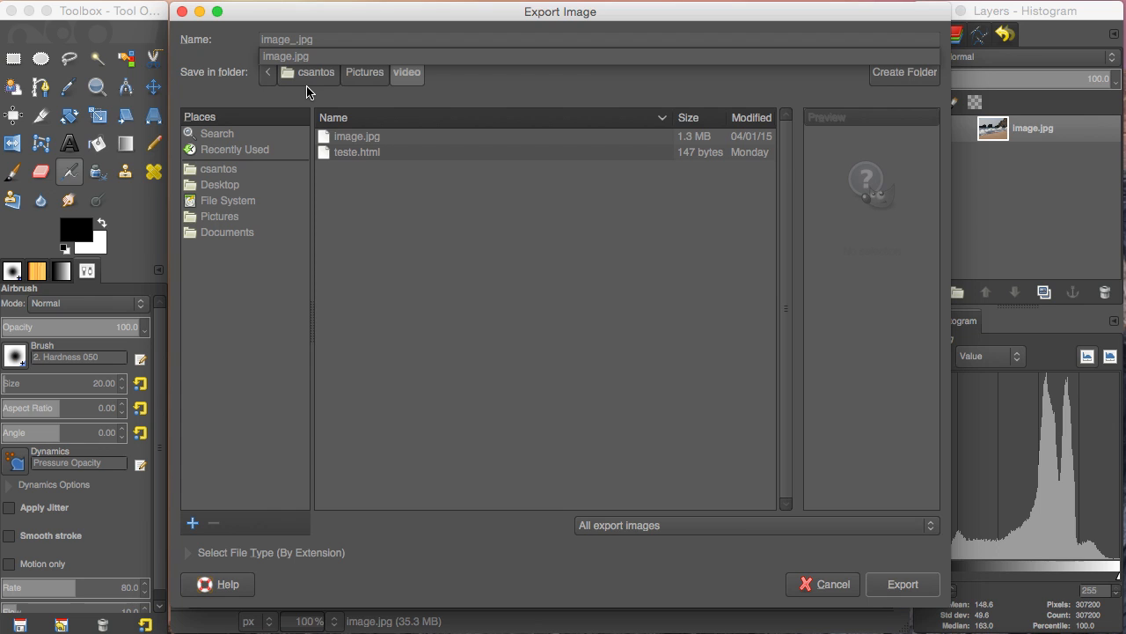
text(_640)
click(898, 587)
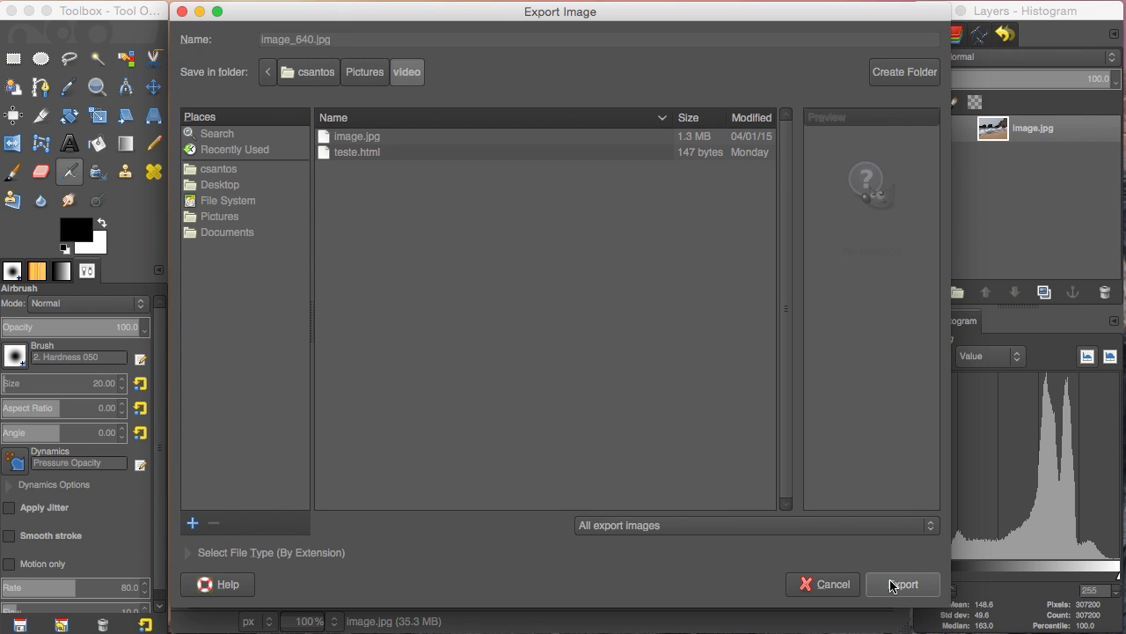
click(893, 587)
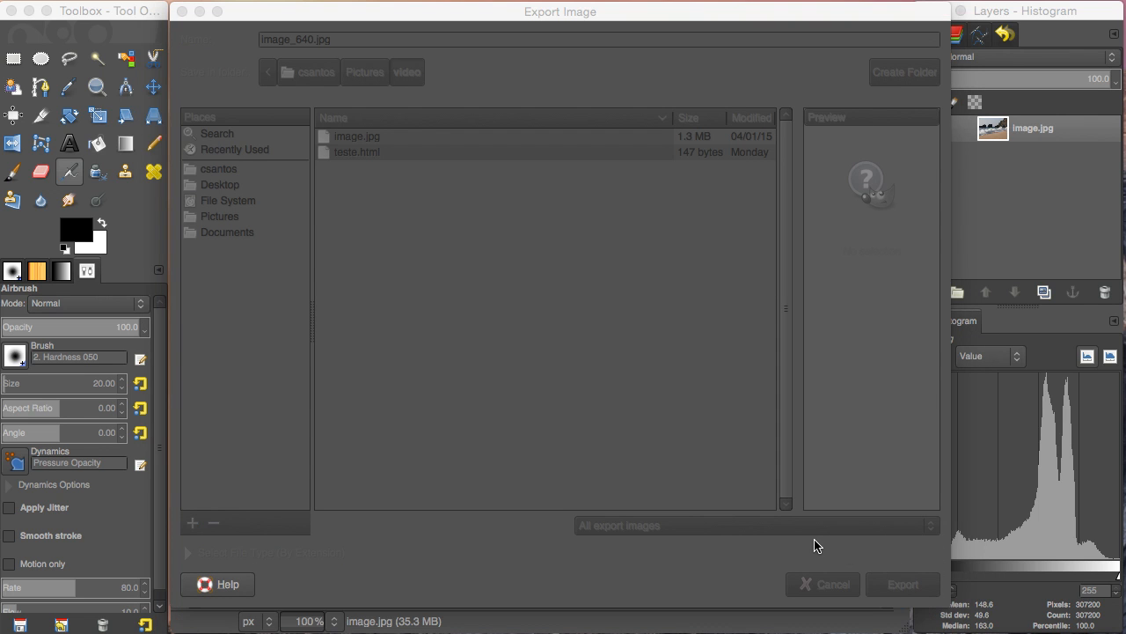
click(676, 483)
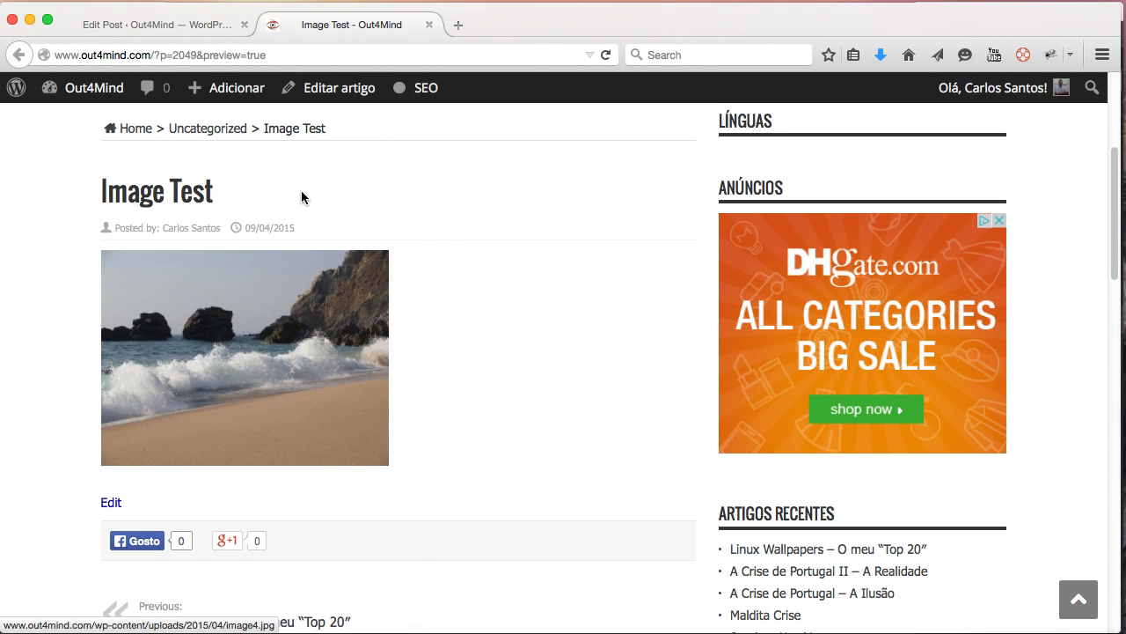
- Close the post preview in the browser and remove the beach image from the Image Test post's content
click(429, 24)
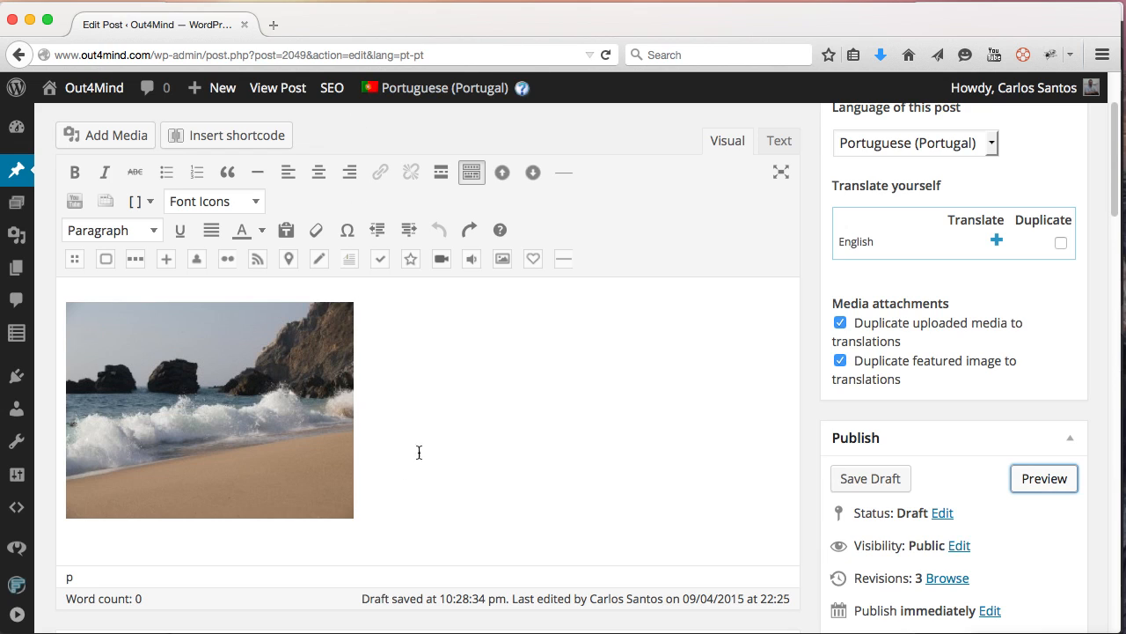
click(287, 381)
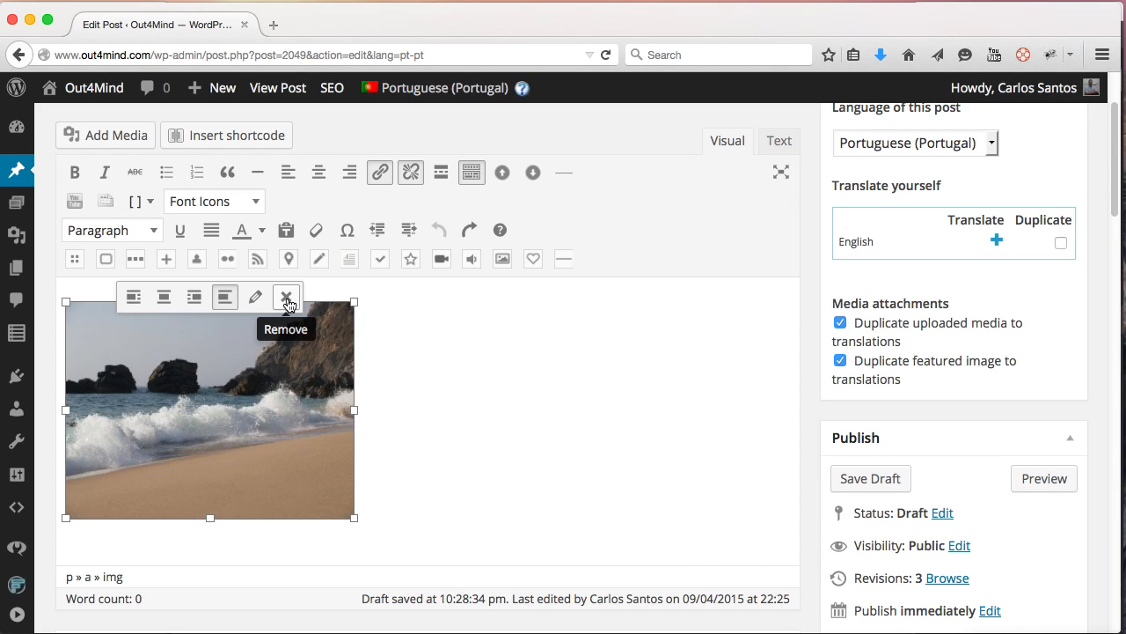
click(287, 298)
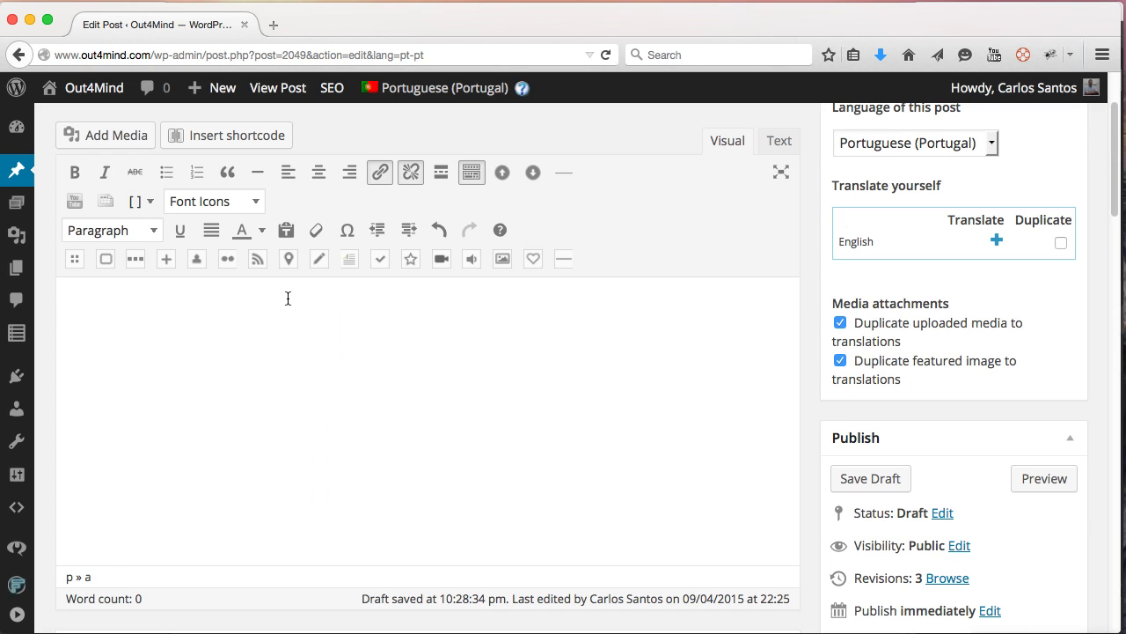
- Upload image_640.jpg from the video folder as new media for the Image Test post
click(107, 137)
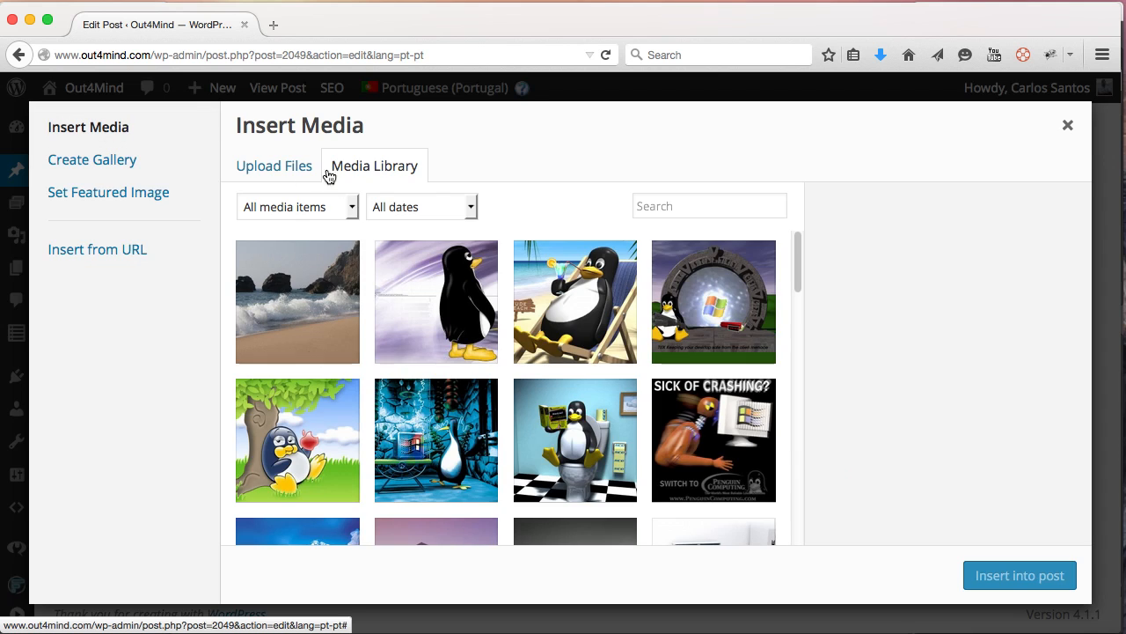
click(280, 168)
click(634, 390)
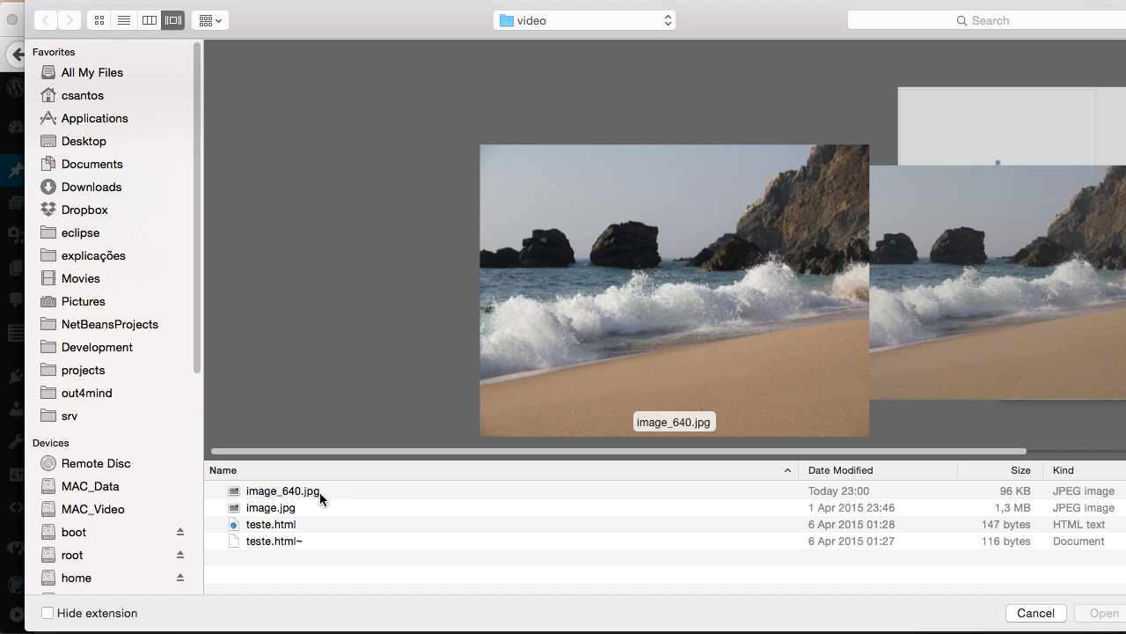
click(308, 491)
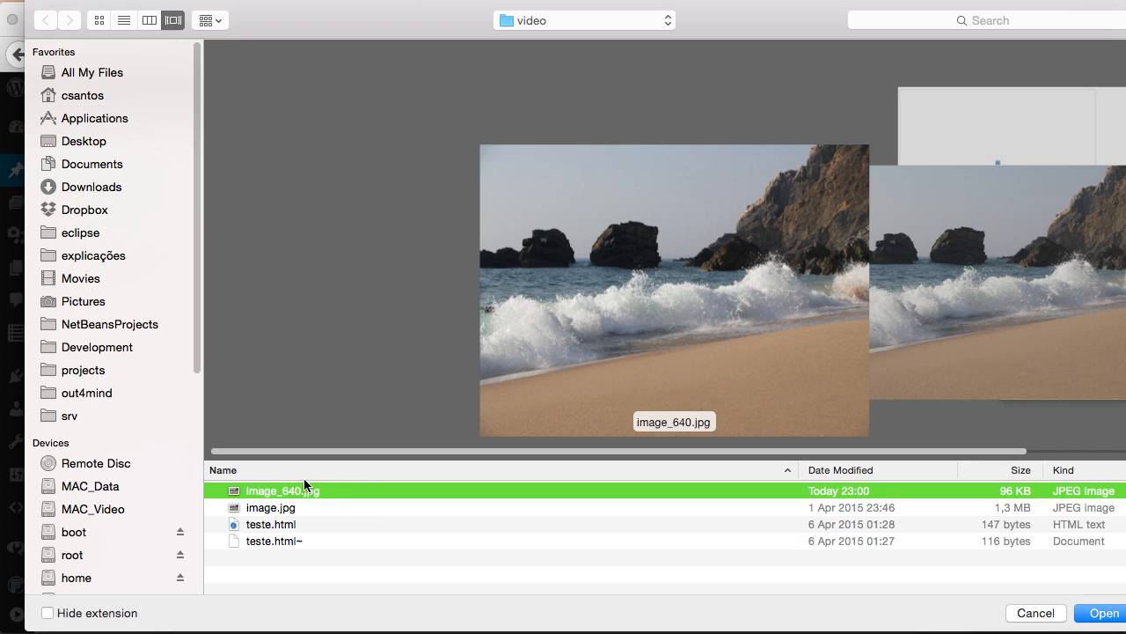
click(1096, 615)
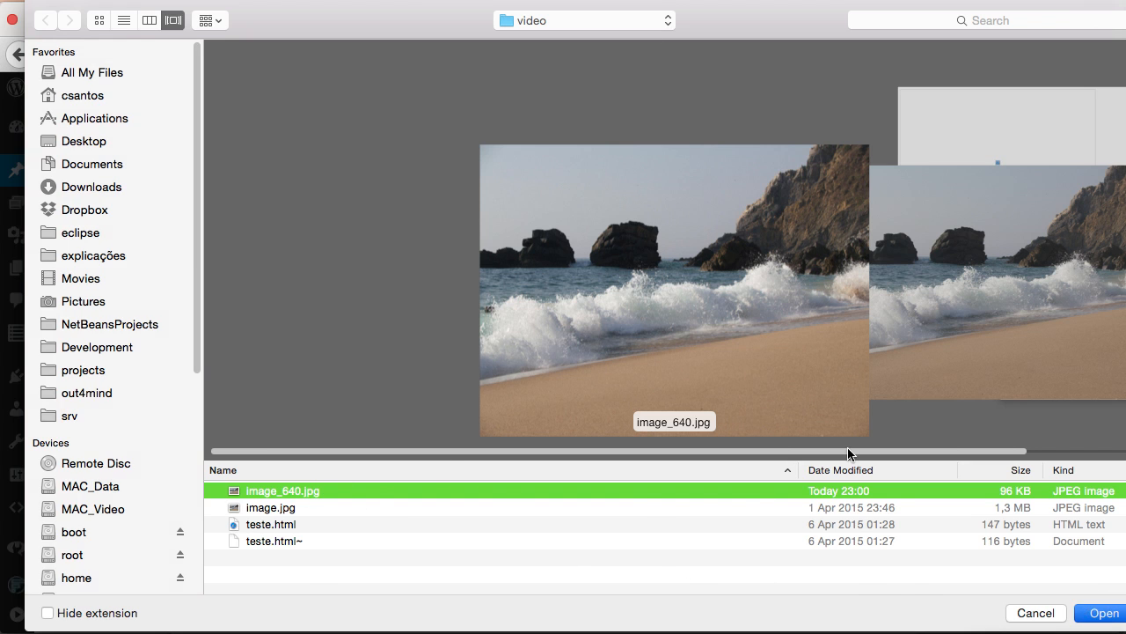
- Insert the newly uploaded beach image into the post at Medium – 300 × 225 size, linked to its media file
scroll(942, 423, down, 5)
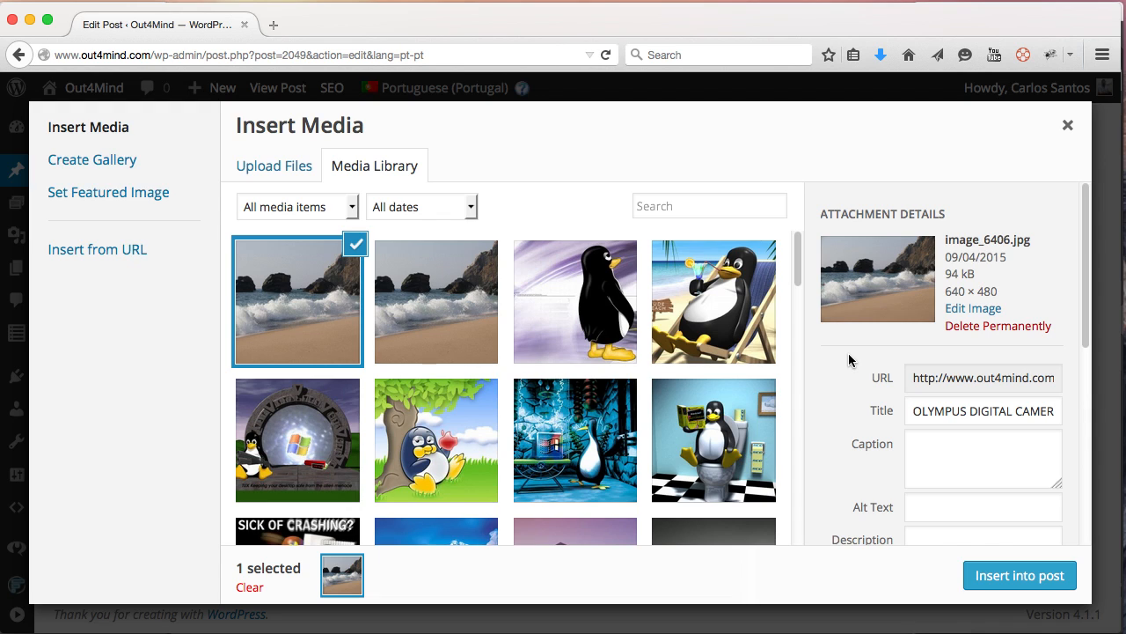
scroll(963, 508, down, 5)
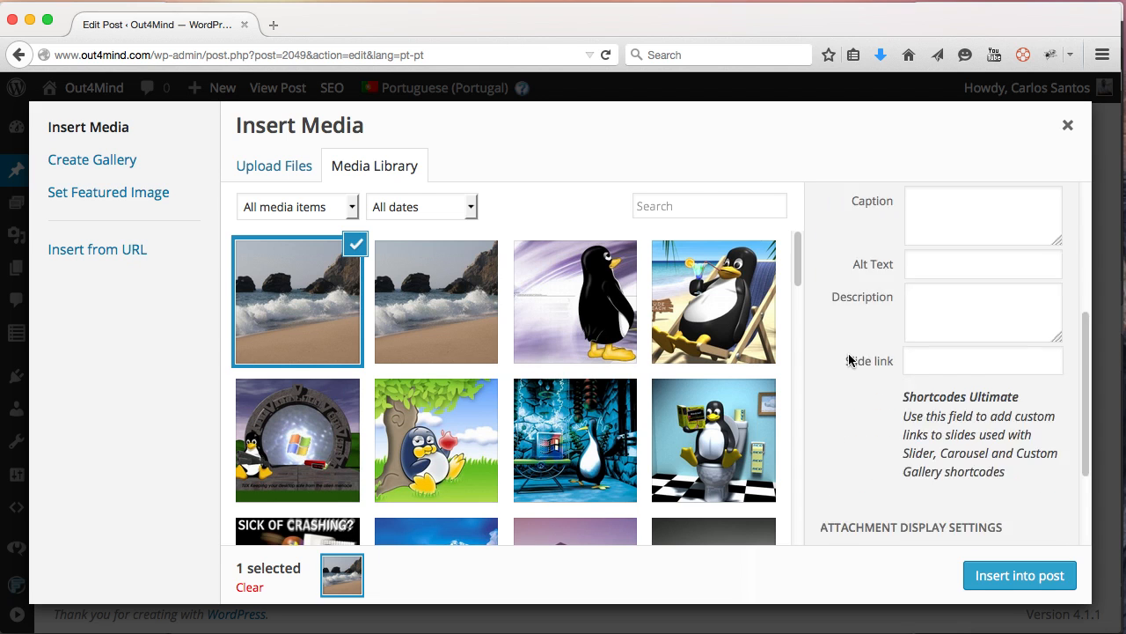
click(963, 506)
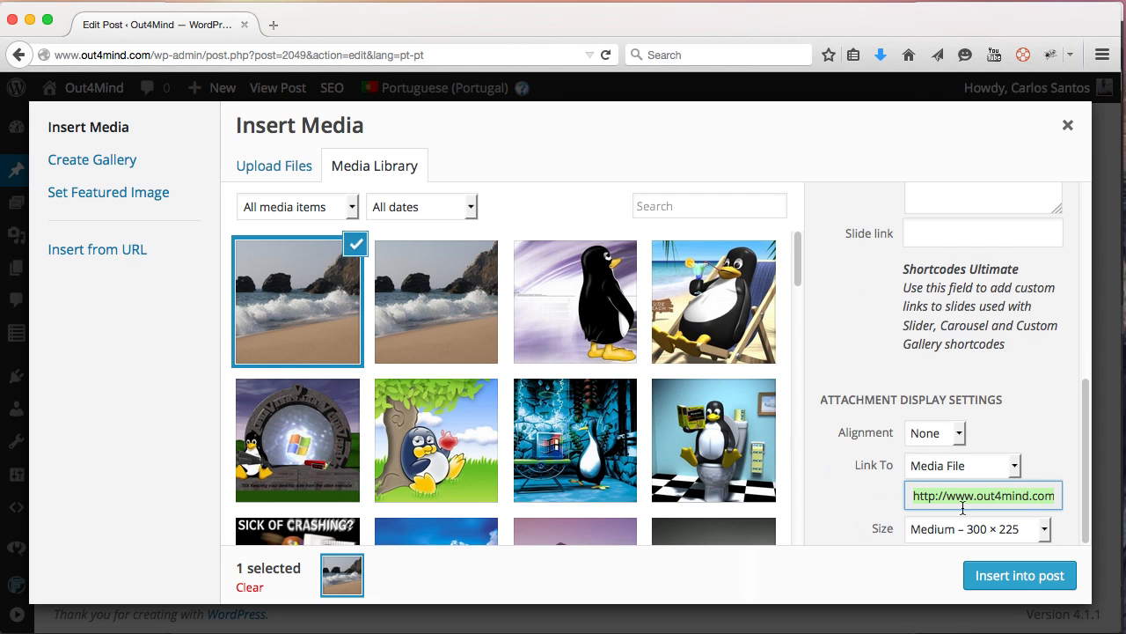
click(1020, 576)
- Change the inserted beach image's display size to Full Size – 640 × 480 and apply the update
scroll(444, 433, down, 1)
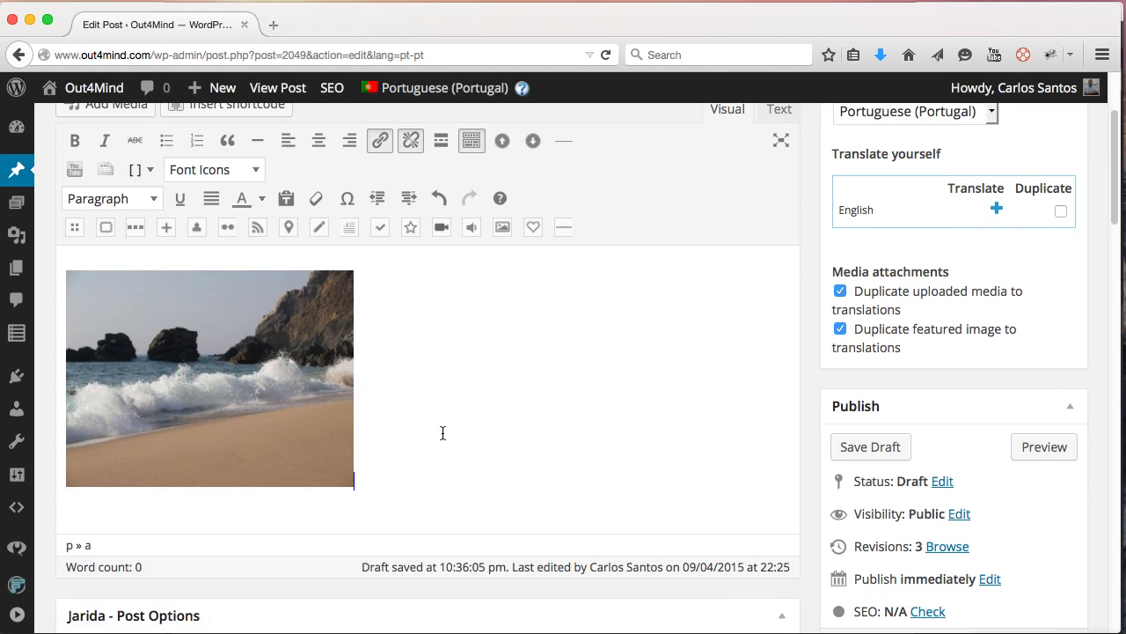
scroll(444, 433, up, 2)
scroll(443, 433, down, 2)
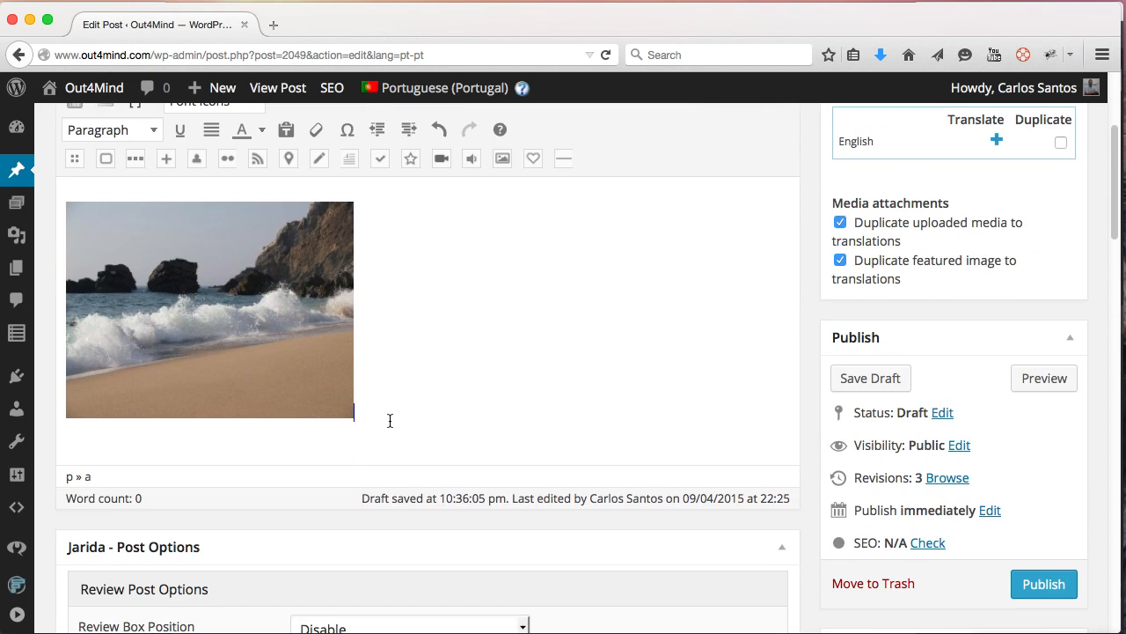
scroll(391, 423, up, 3)
click(229, 392)
click(256, 351)
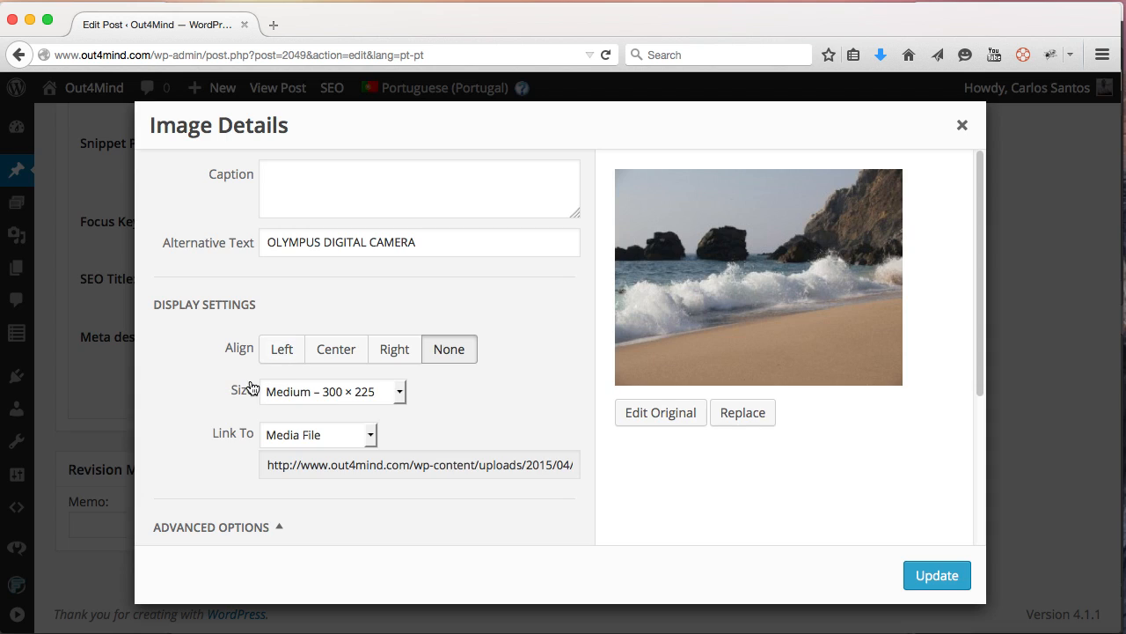
click(399, 394)
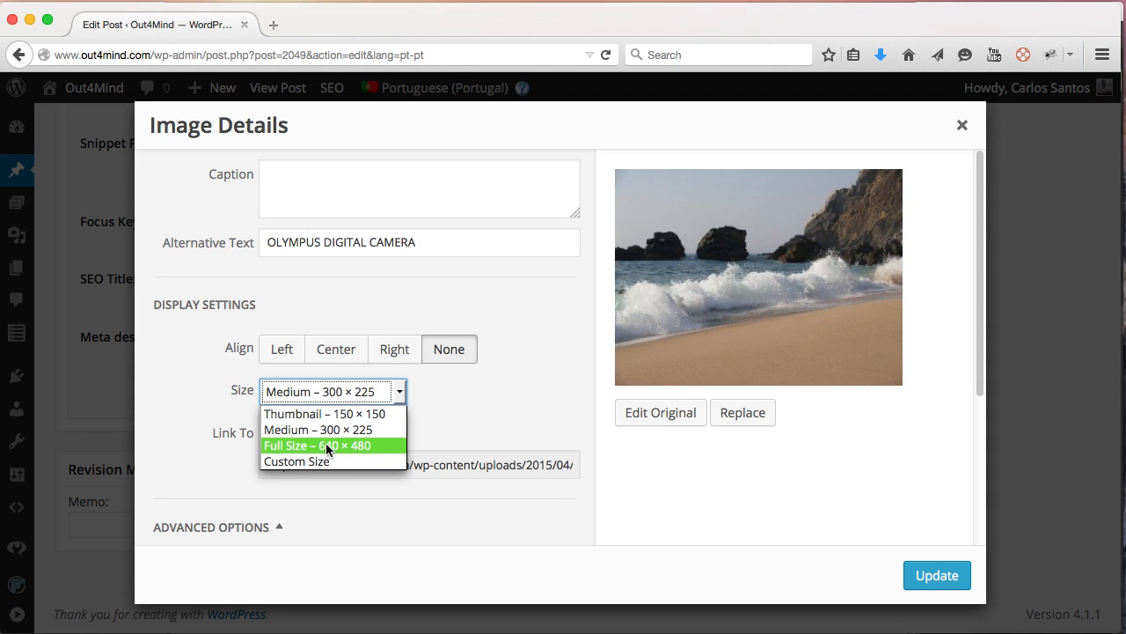
click(372, 449)
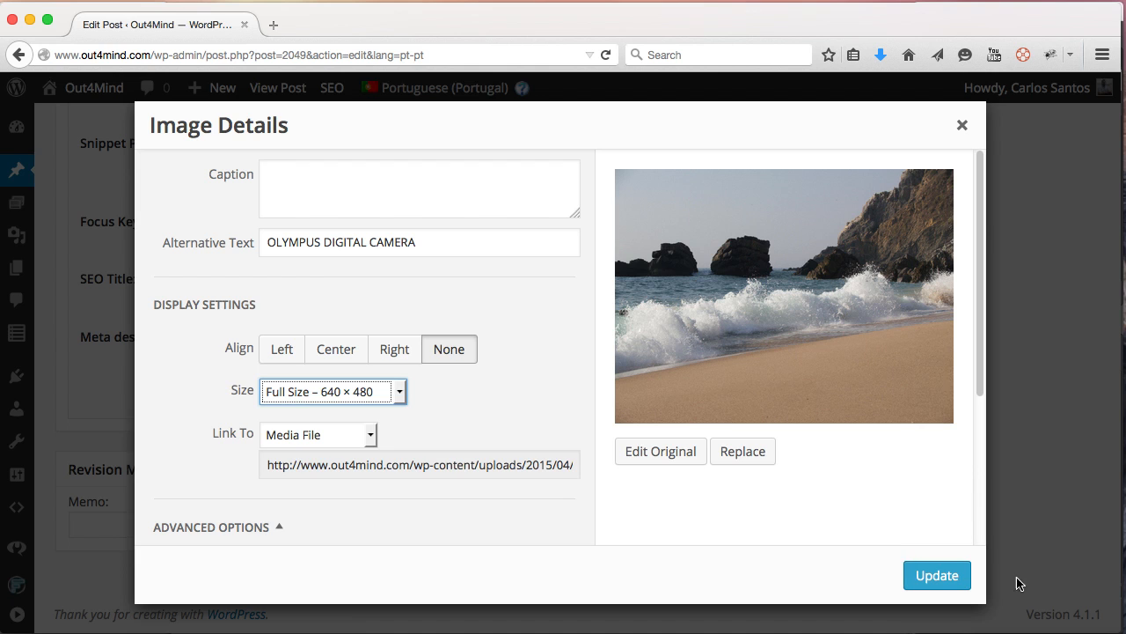
click(963, 590)
- Look over the full-size beach image in the editor and open a preview of the post
scroll(696, 467, down, 5)
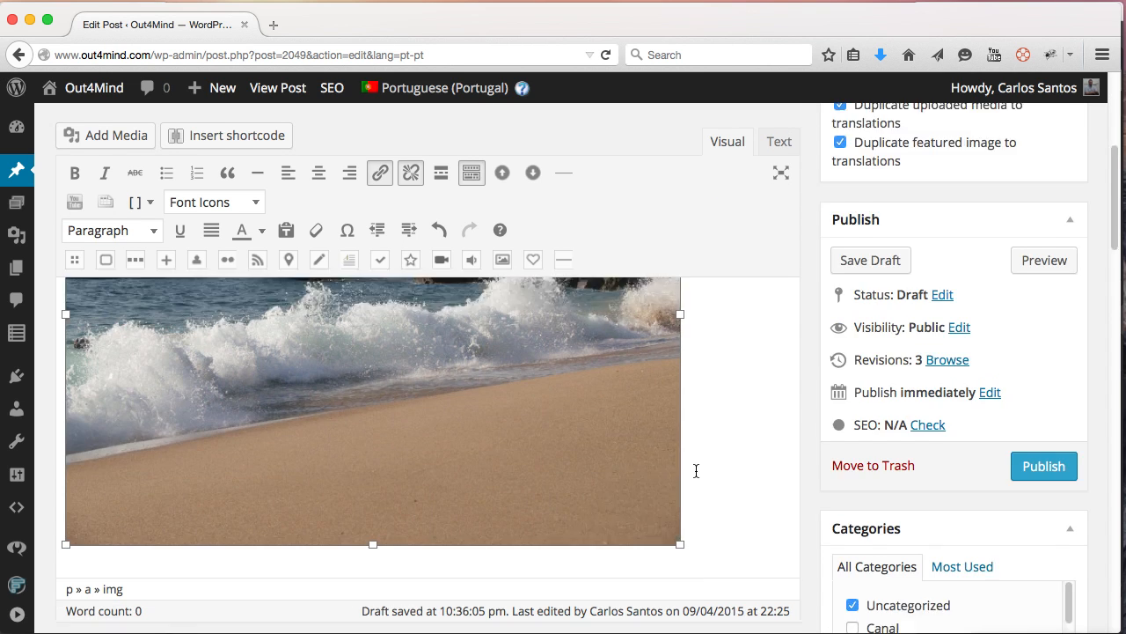
scroll(696, 471, up, 5)
scroll(696, 471, down, 5)
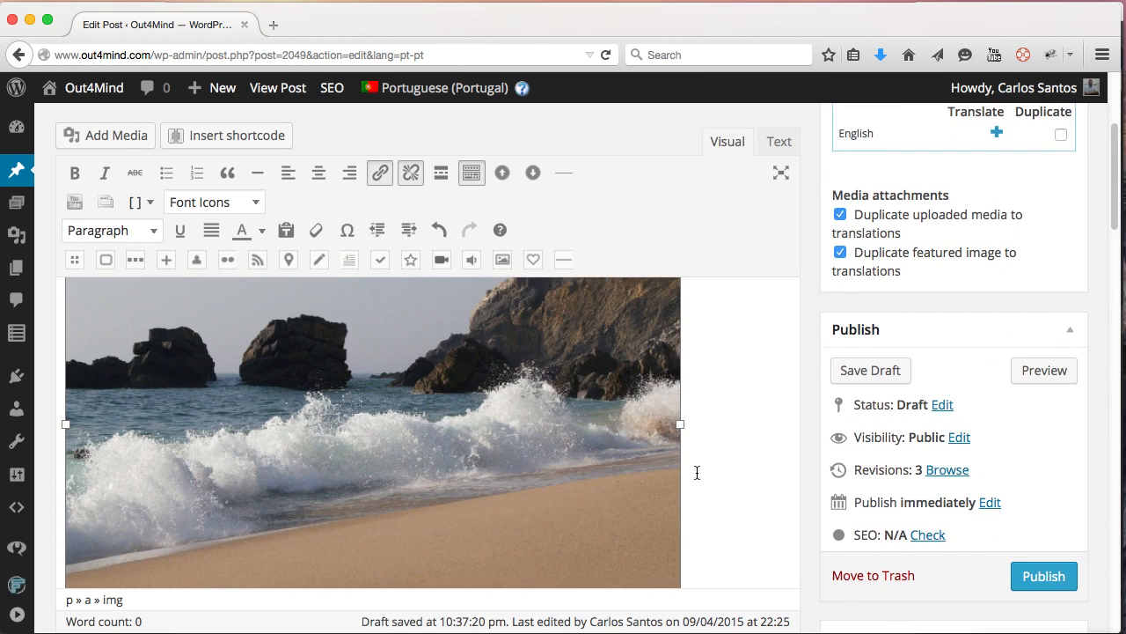
scroll(696, 472, down, 3)
scroll(696, 471, up, 6)
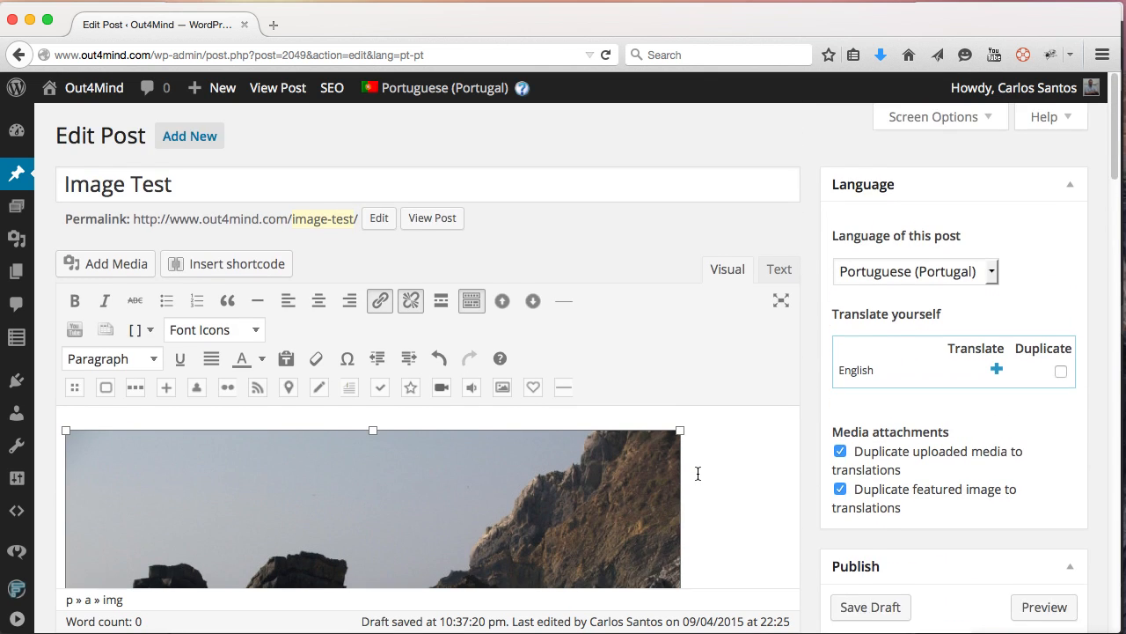
scroll(698, 474, down, 1)
scroll(696, 471, down, 2)
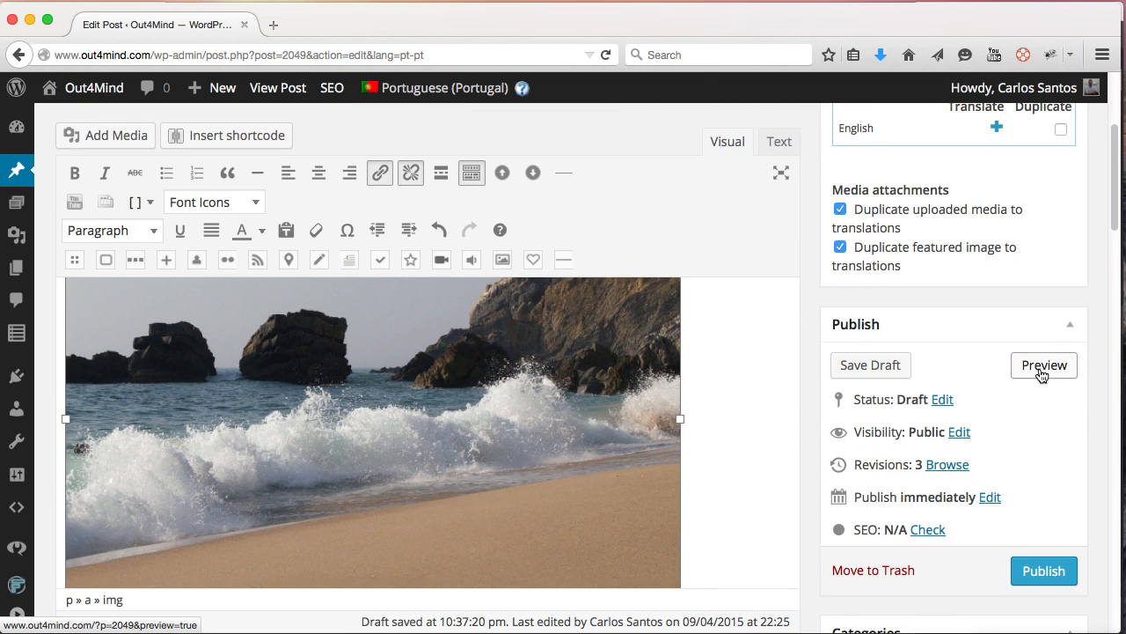
click(1041, 366)
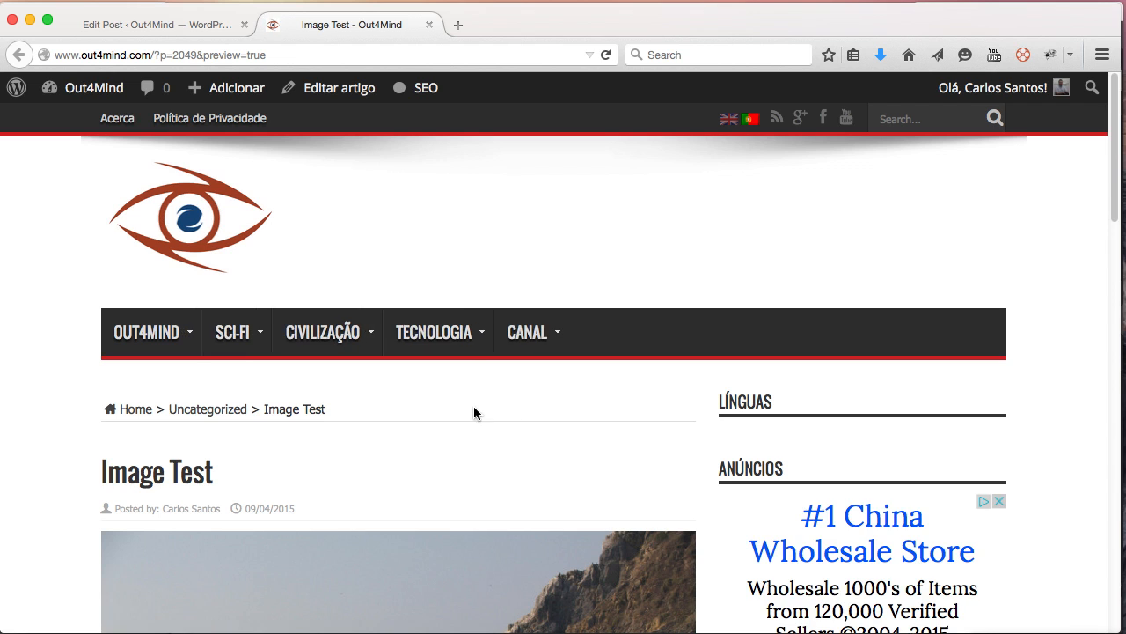
- Check the beach image in the post preview, view its linked image file, and close the preview
scroll(443, 411, down, 3)
scroll(364, 375, down, 3)
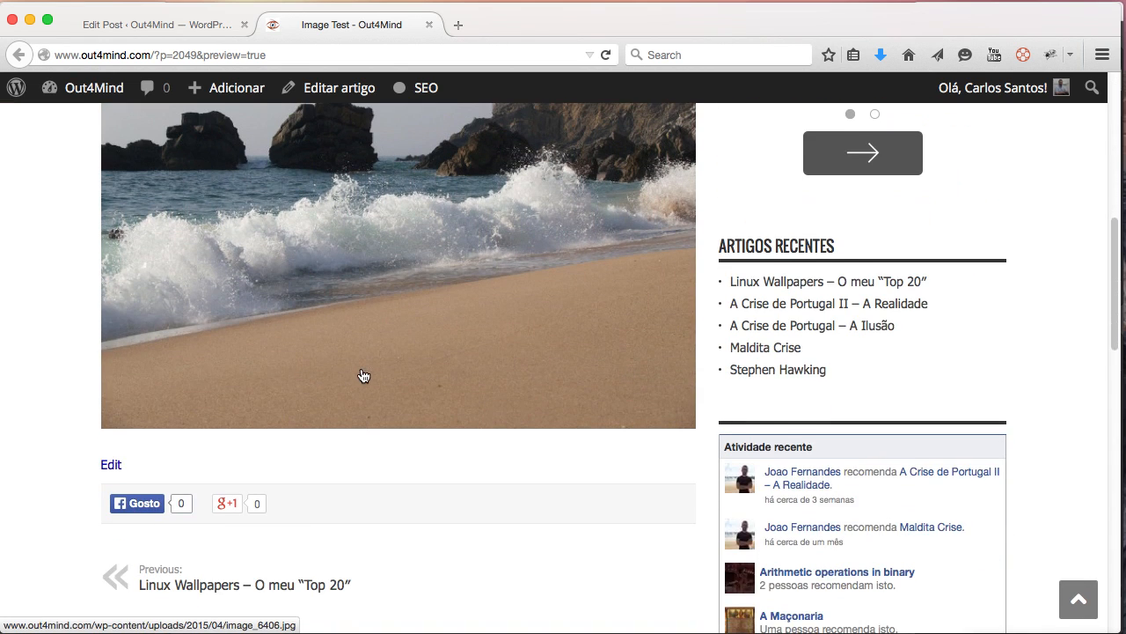
scroll(365, 380, up, 1)
scroll(366, 382, up, 3)
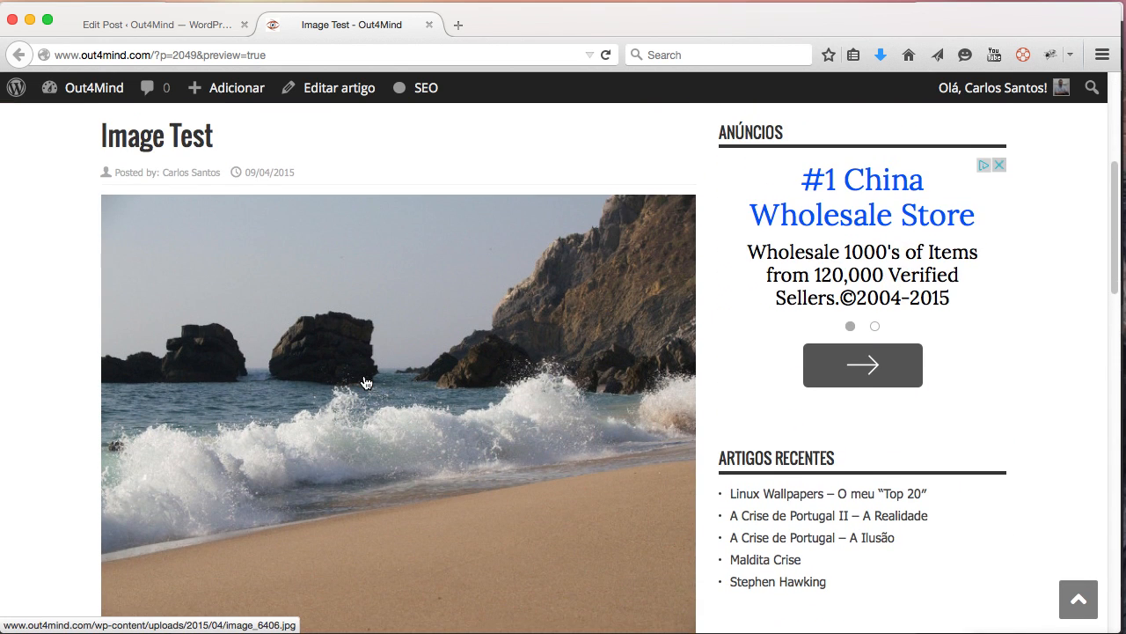
click(366, 382)
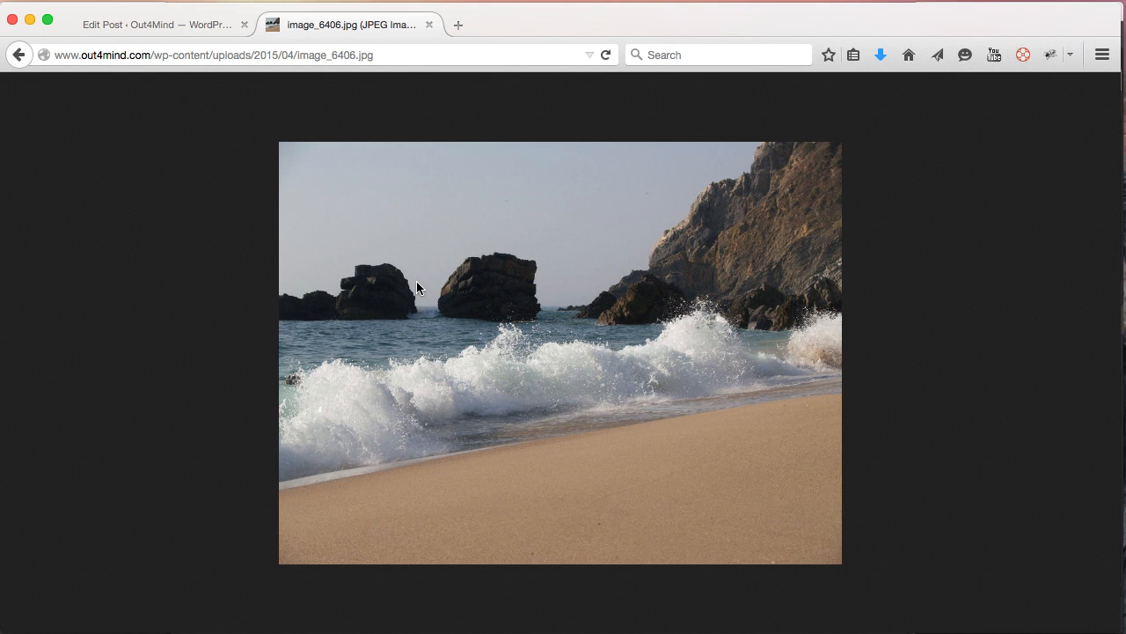
click(428, 24)
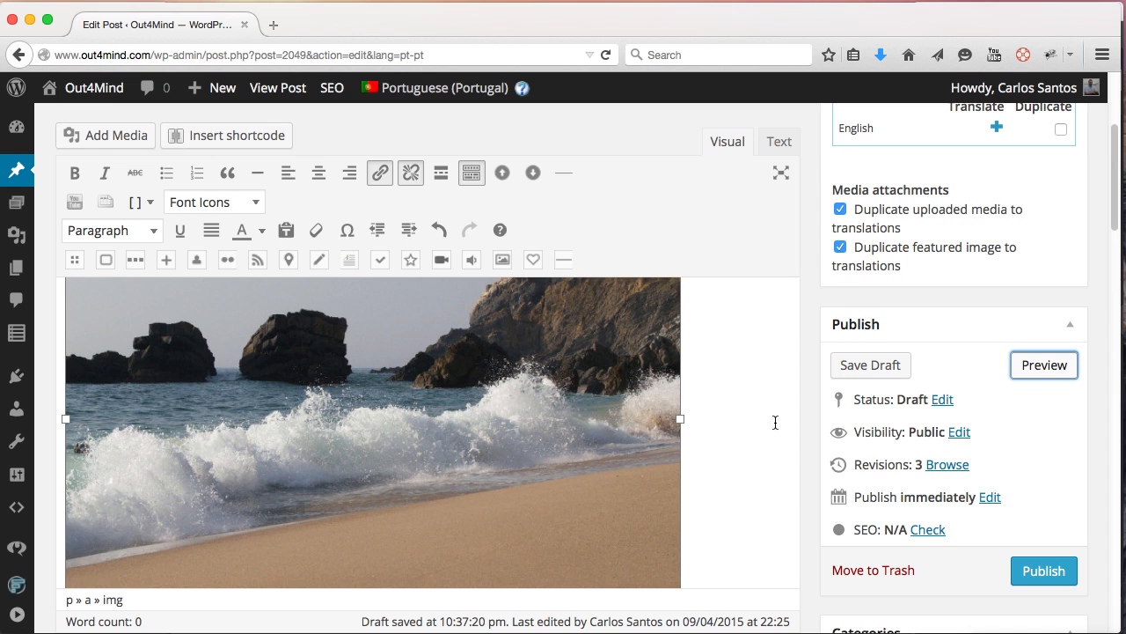
- Examine the post editor page from the inserted beach image down to the Featured Image section
scroll(749, 440, up, 4)
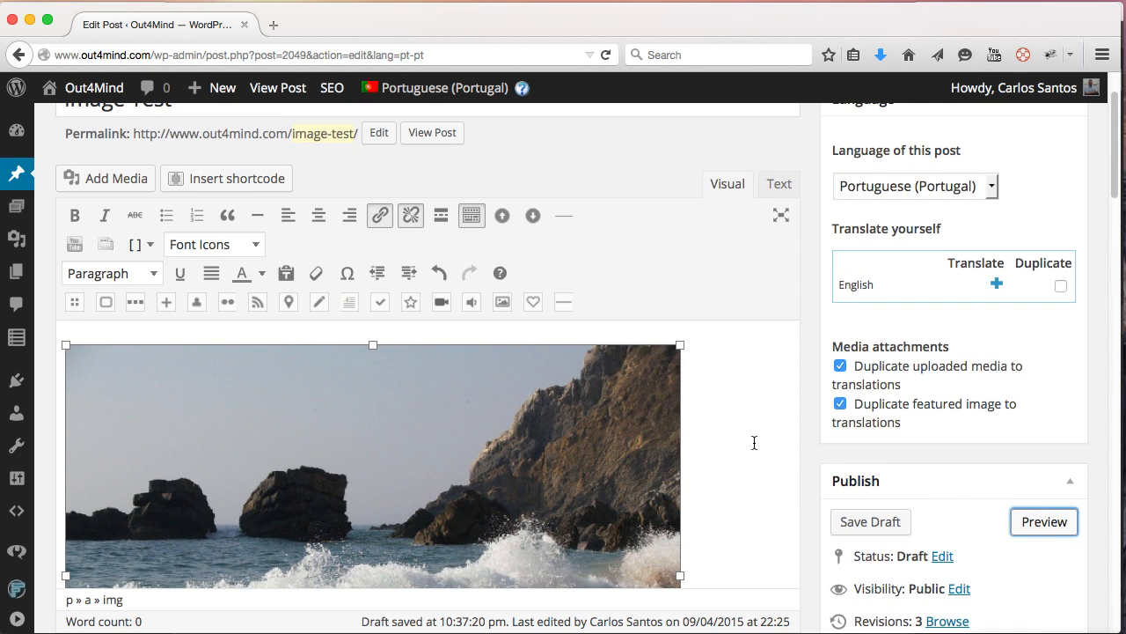
scroll(754, 443, down, 4)
scroll(736, 510, up, 6)
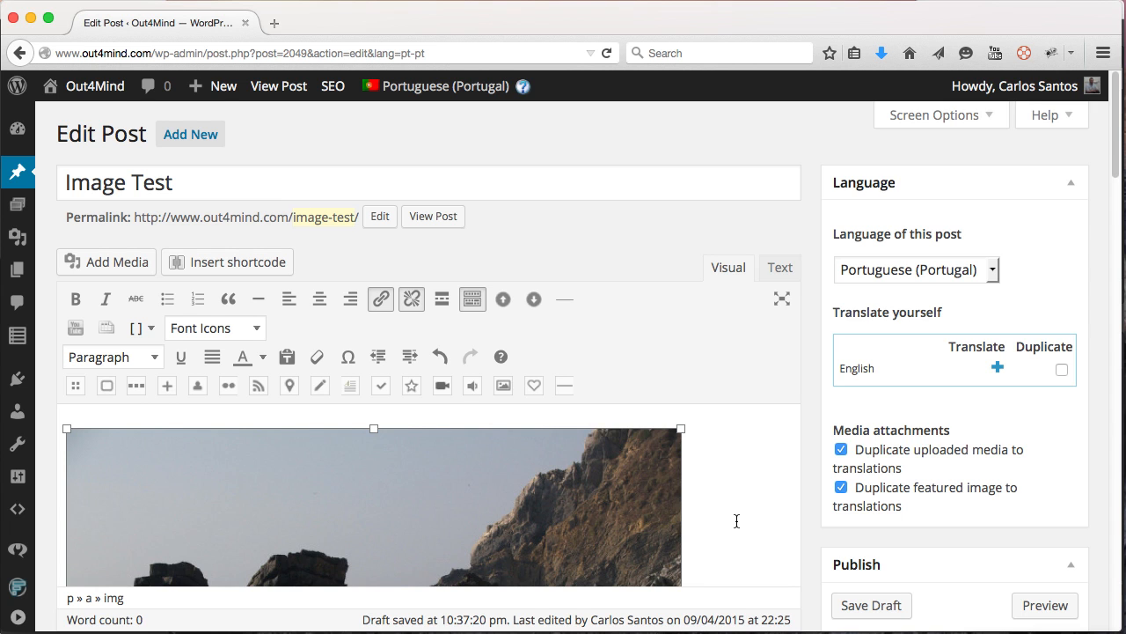
scroll(736, 521, down, 15)
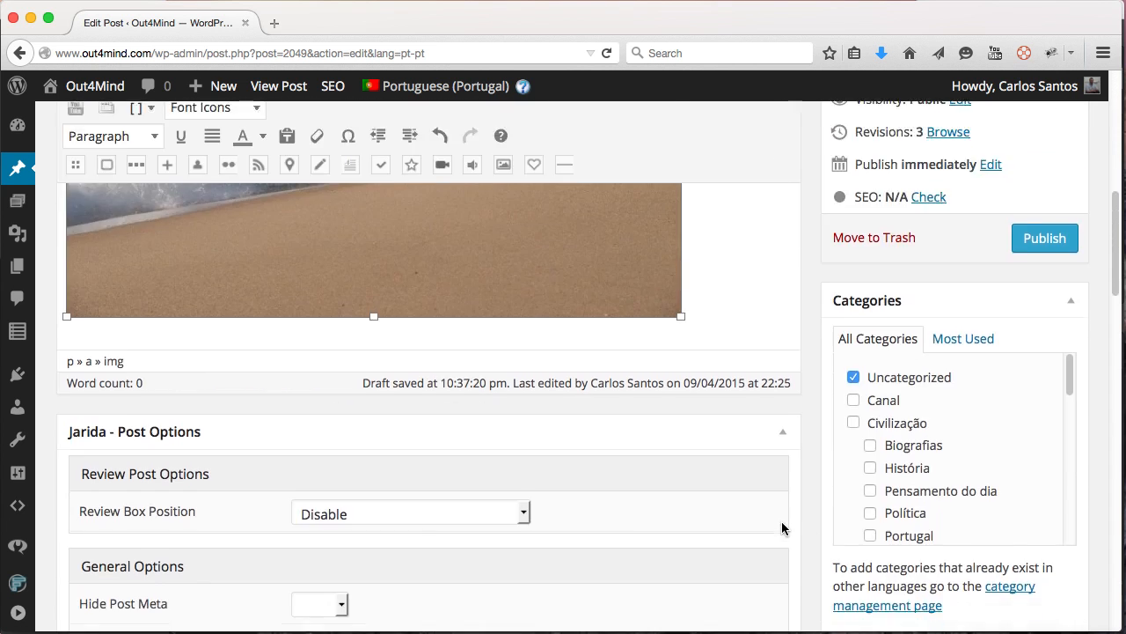
scroll(808, 536, down, 15)
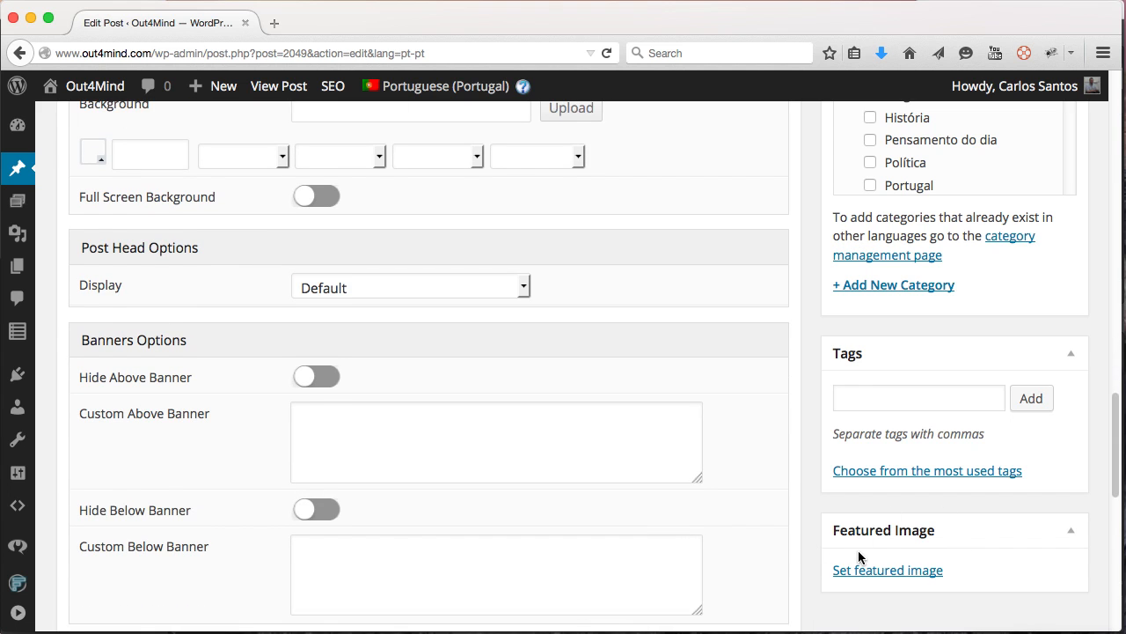
scroll(859, 554, down, 4)
scroll(857, 563, down, 1)
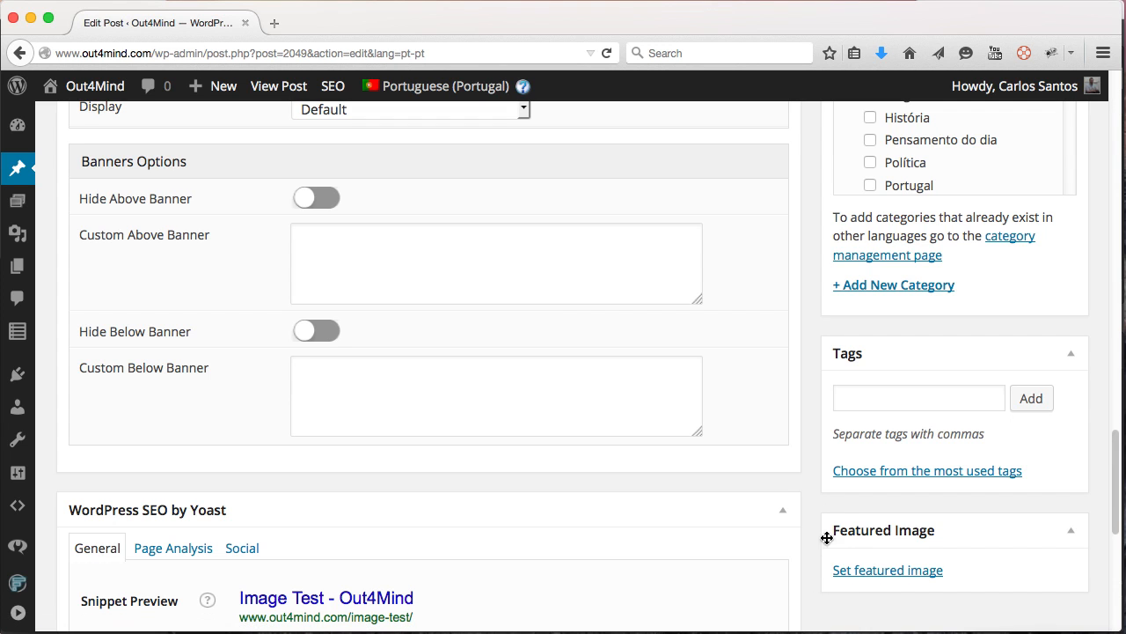
scroll(815, 563, up, 15)
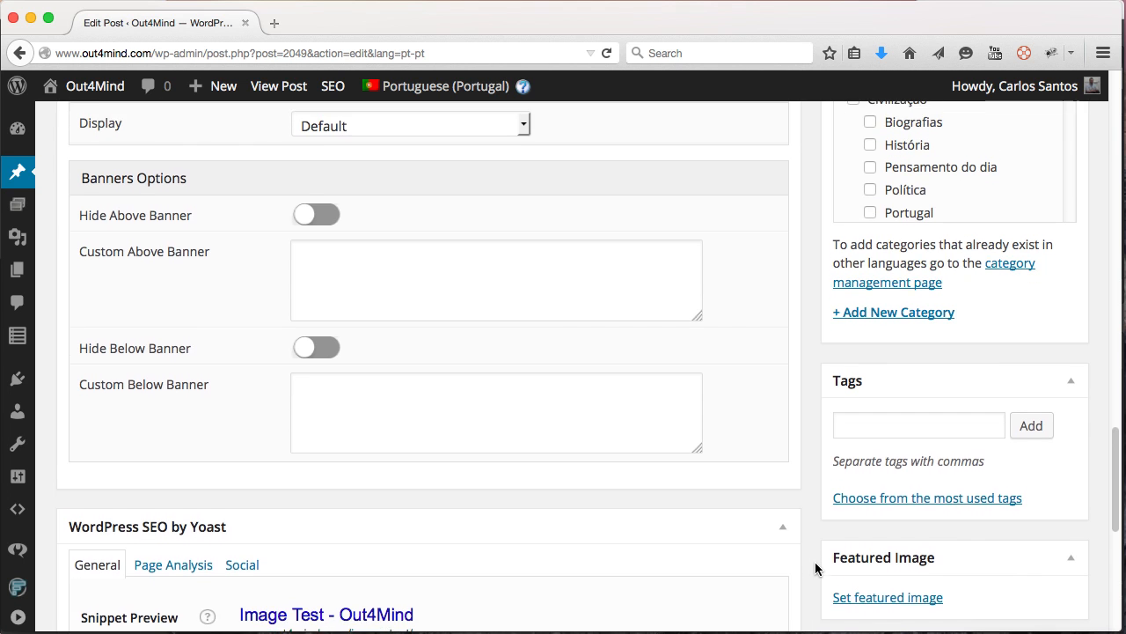
scroll(814, 568, up, 4)
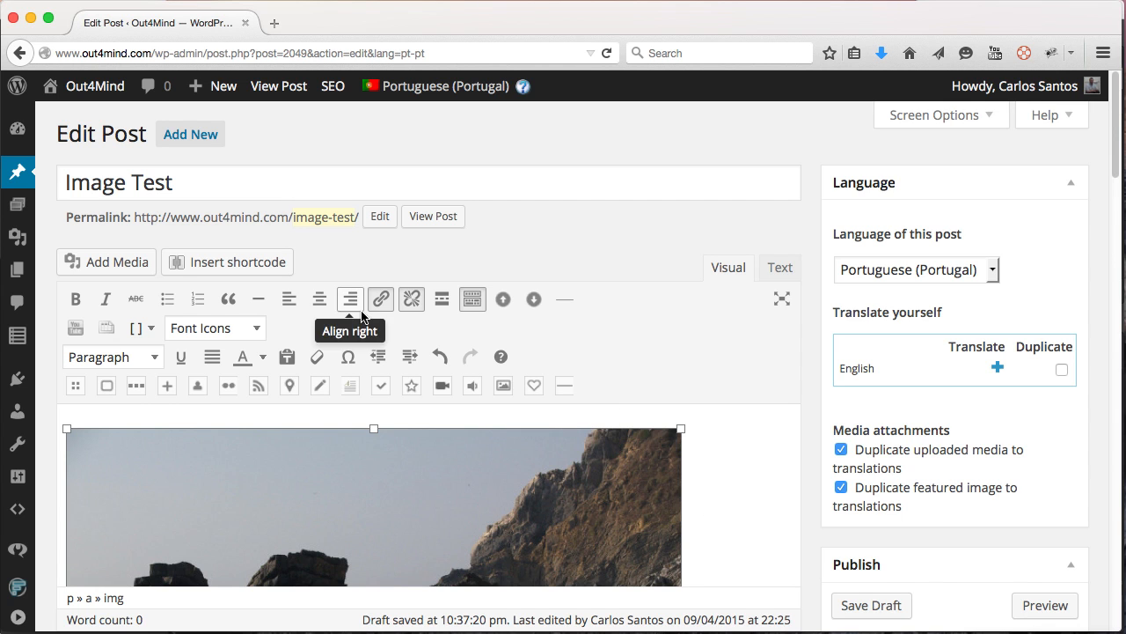
scroll(645, 431, down, 3)
scroll(644, 431, down, 5)
scroll(625, 427, up, 8)
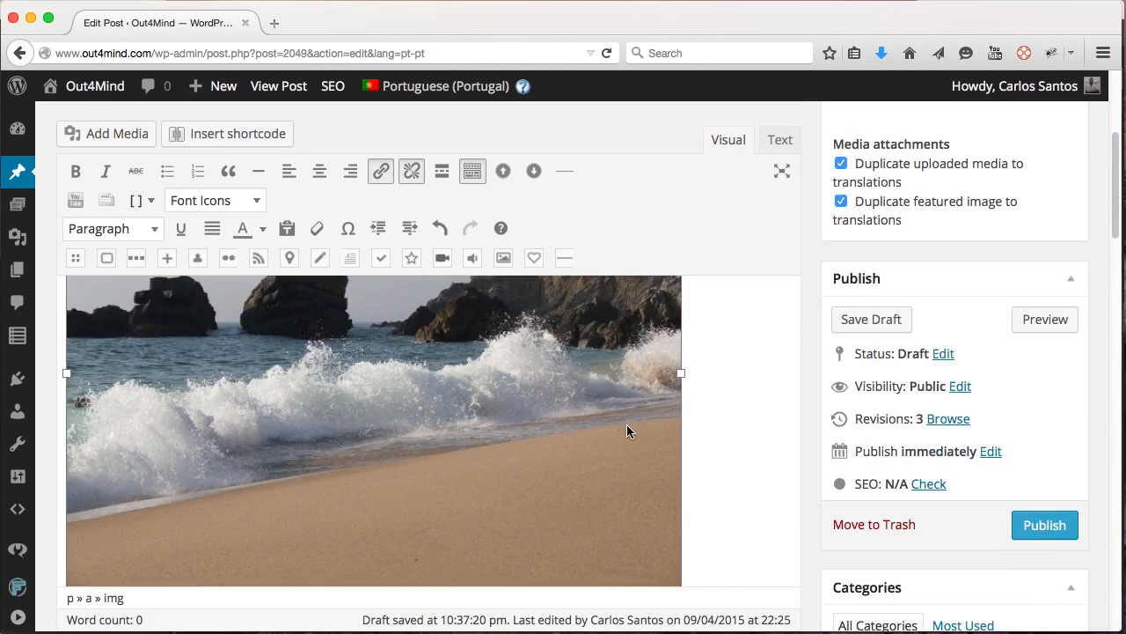
scroll(449, 520, down, 3)
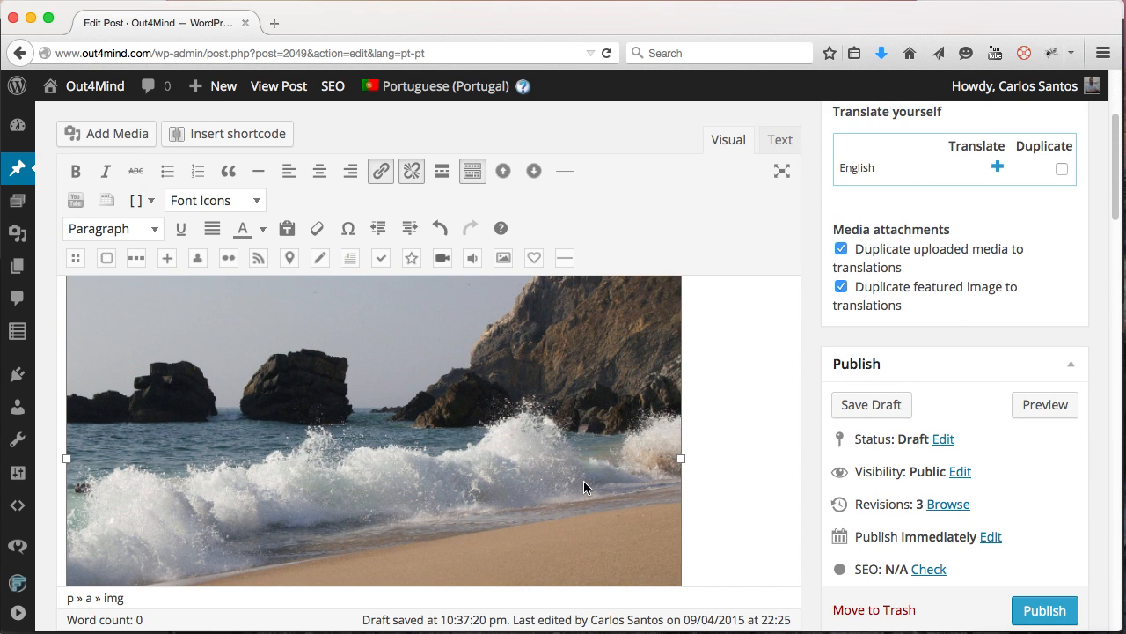
scroll(837, 503, down, 15)
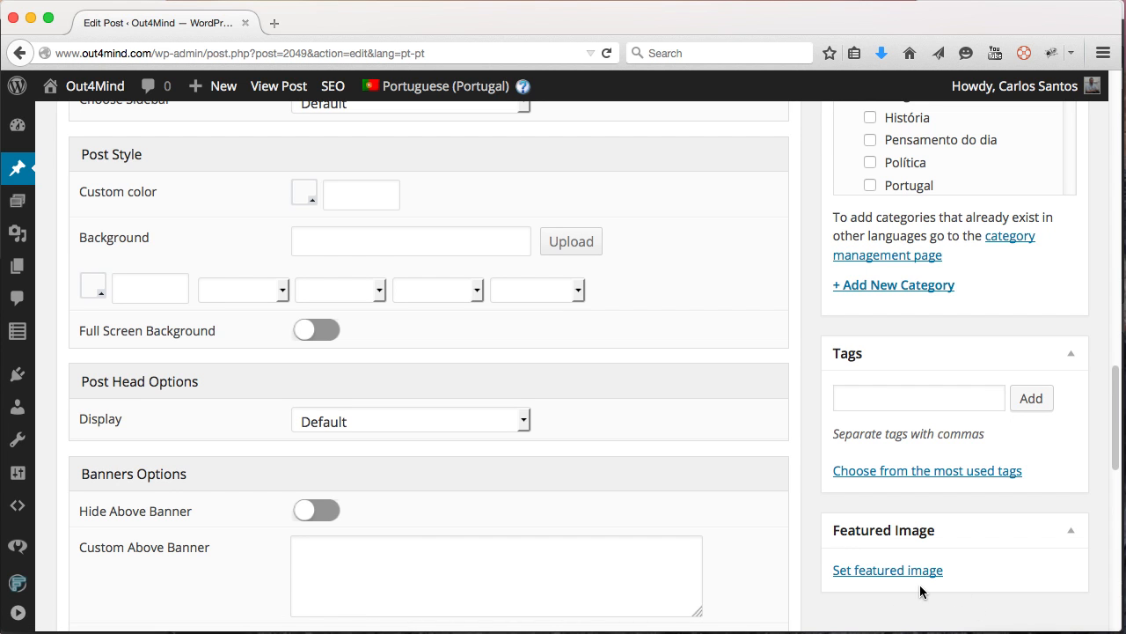
scroll(674, 493, up, 15)
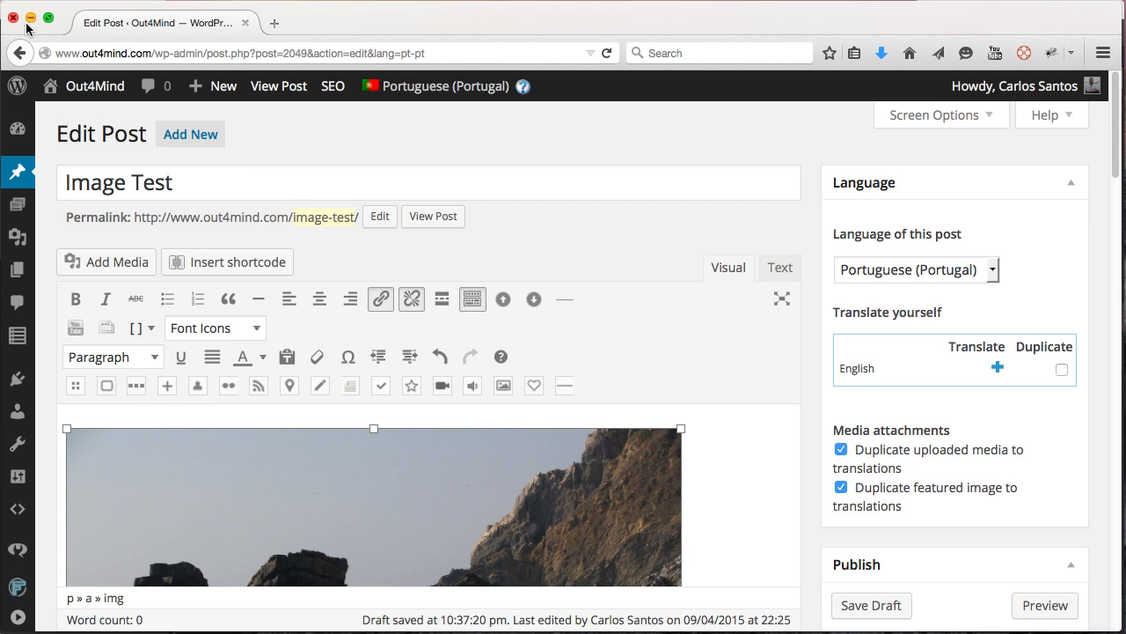
- Minimize the browser and switch to the 640x480 beach image in GIMP
click(30, 19)
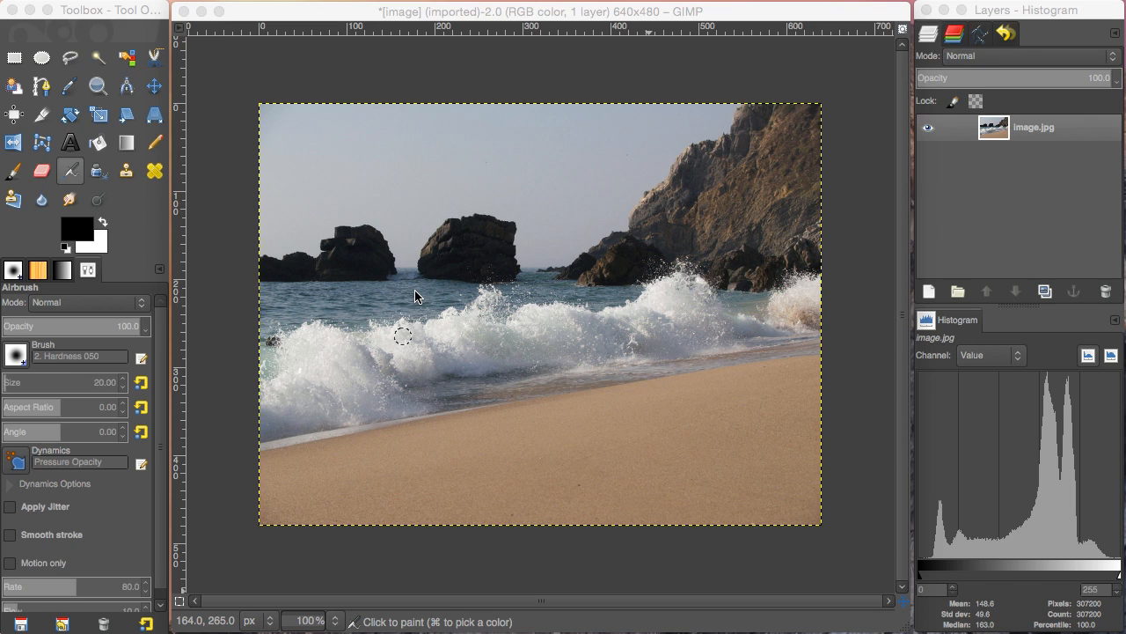
click(381, 243)
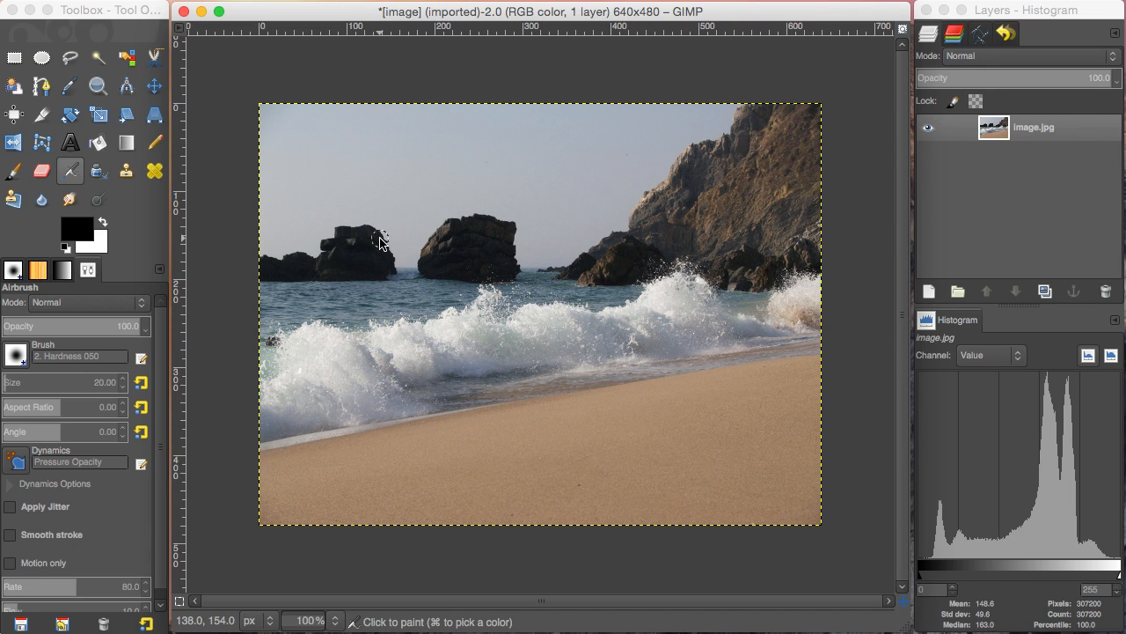
- Try scaling the beach image to 600 × 330 px with width and height unlinked, and undo the scaling
right_click(381, 243)
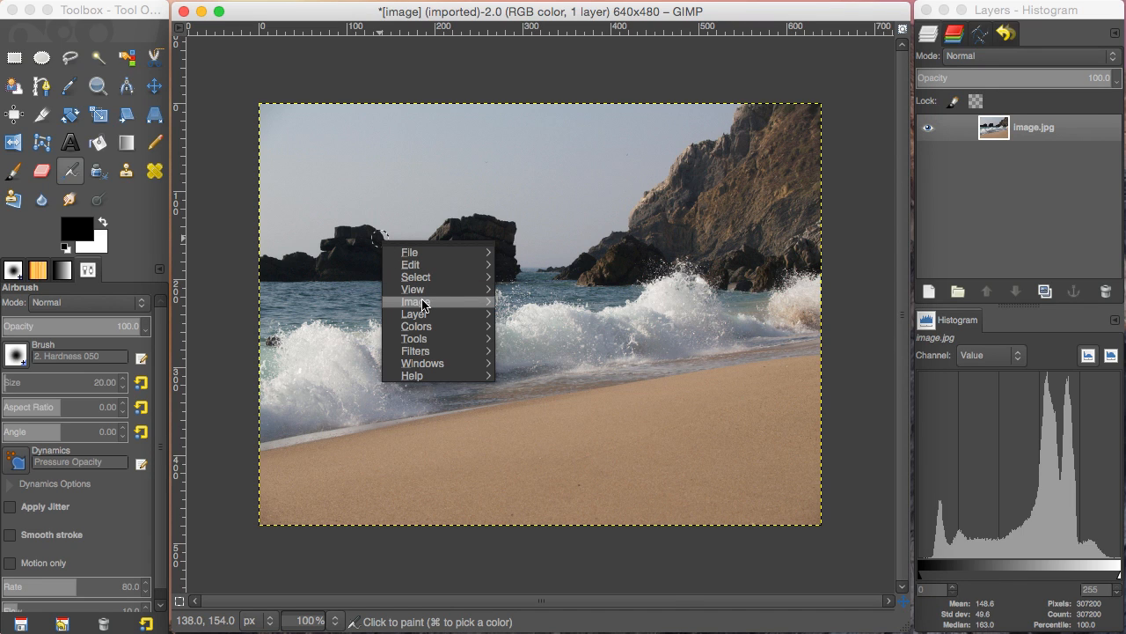
mouse_move(423, 304)
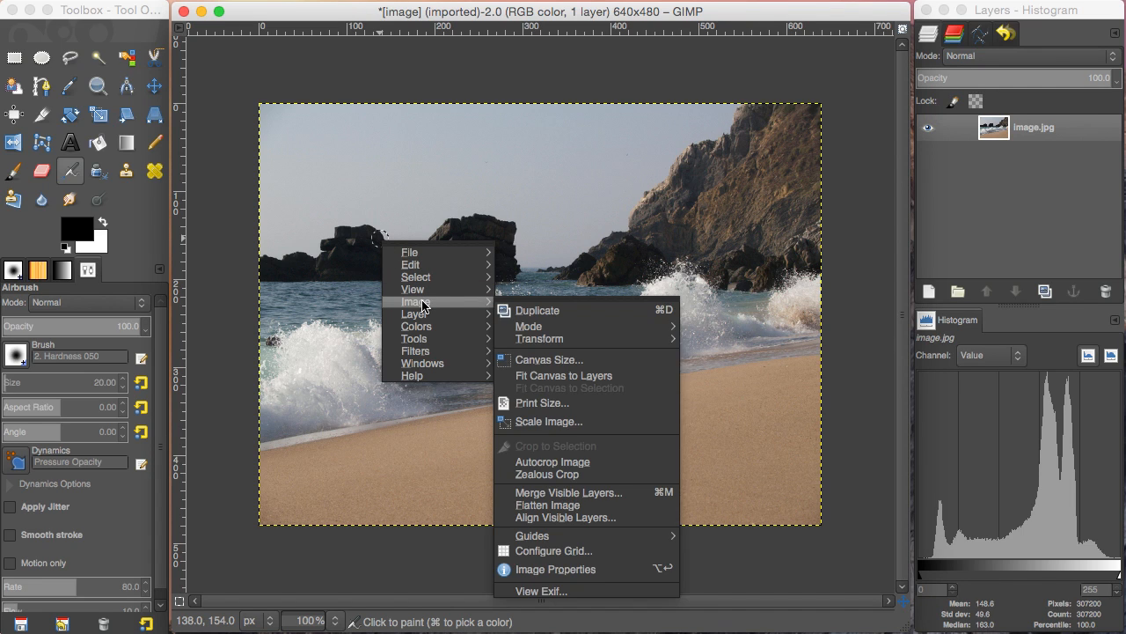
click(580, 429)
click(498, 357)
text(600)
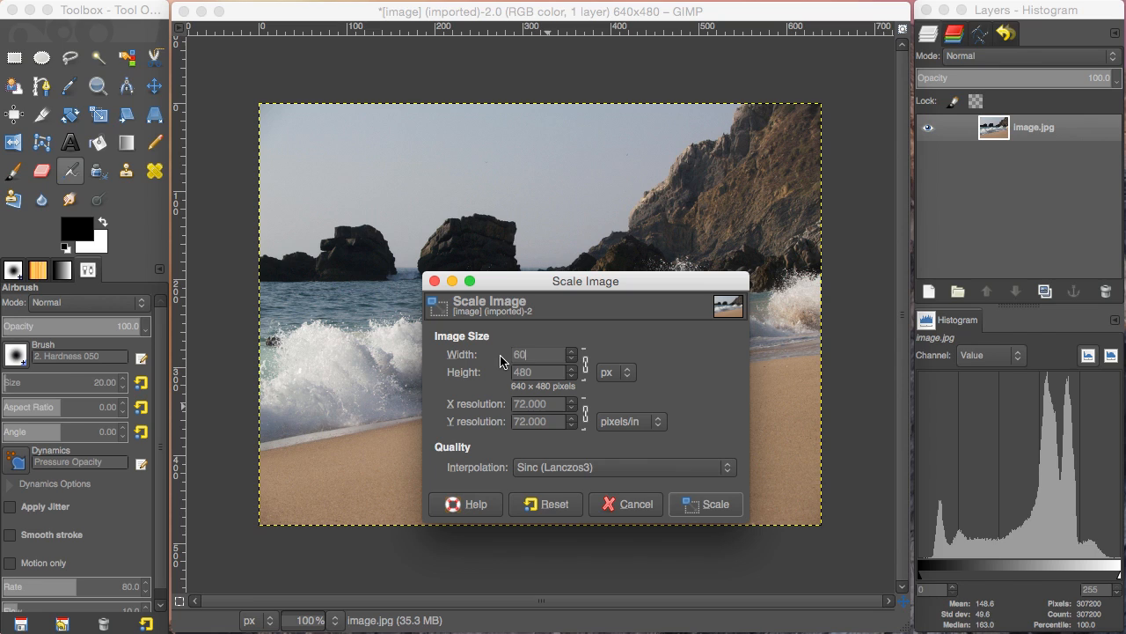
click(586, 368)
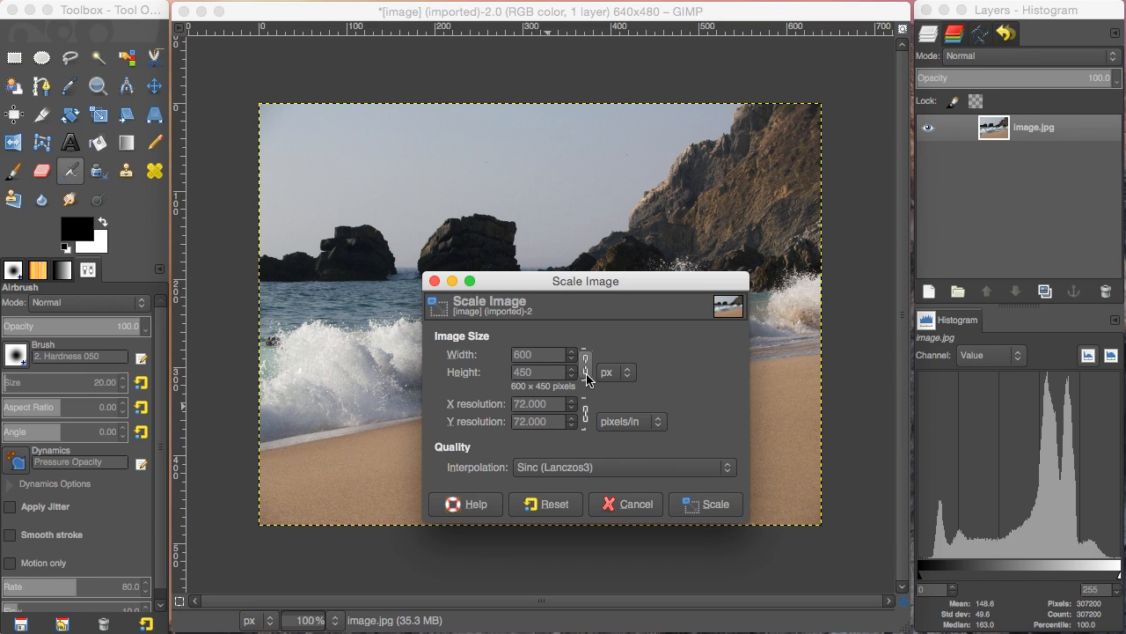
drag(546, 373, 498, 372)
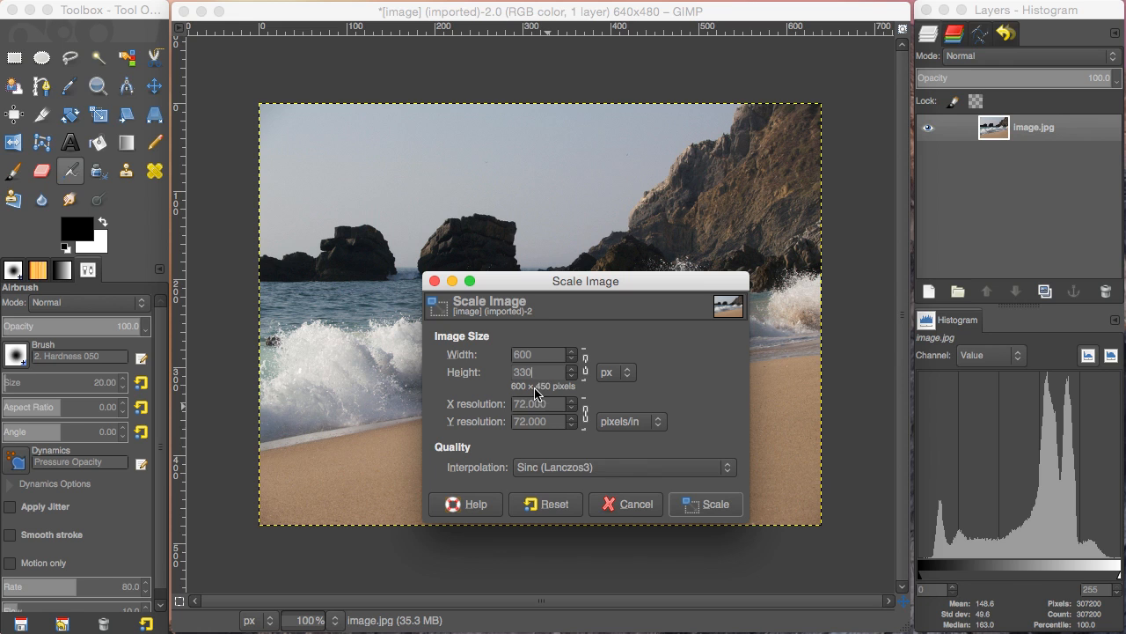
click(704, 505)
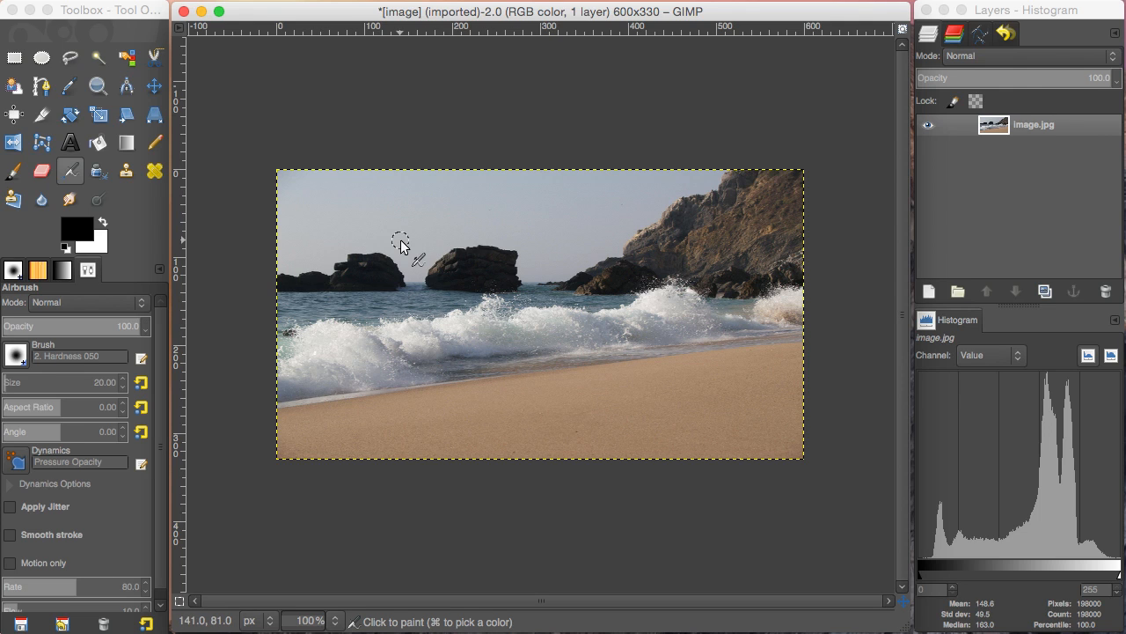
key(super+z)
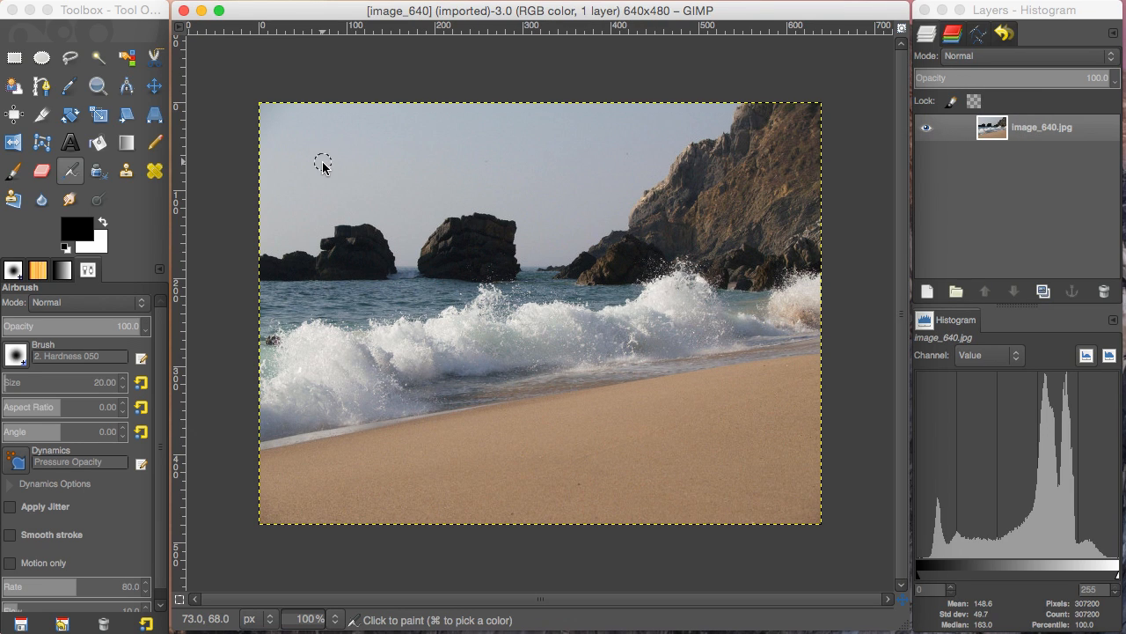
- Scale image_640.jpg proportionally to a width of 600 px
right_click(428, 209)
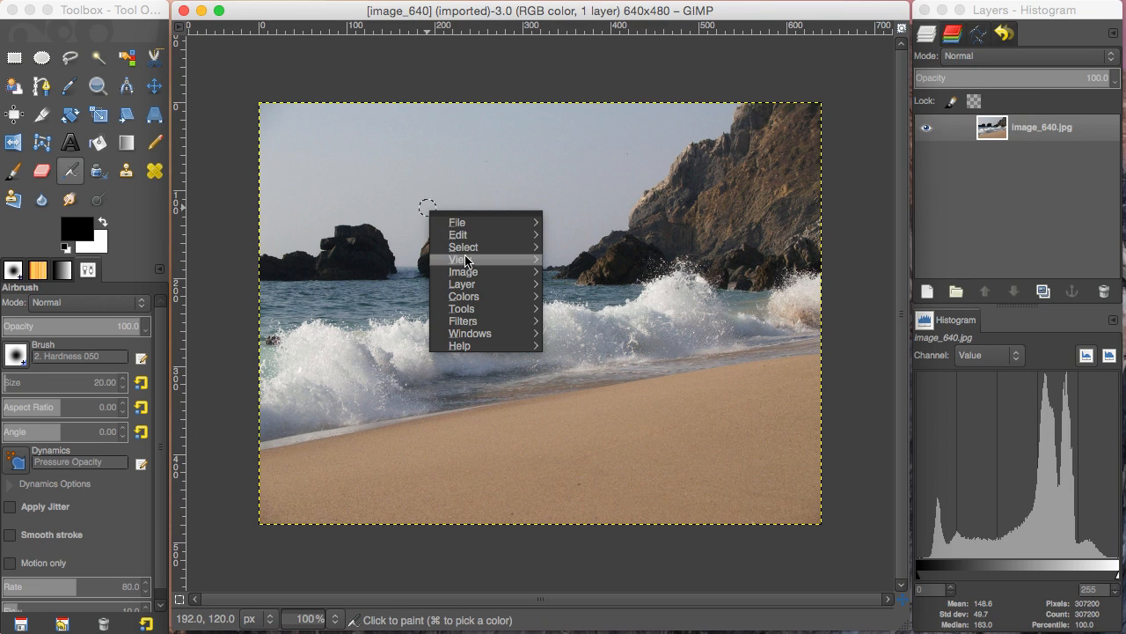
mouse_move(470, 235)
mouse_move(484, 271)
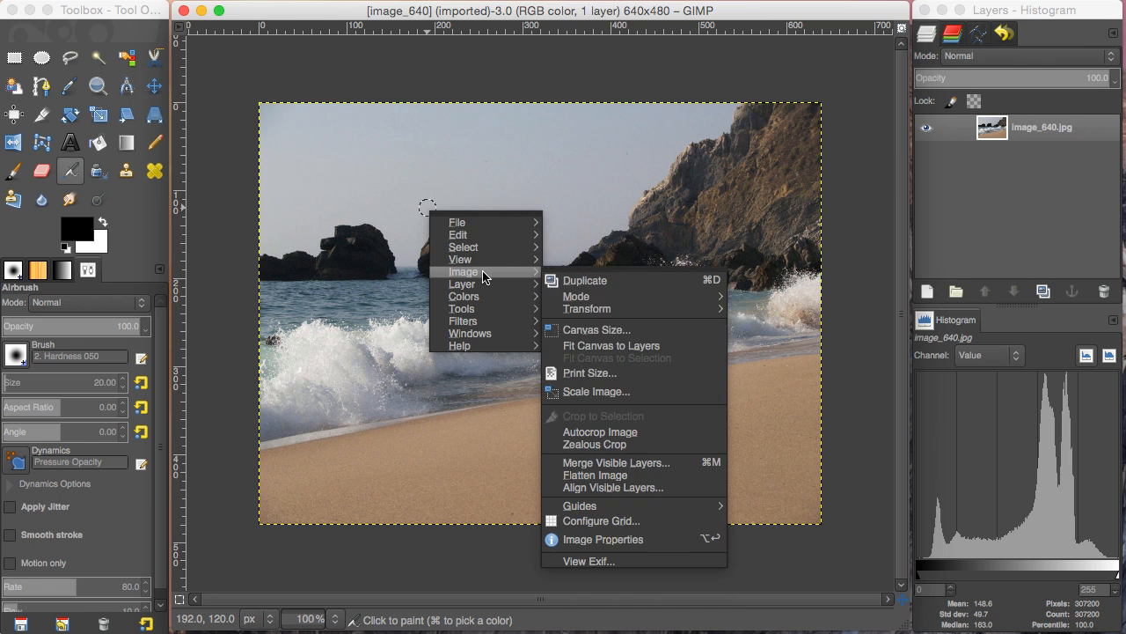
click(619, 404)
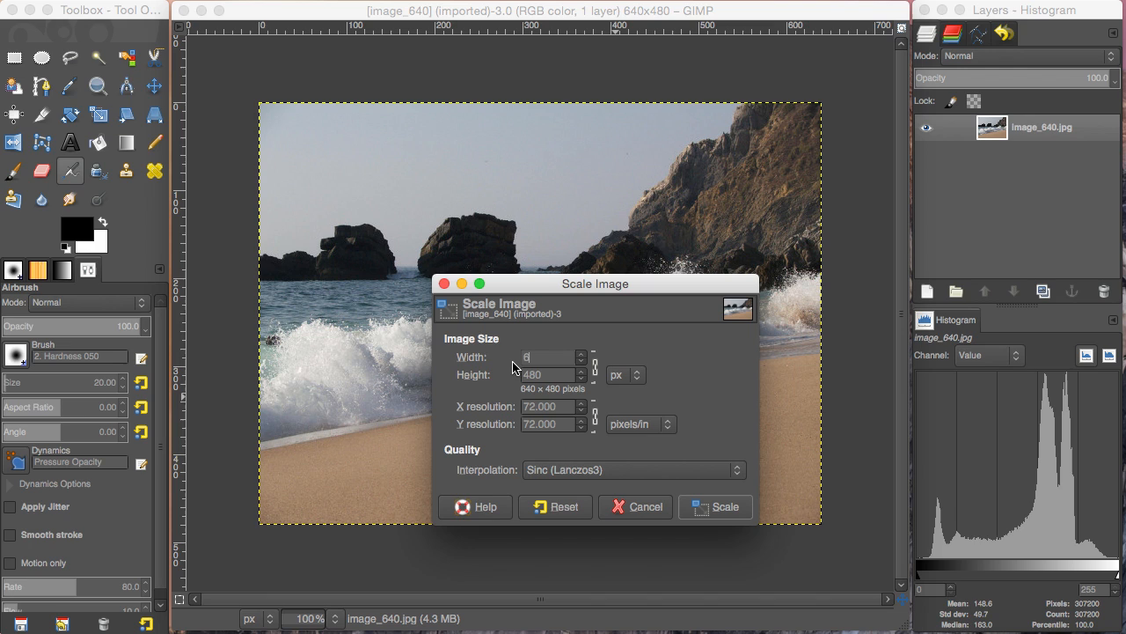
text(600)
key(Tab)
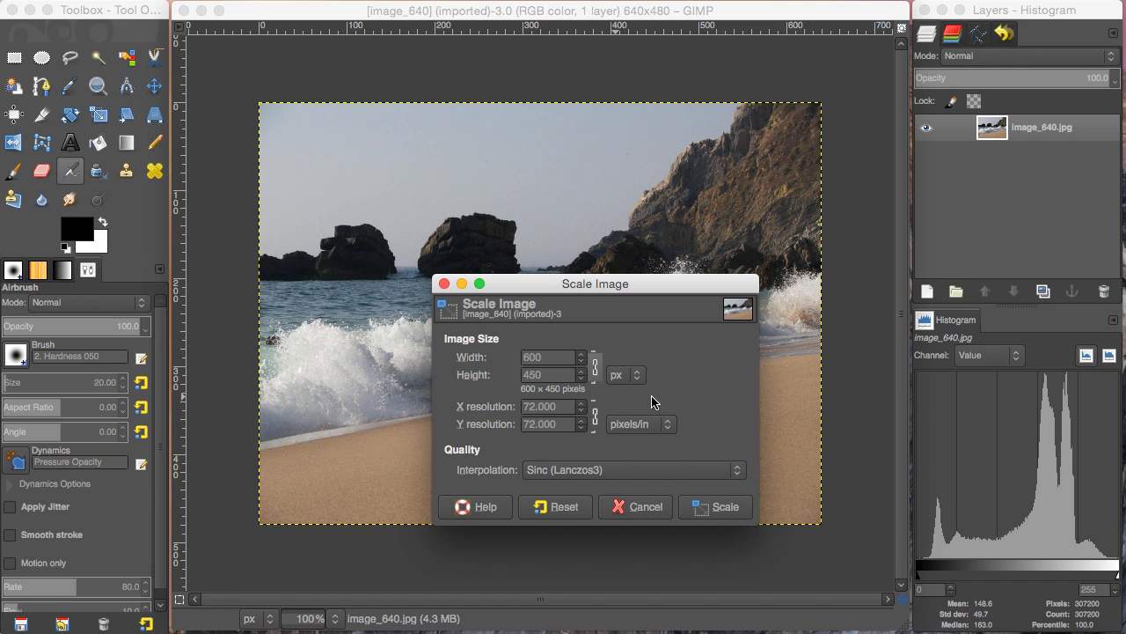
double_click(550, 377)
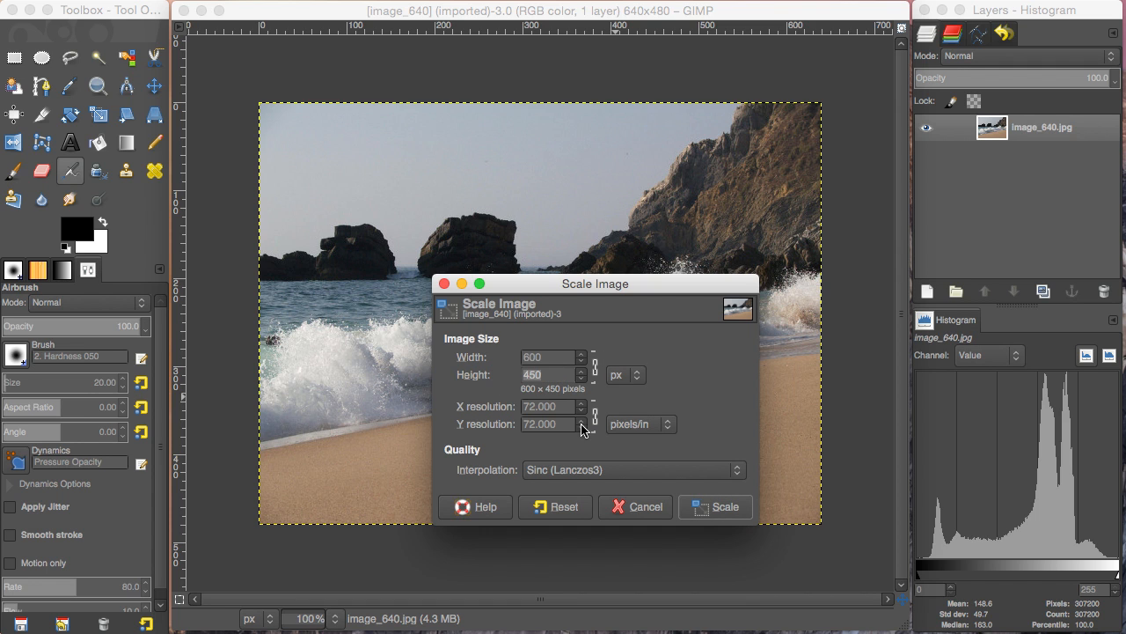
click(716, 506)
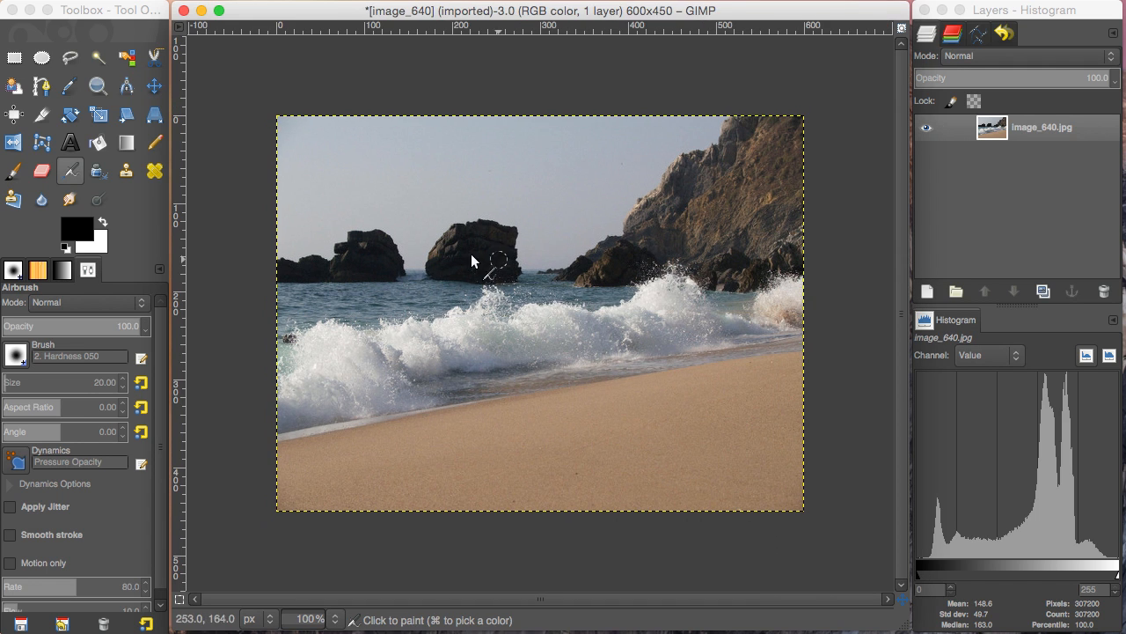
- Open the canvas size settings for the scaled image, unlink width and height, and set the canvas height to 330 px
right_click(357, 142)
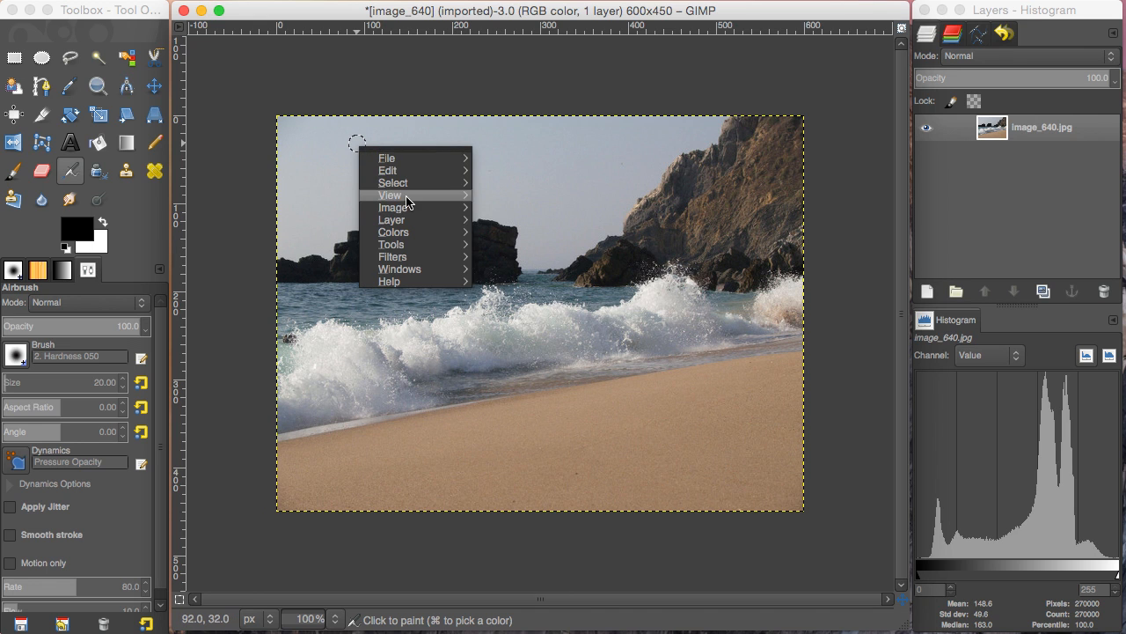
mouse_move(440, 216)
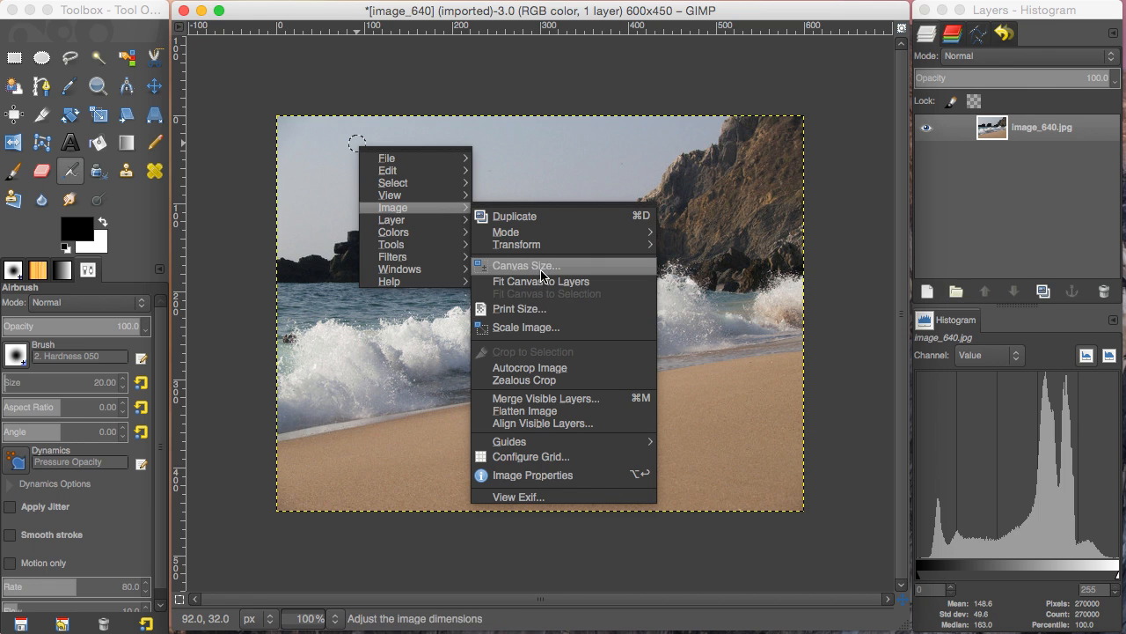
click(540, 270)
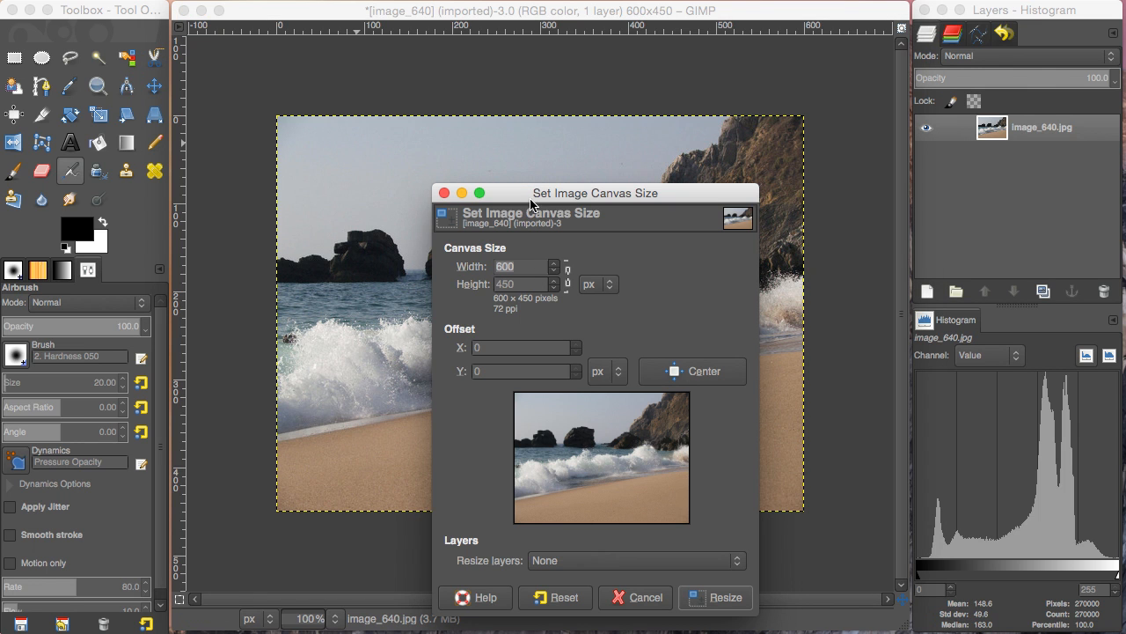
drag(580, 203, 528, 118)
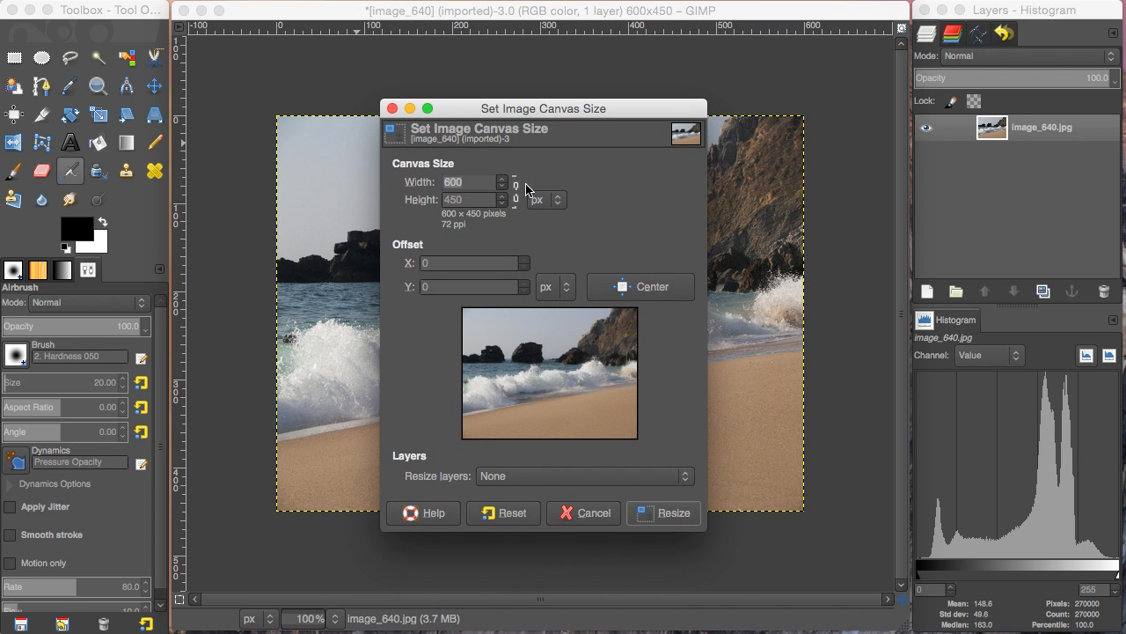
click(519, 197)
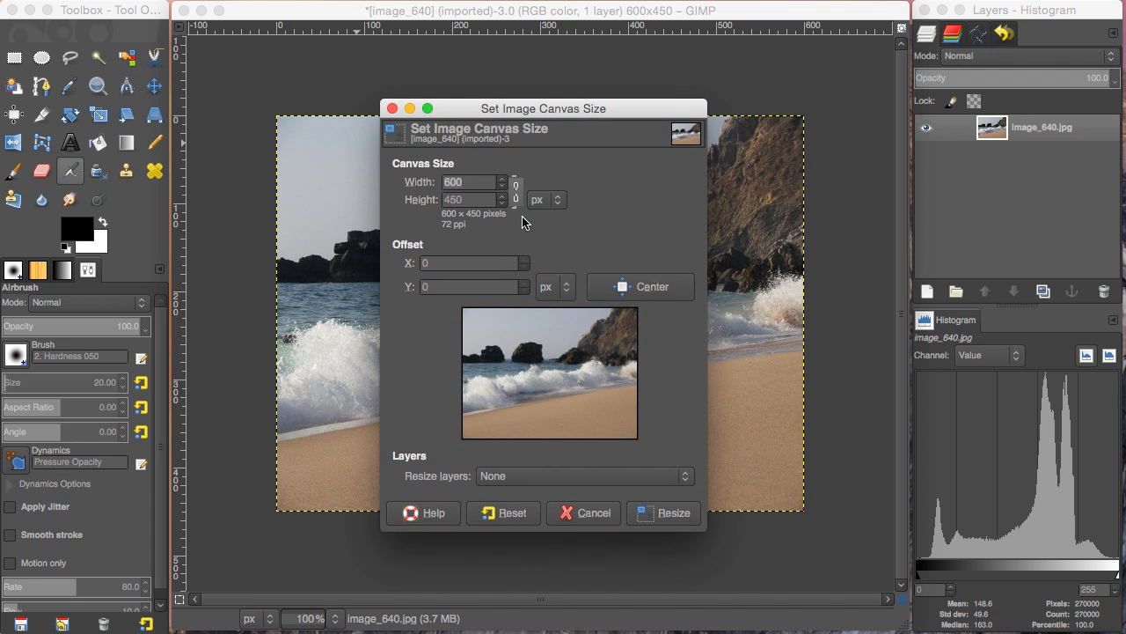
click(471, 200)
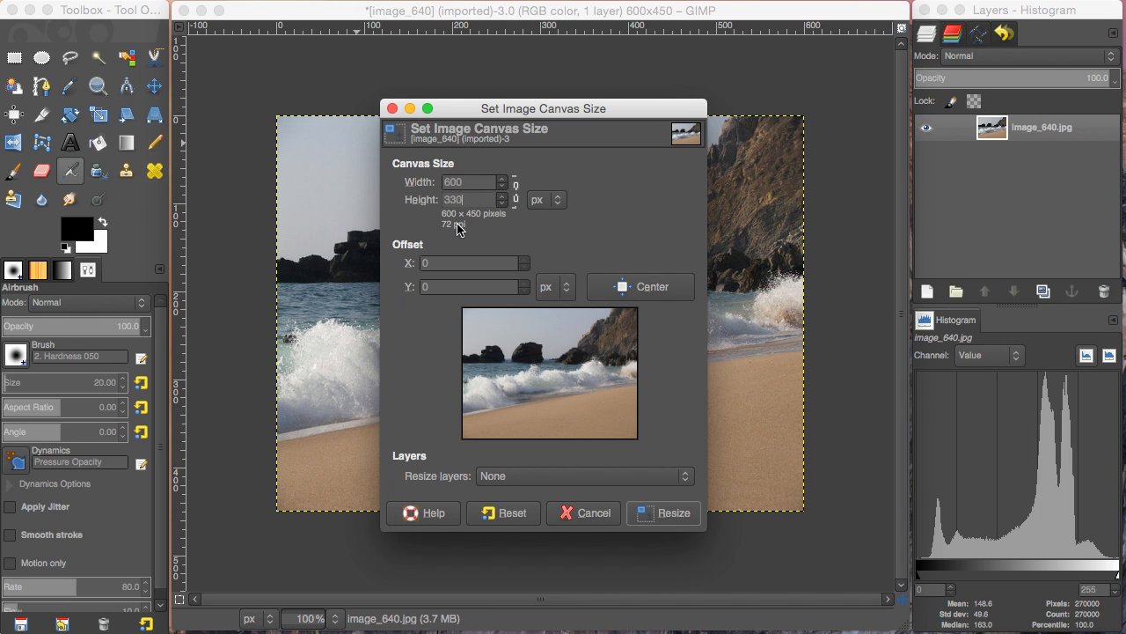
key(Tab)
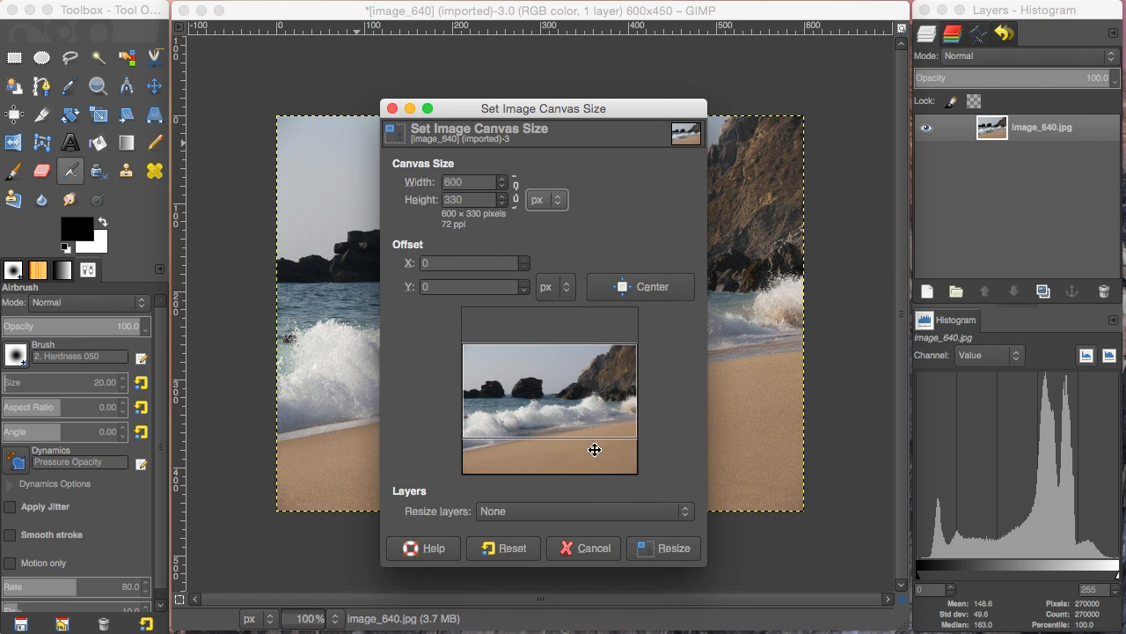
- Try different vertical placements of the photo within the canvas, including a Y offset of -60, and a canvas height of 380 px
drag(576, 415, 578, 403)
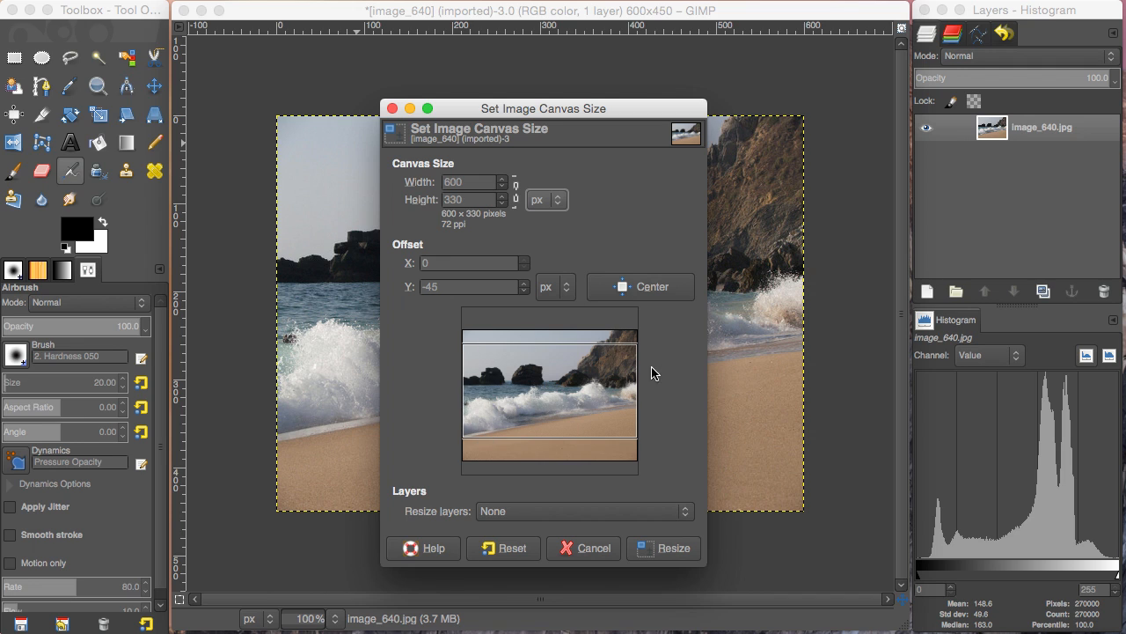
drag(582, 429, 581, 453)
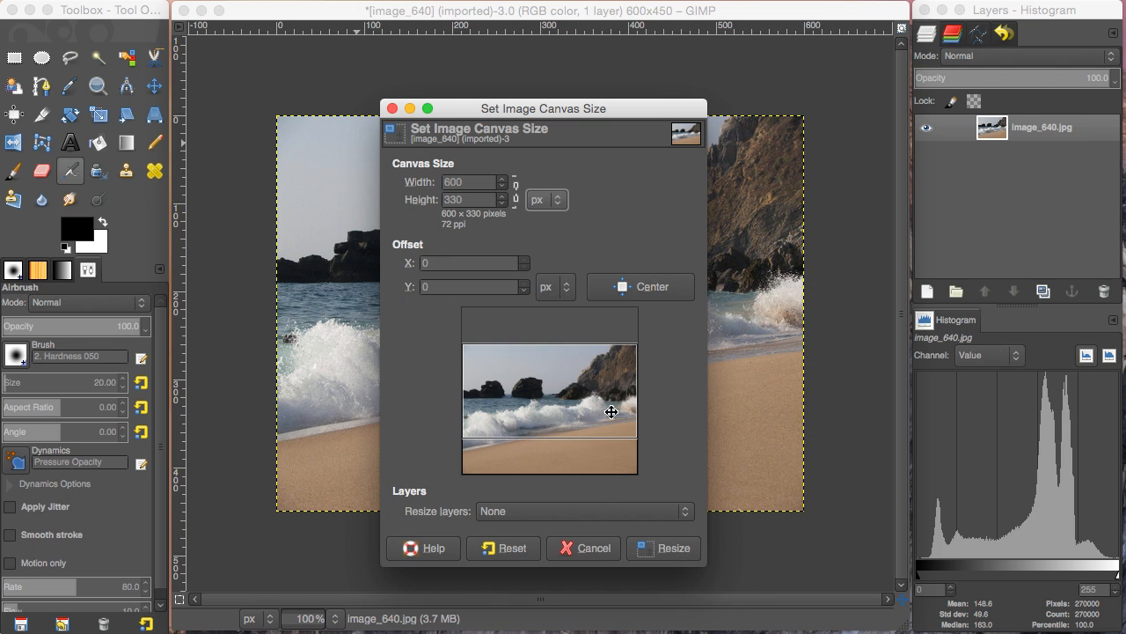
drag(604, 457, 593, 387)
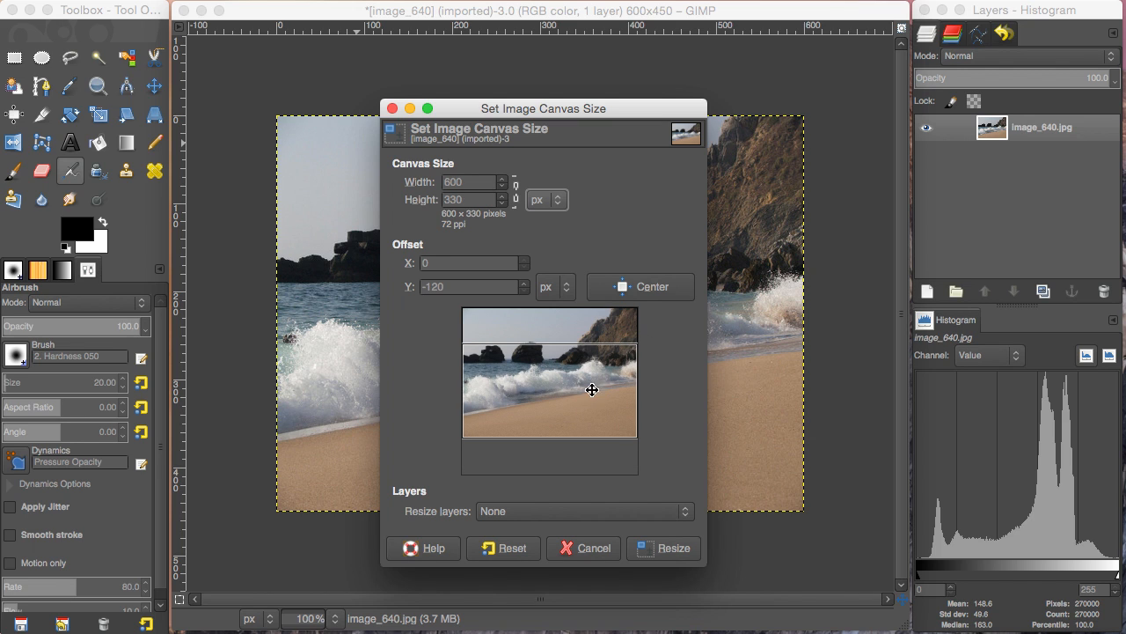
drag(582, 399, 583, 413)
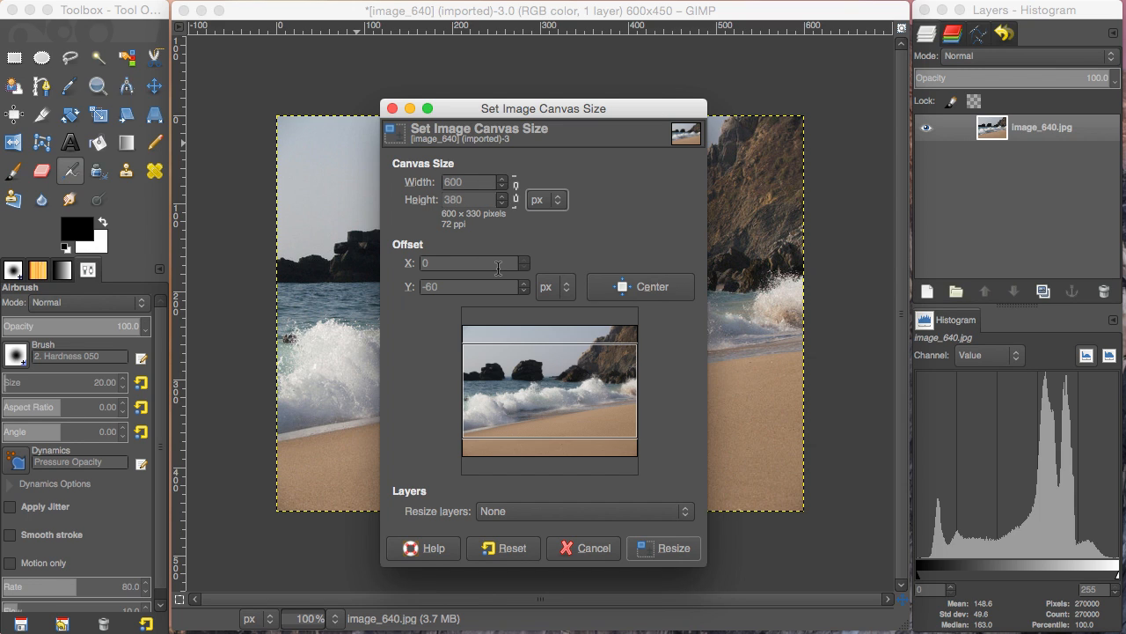
key(Tab)
mouse_move(582, 387)
mouse_down()
mouse_move(581, 373)
mouse_move(582, 400)
mouse_up()
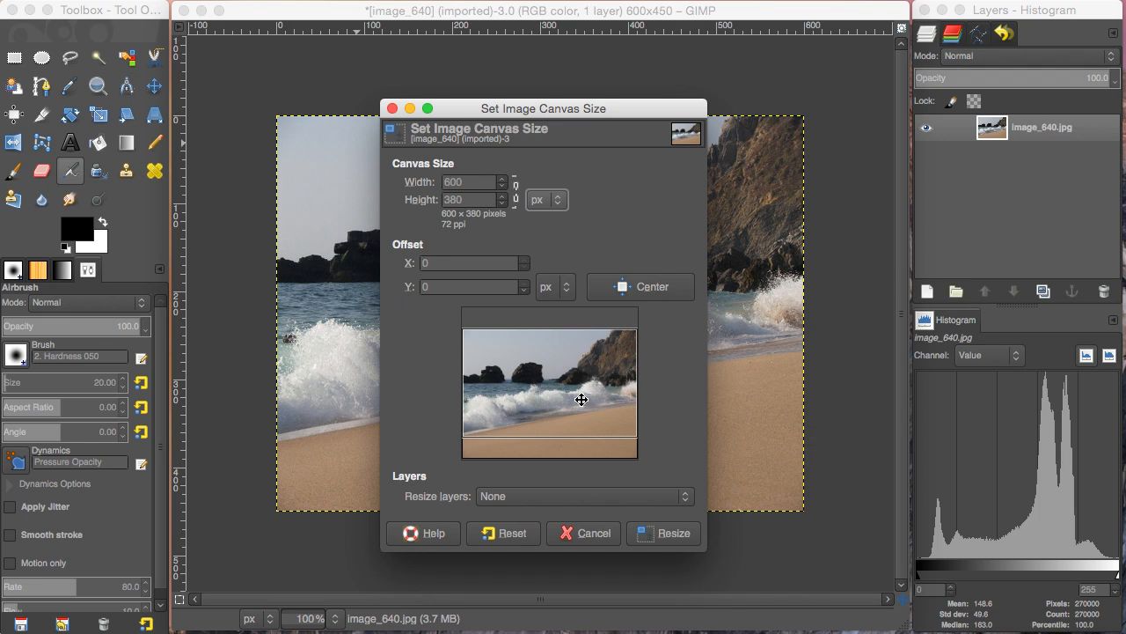
- Set the canvas height to 330 px with a Y offset of 0 and resize the canvas
click(454, 200)
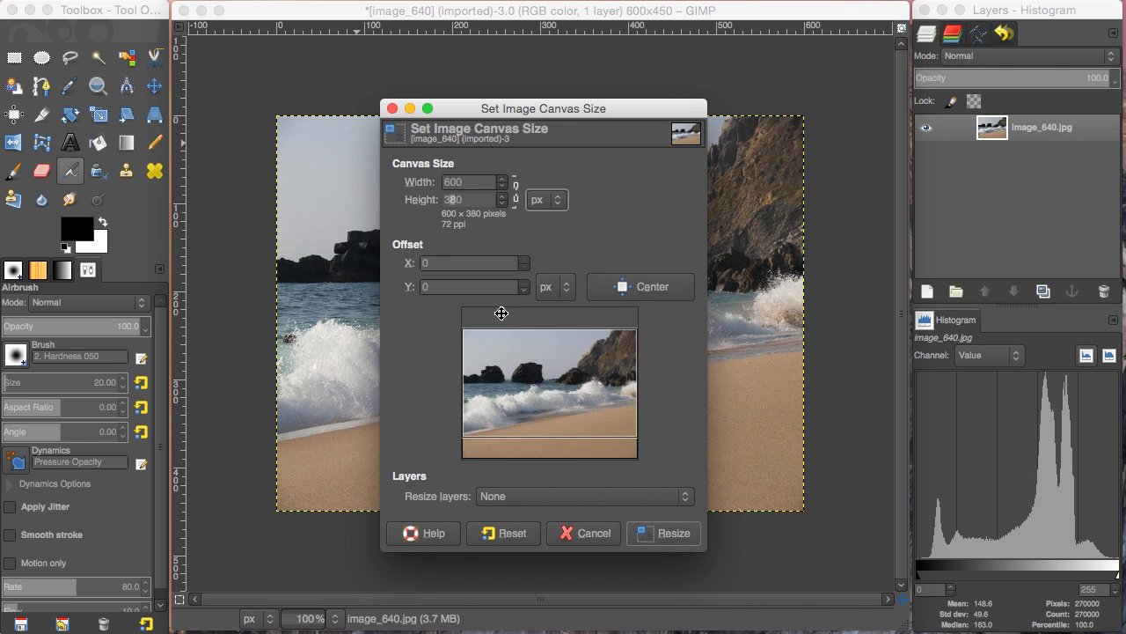
key(Tab)
mouse_move(534, 392)
mouse_down()
mouse_move(546, 352)
mouse_move(551, 403)
mouse_up()
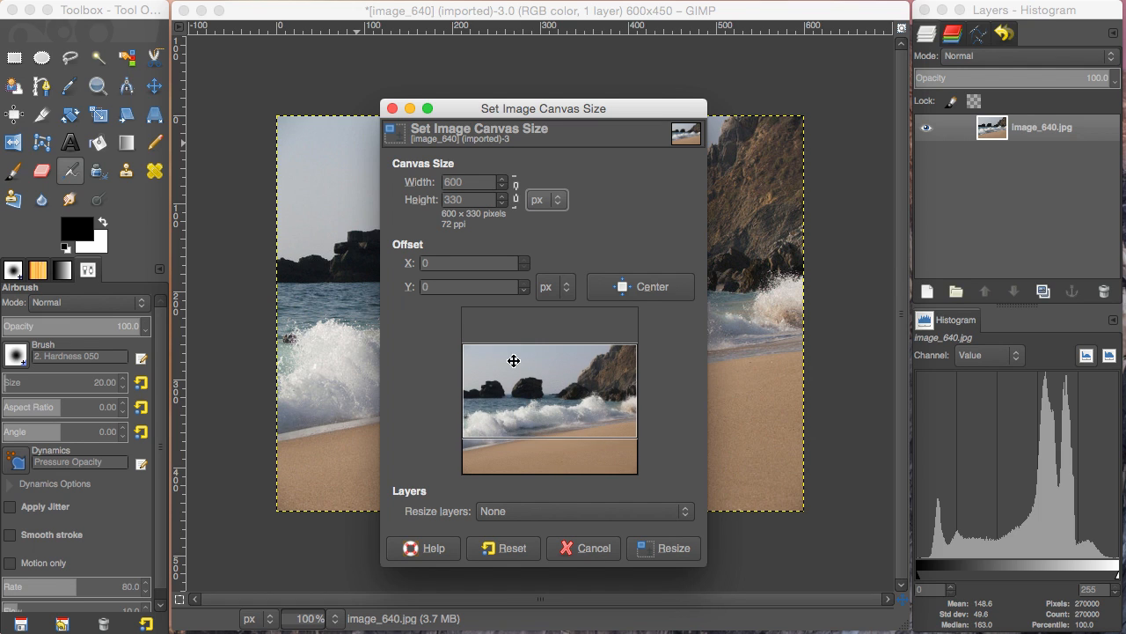
click(674, 549)
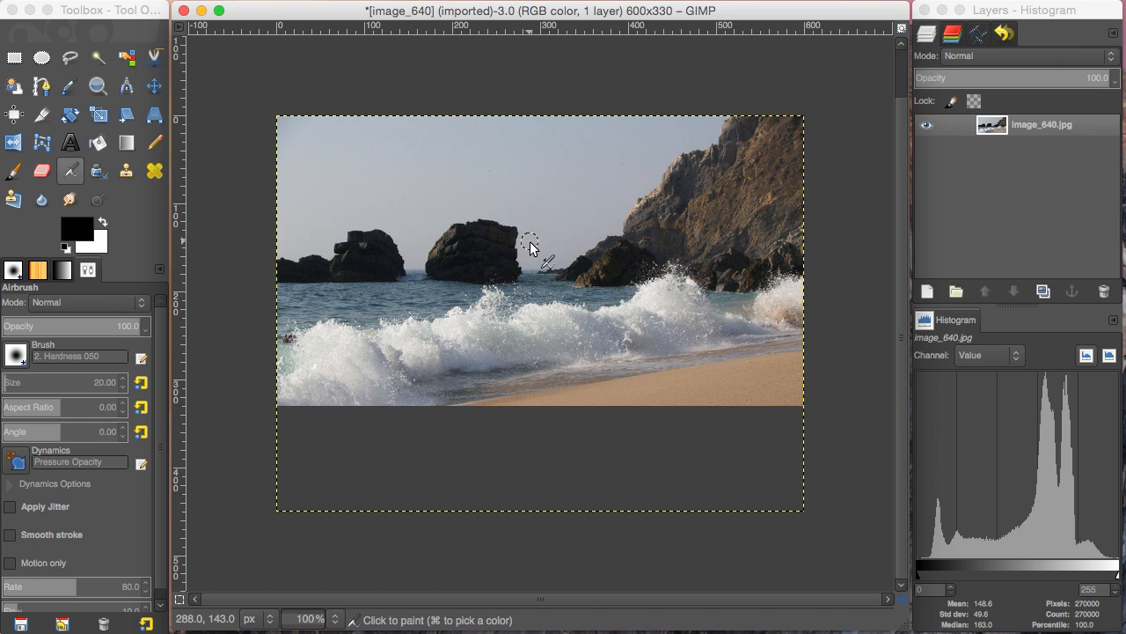
scroll(531, 248, up, 2)
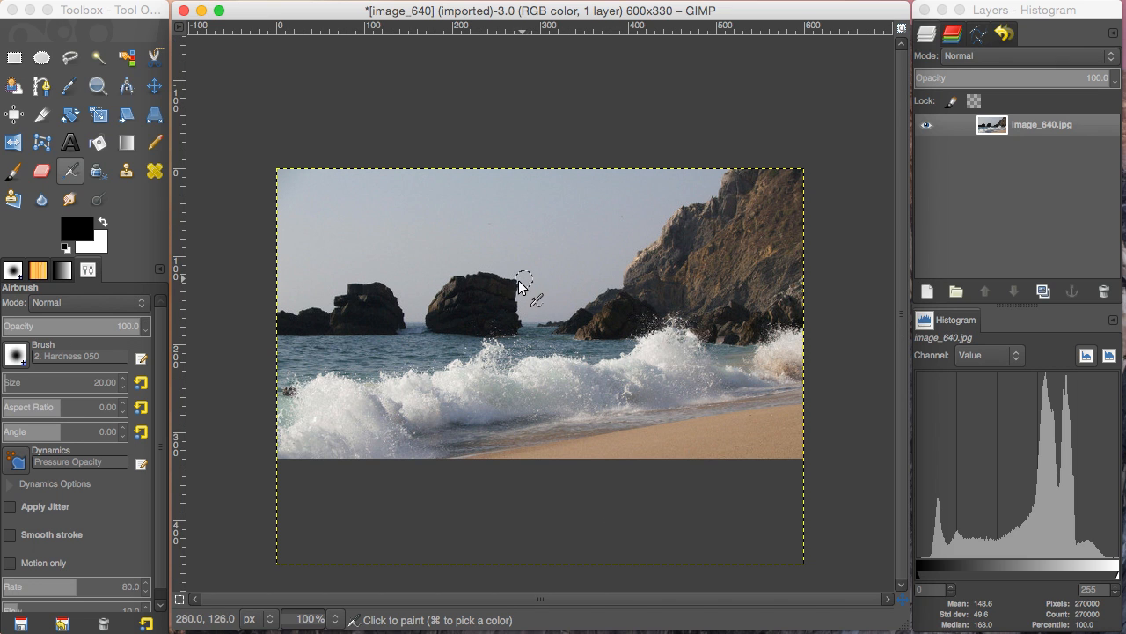
- Export the resized image as featured_image.jpg in the video folder, keeping the default JPEG quality
right_click(386, 209)
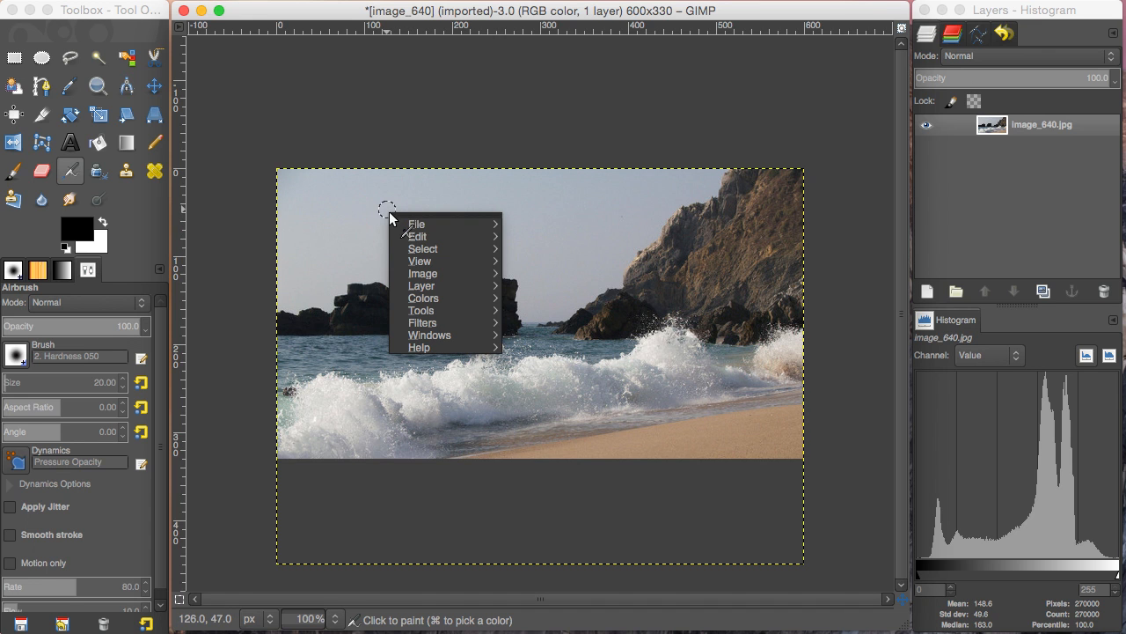
mouse_move(414, 226)
click(599, 451)
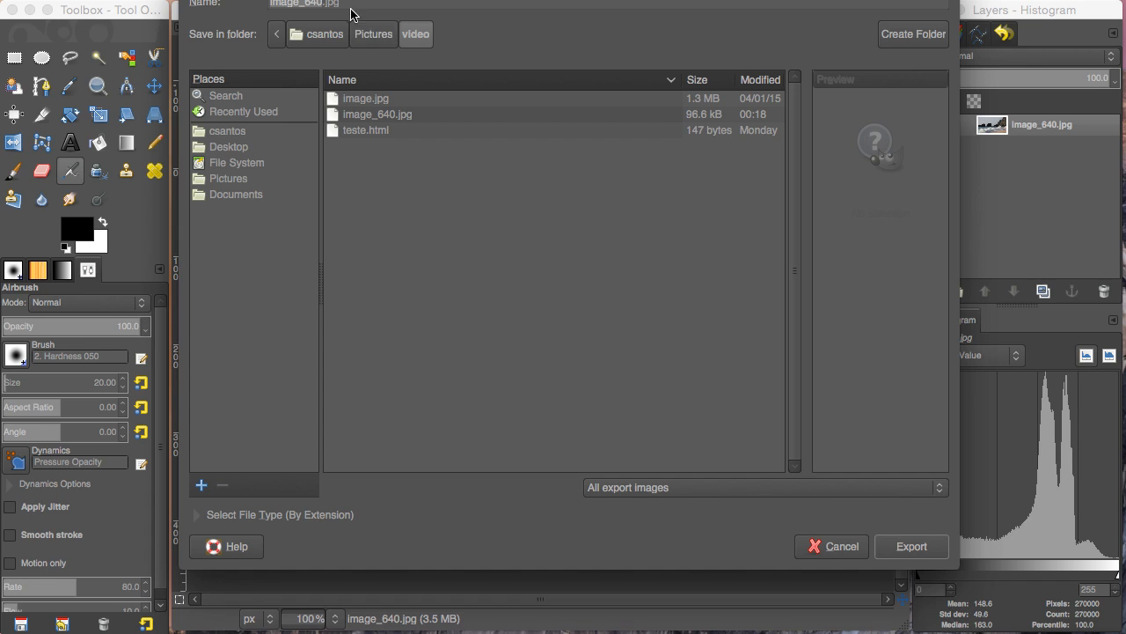
drag(366, 0, 365, 12)
click(312, 40)
click(302, 37)
key(Delete)
key(BackSpace)
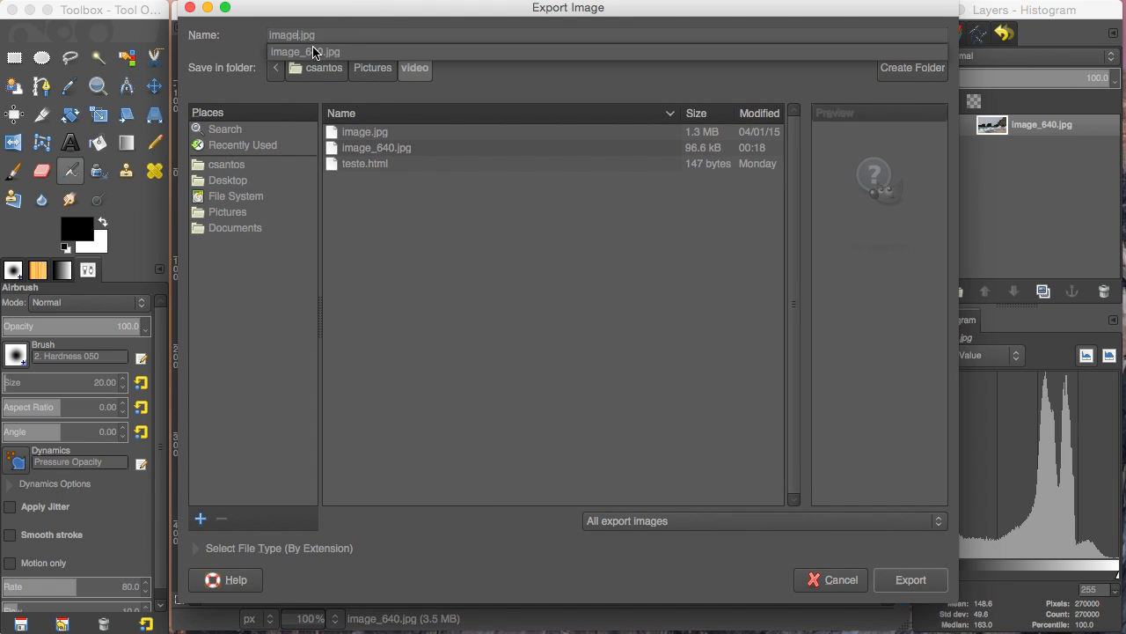
key(Left)
key(Left)
key(Left)
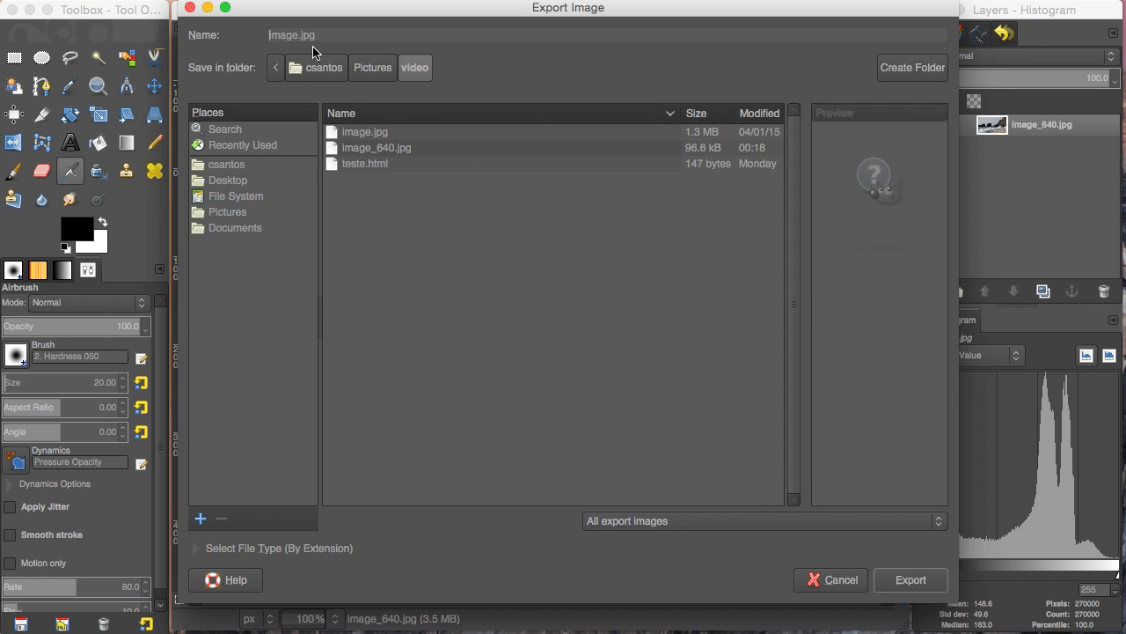
text(featured_)
key(Return)
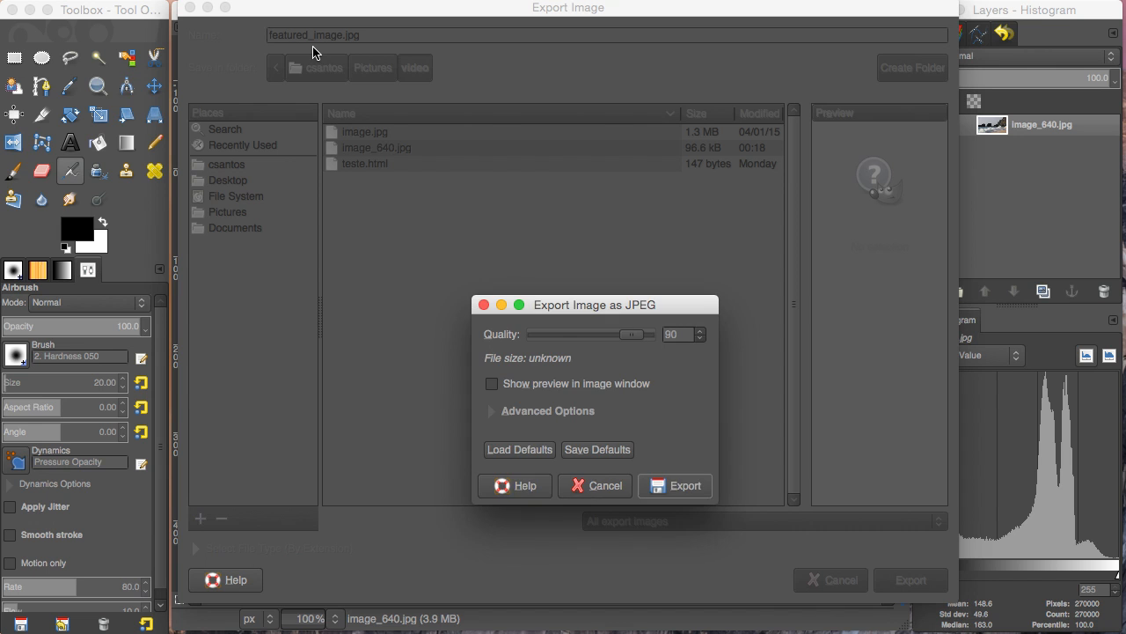
click(687, 485)
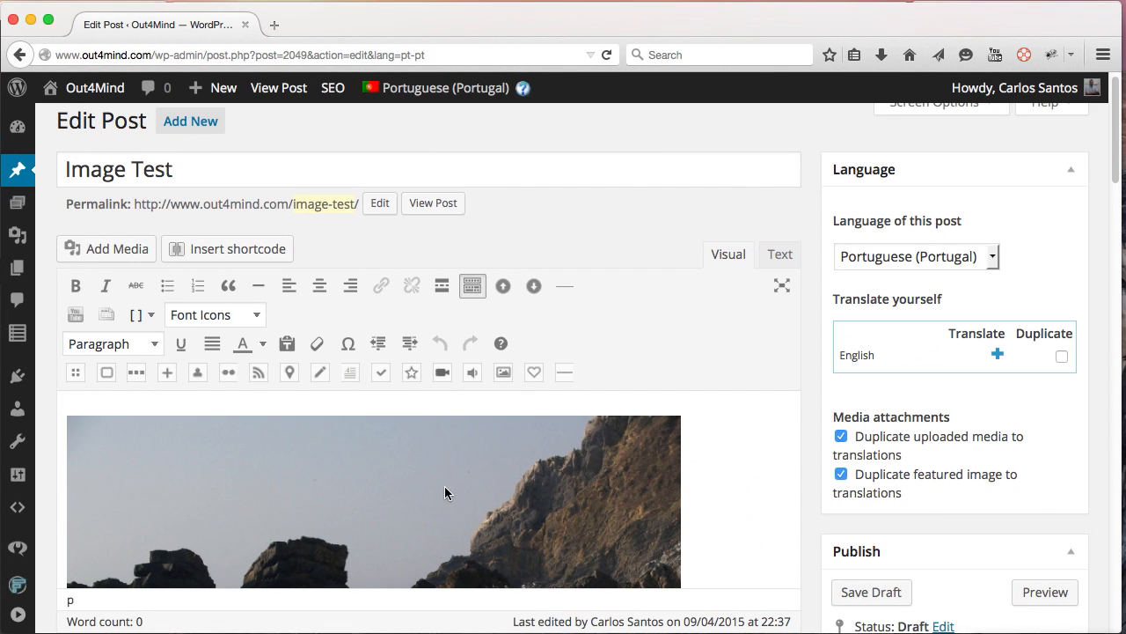
- Switch to the Image Test post in the WordPress editor, upload featured_image.jpg from the video folder and set it as the featured image
scroll(829, 491, down, 15)
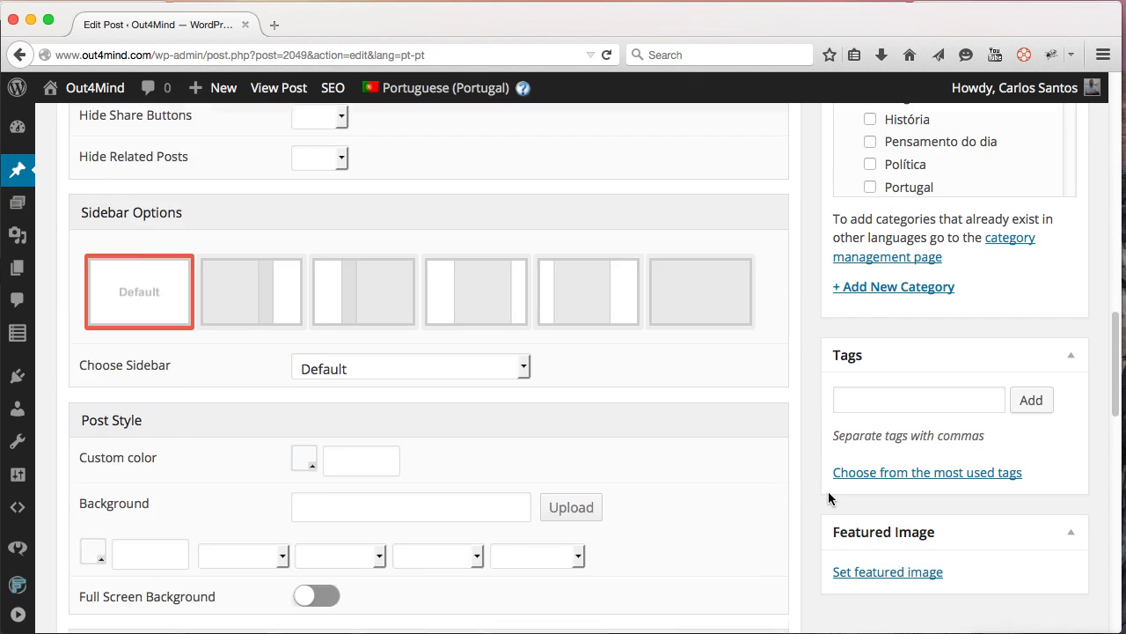
click(873, 574)
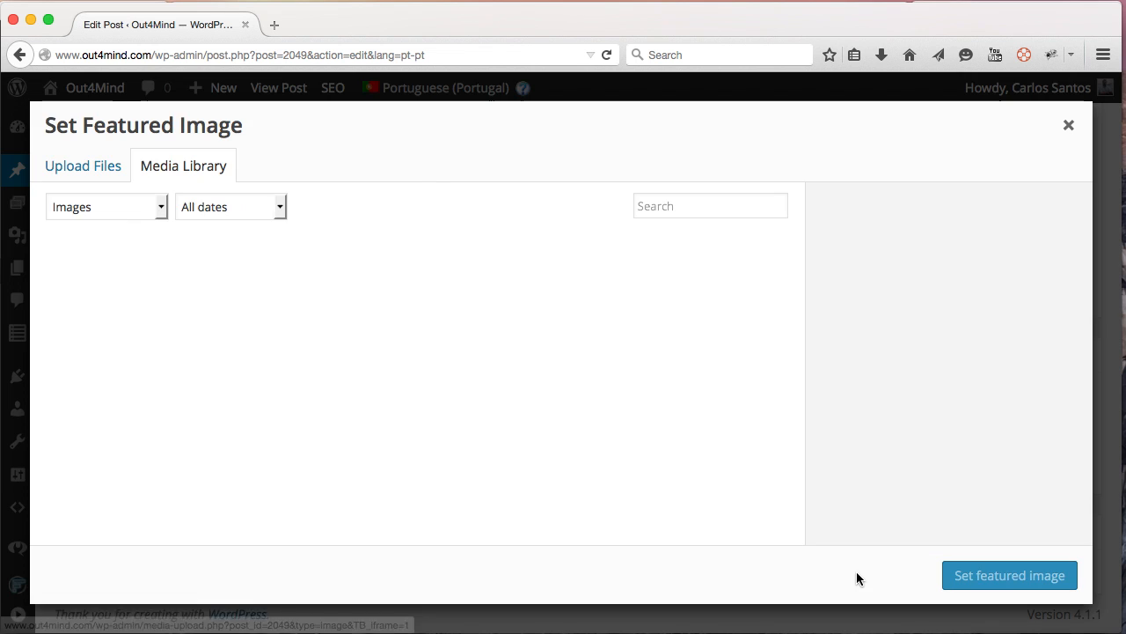
click(87, 179)
click(536, 395)
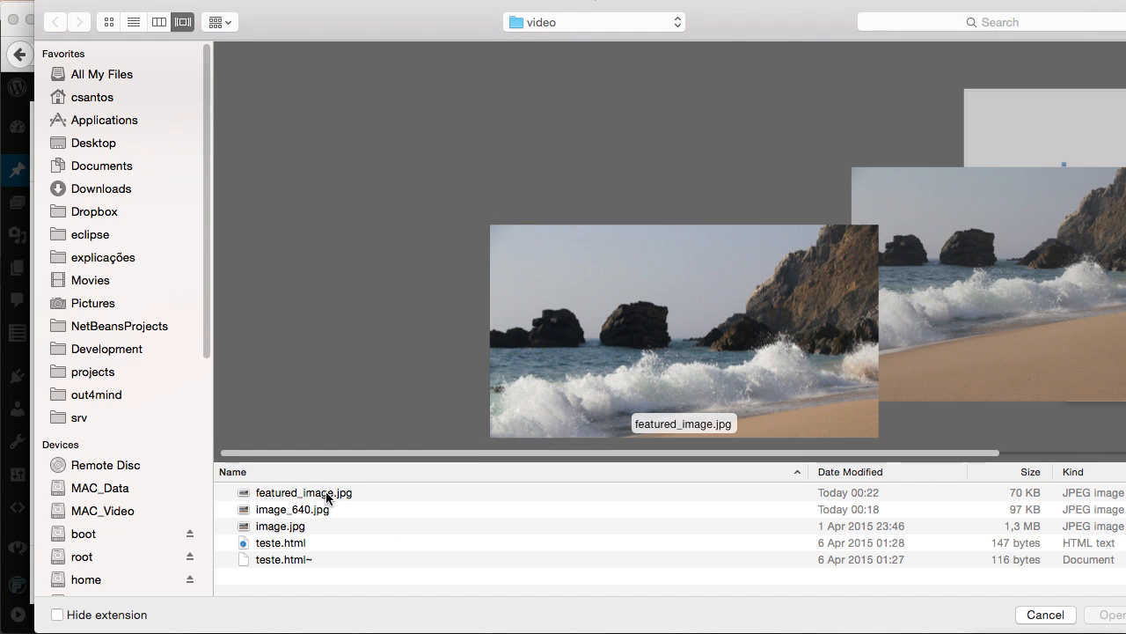
click(325, 493)
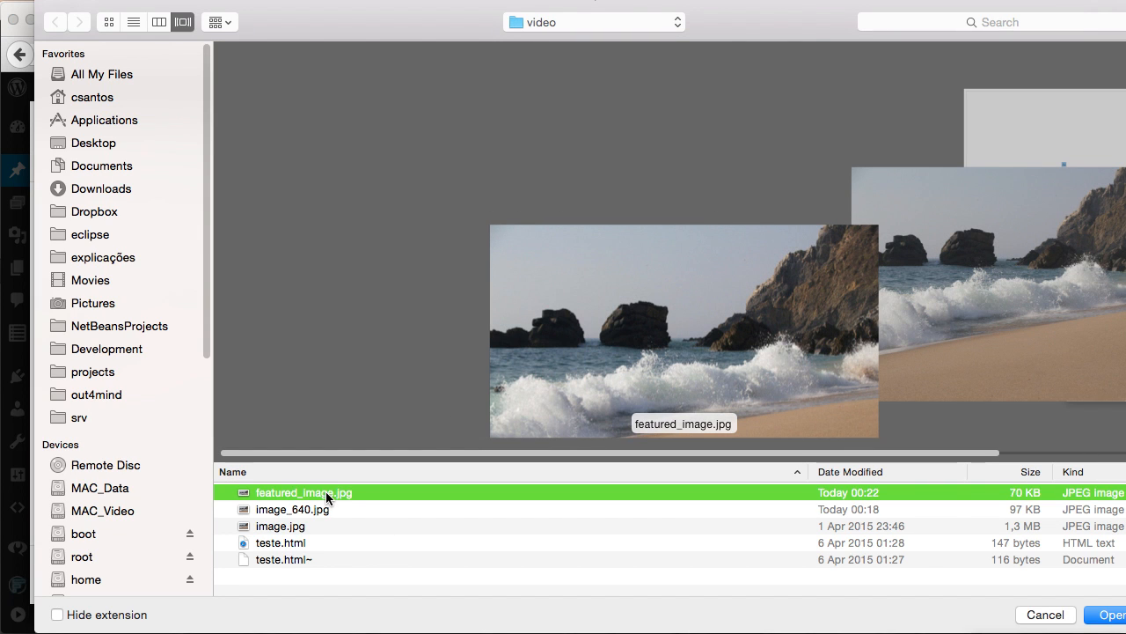
click(1102, 616)
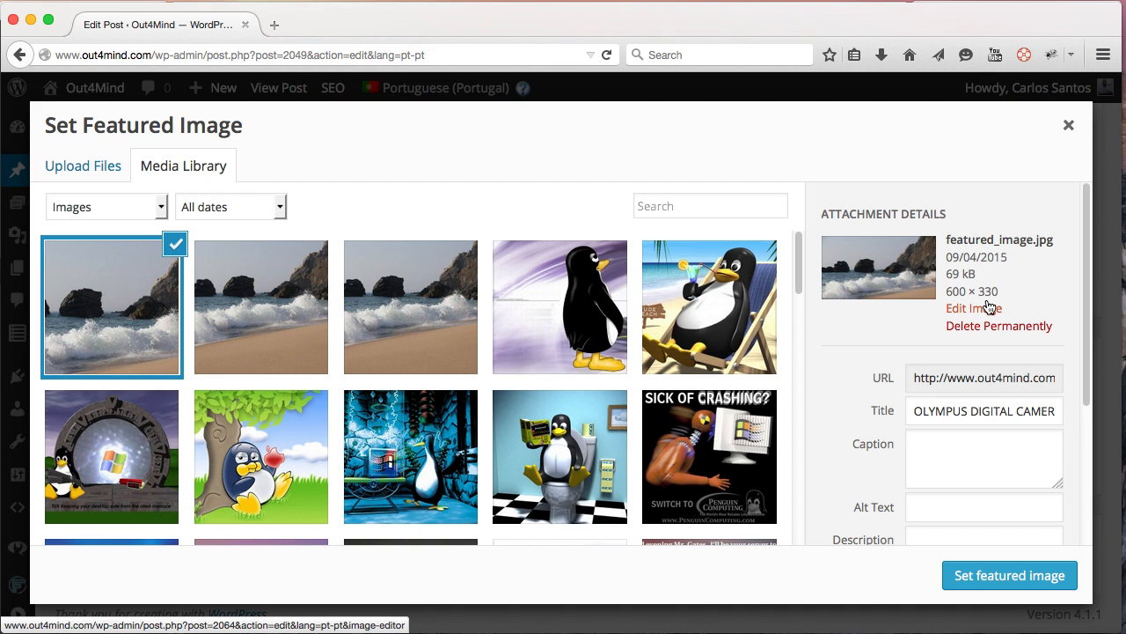
click(997, 581)
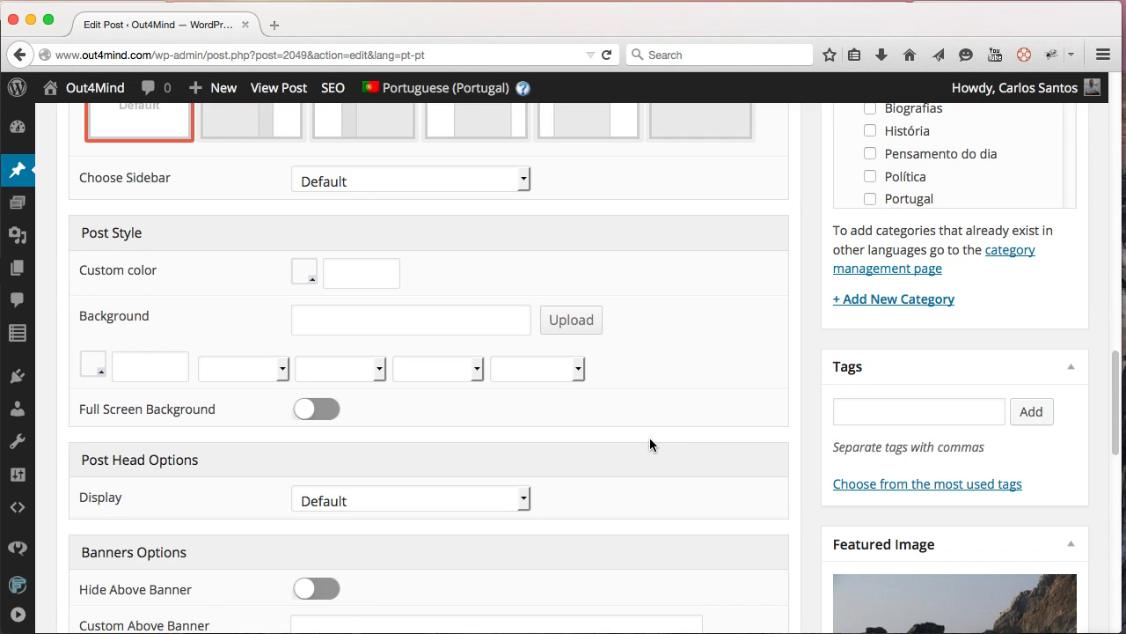
scroll(704, 471, down, 3)
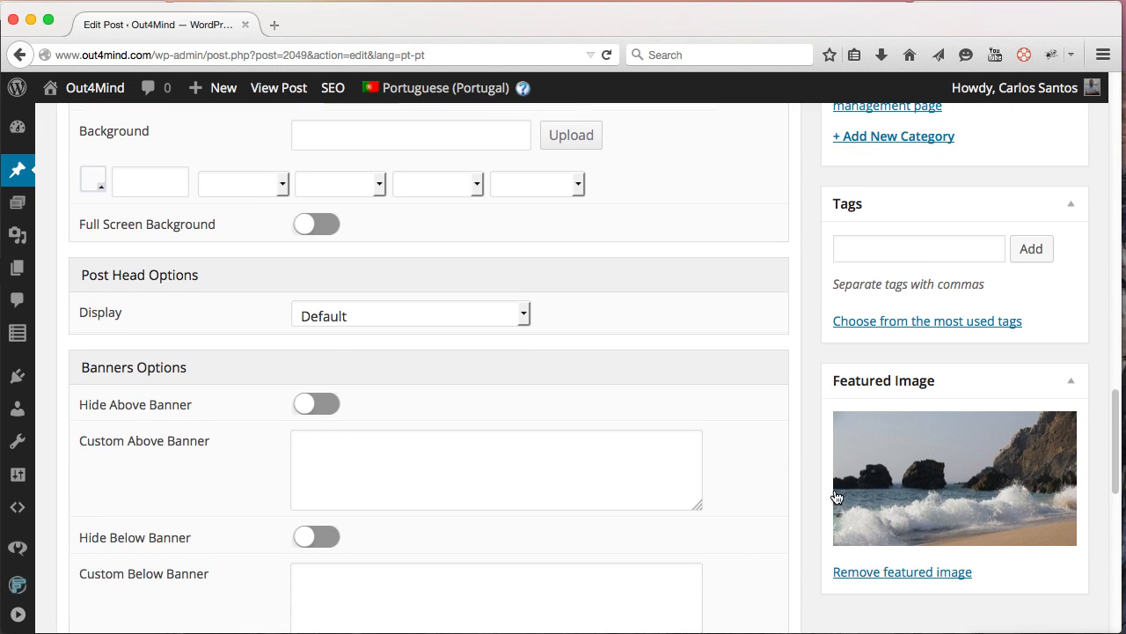
- Change the post's category from Uncategorized to Out4Mind and publish the post
scroll(795, 499, up, 3)
scroll(792, 493, up, 10)
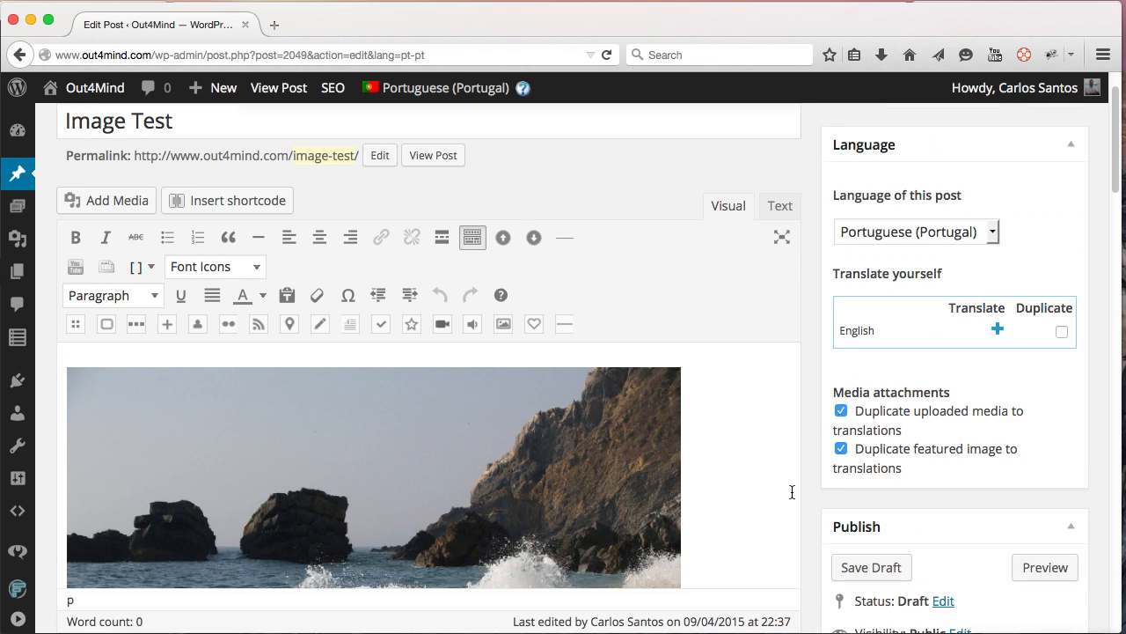
scroll(774, 493, down, 15)
scroll(770, 495, down, 8)
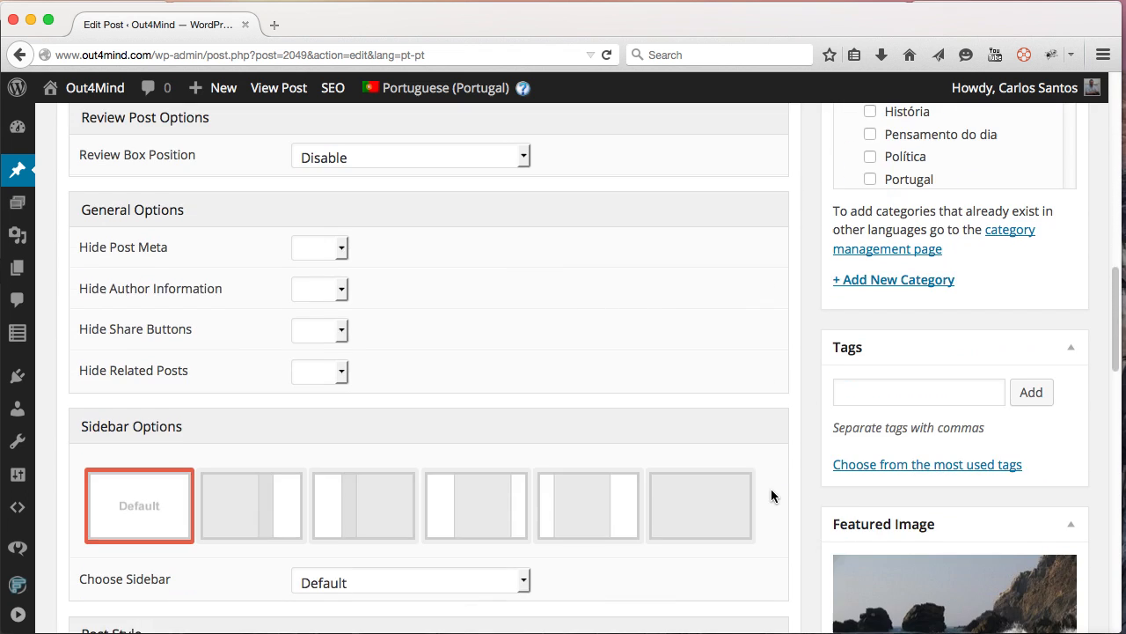
scroll(771, 496, up, 9)
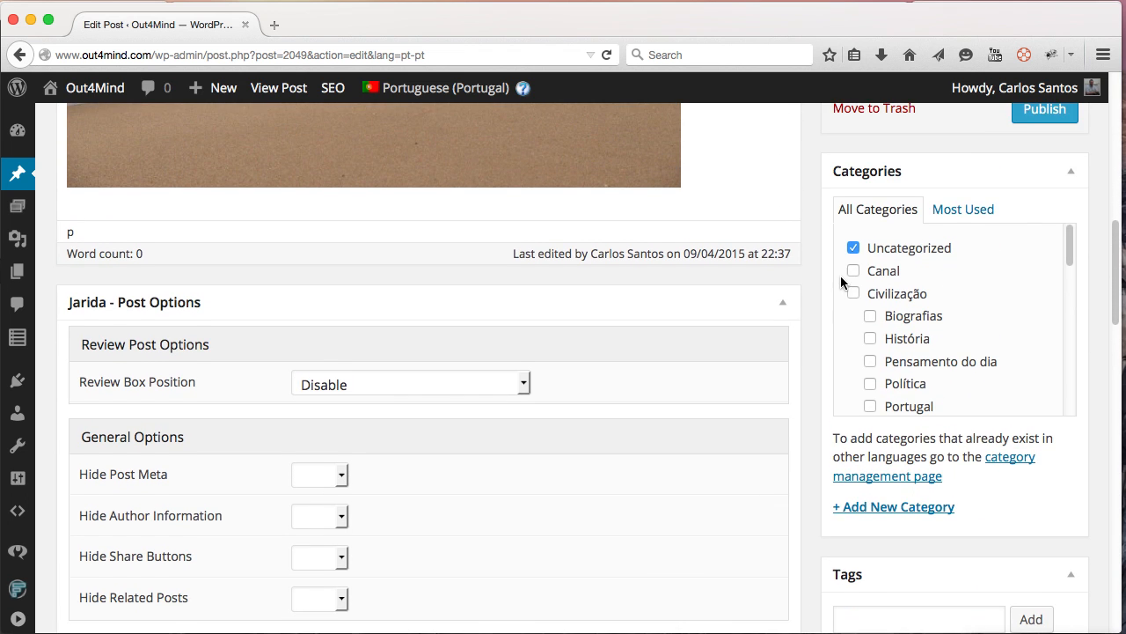
click(854, 249)
scroll(889, 292, down, 6)
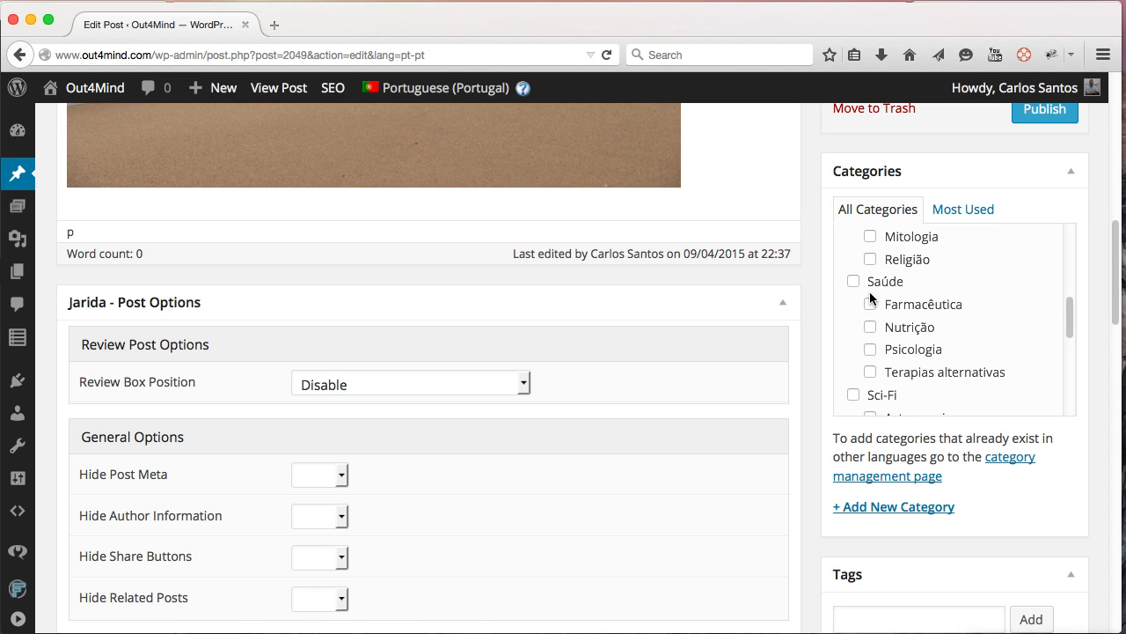
scroll(871, 297, up, 4)
click(854, 366)
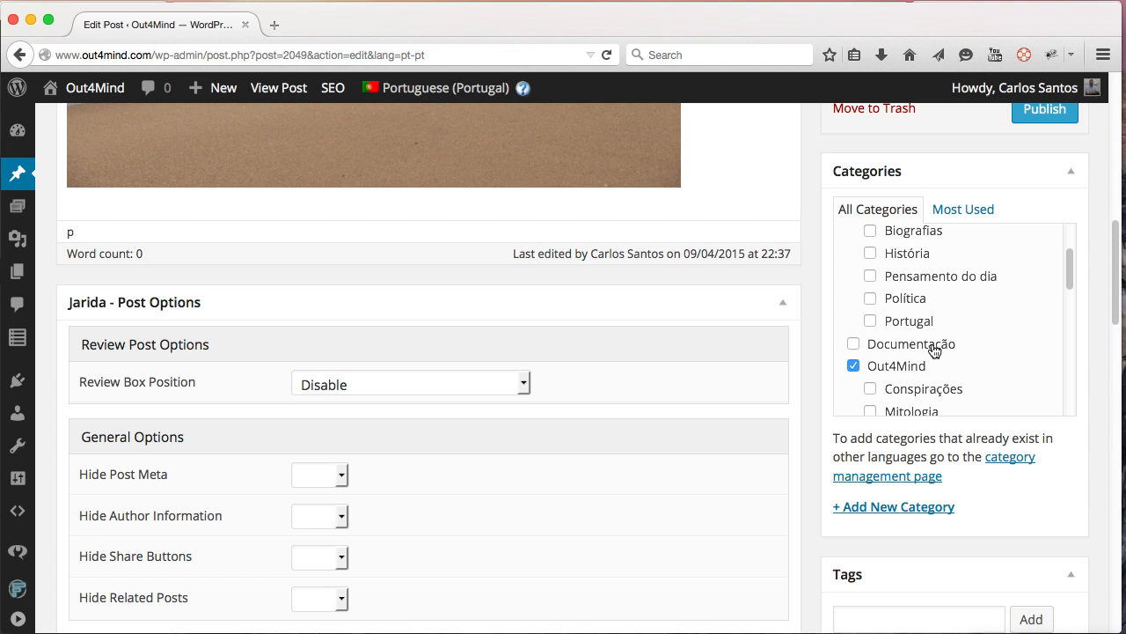
scroll(933, 350, up, 8)
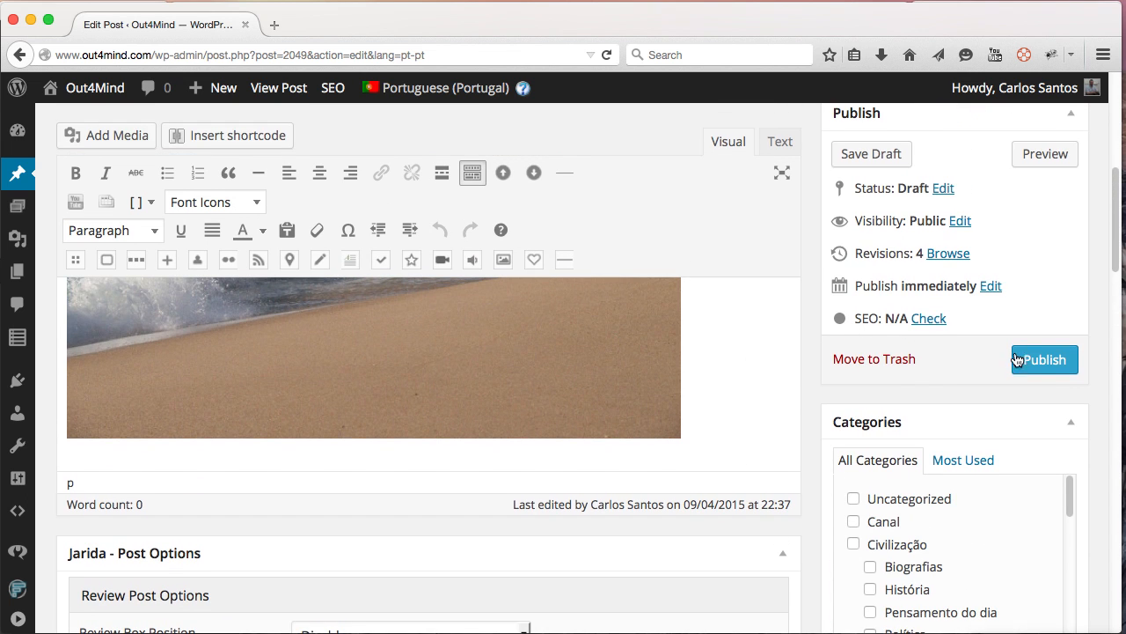
click(1026, 361)
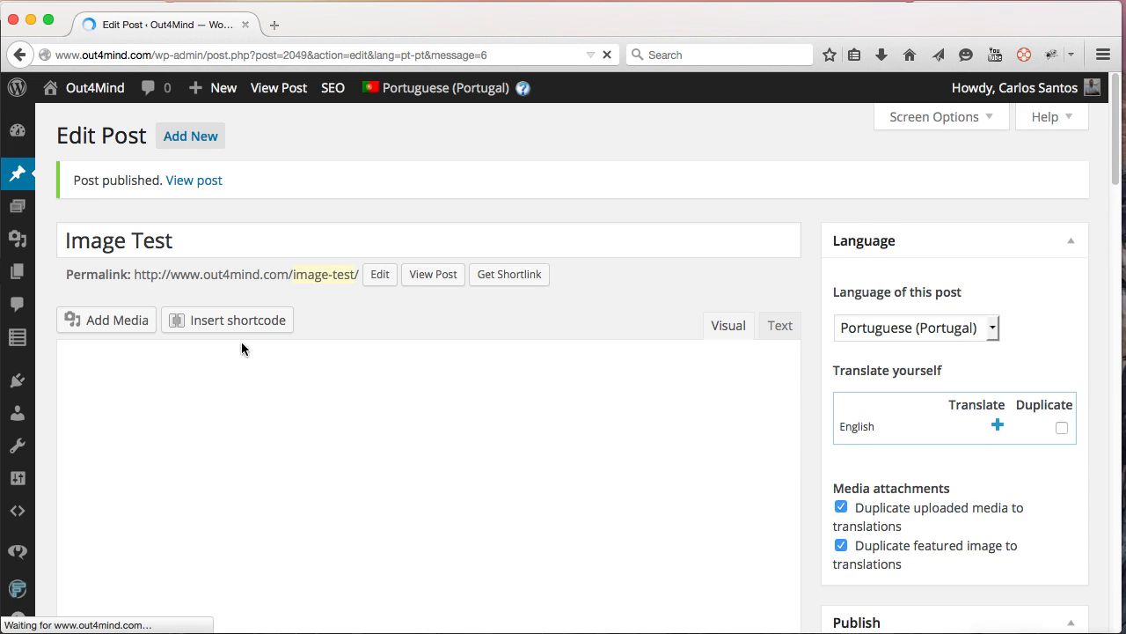
- Visit the live site, preview the recent posts under Out4Mind and open that category's page
mouse_move(88, 88)
click(78, 126)
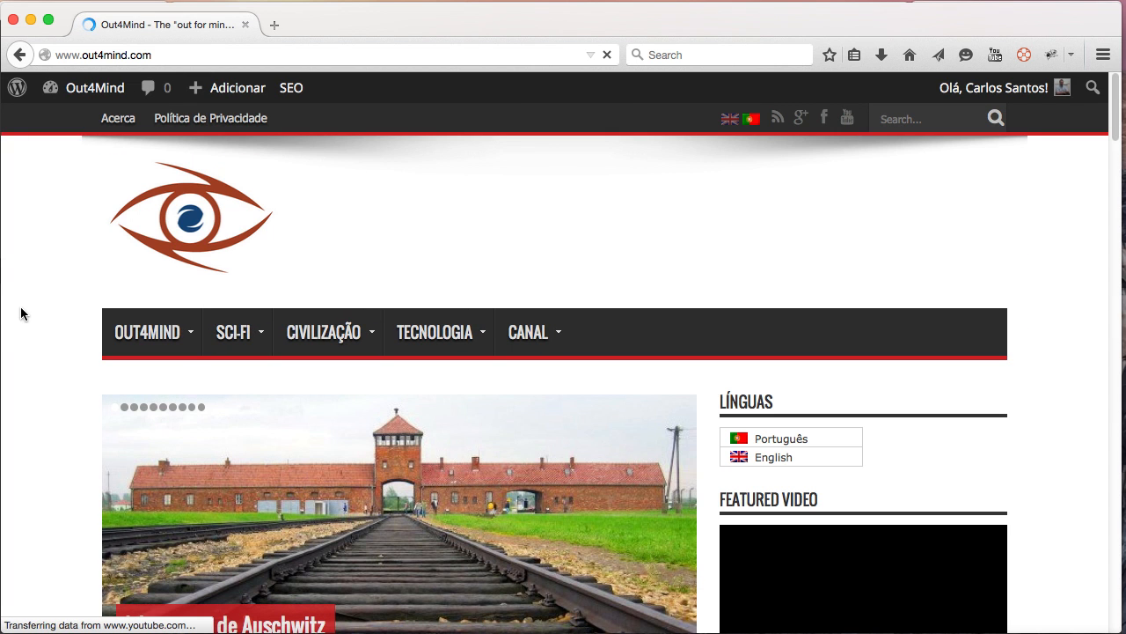
mouse_move(154, 357)
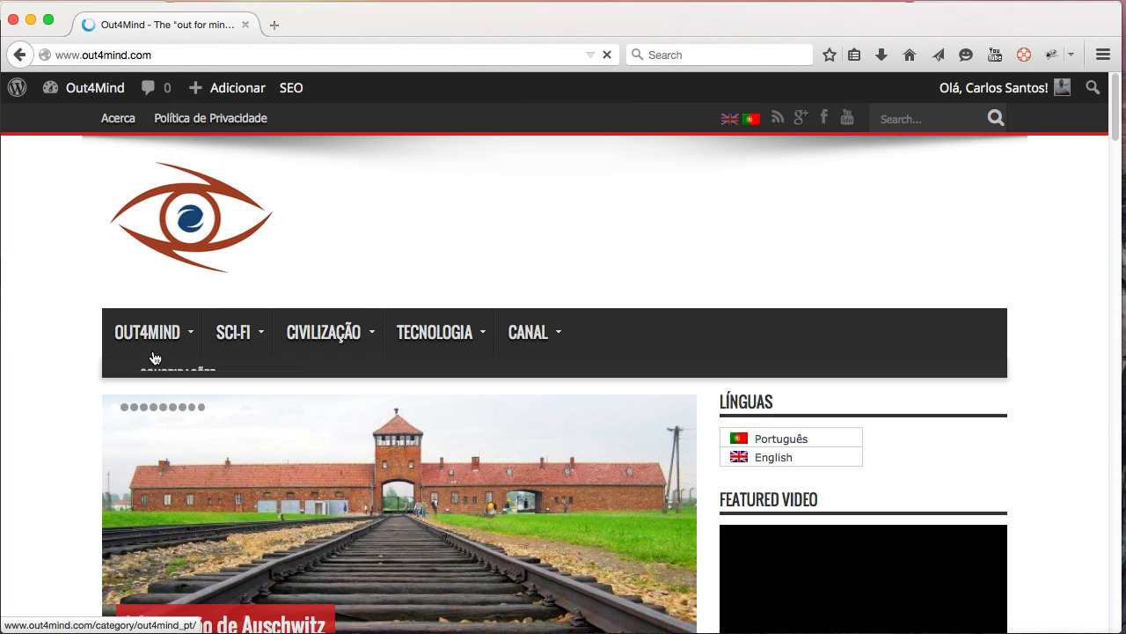
scroll(167, 366, down, 1)
mouse_move(150, 282)
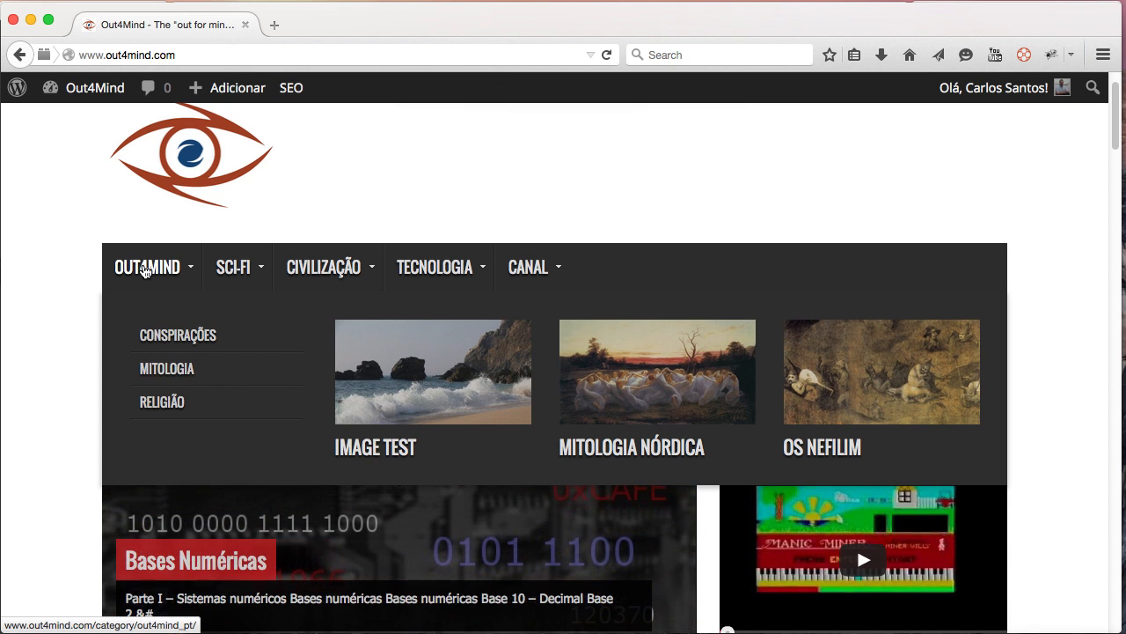
click(147, 269)
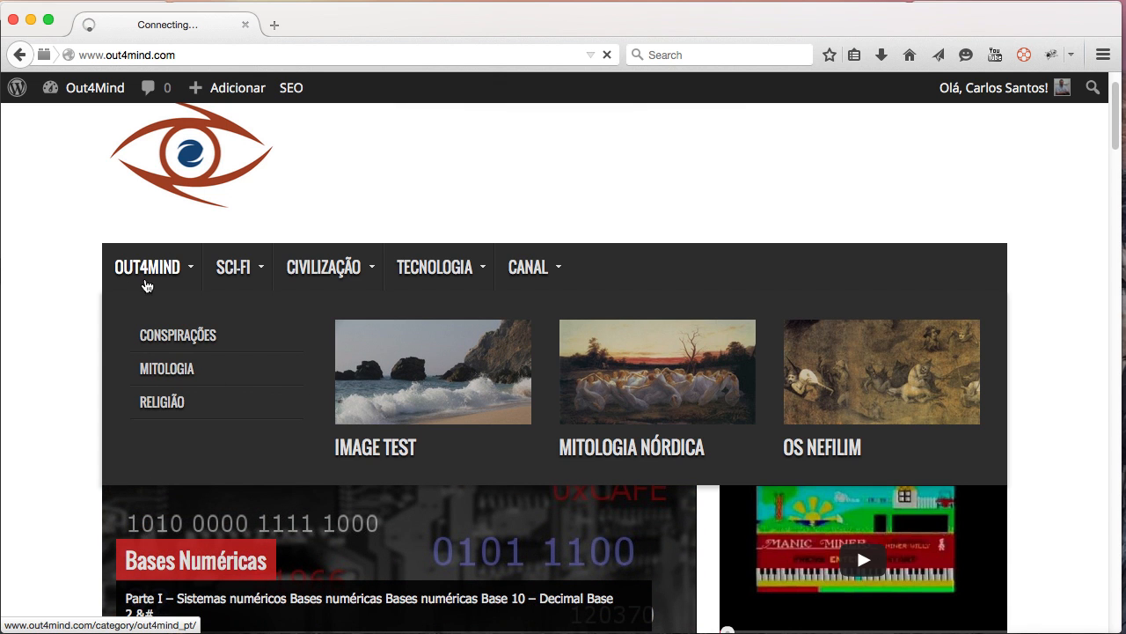
- Examine the Image Test thumbnail in the category listing and open the post to examine the image in its body
scroll(84, 365, down, 2)
scroll(90, 374, down, 4)
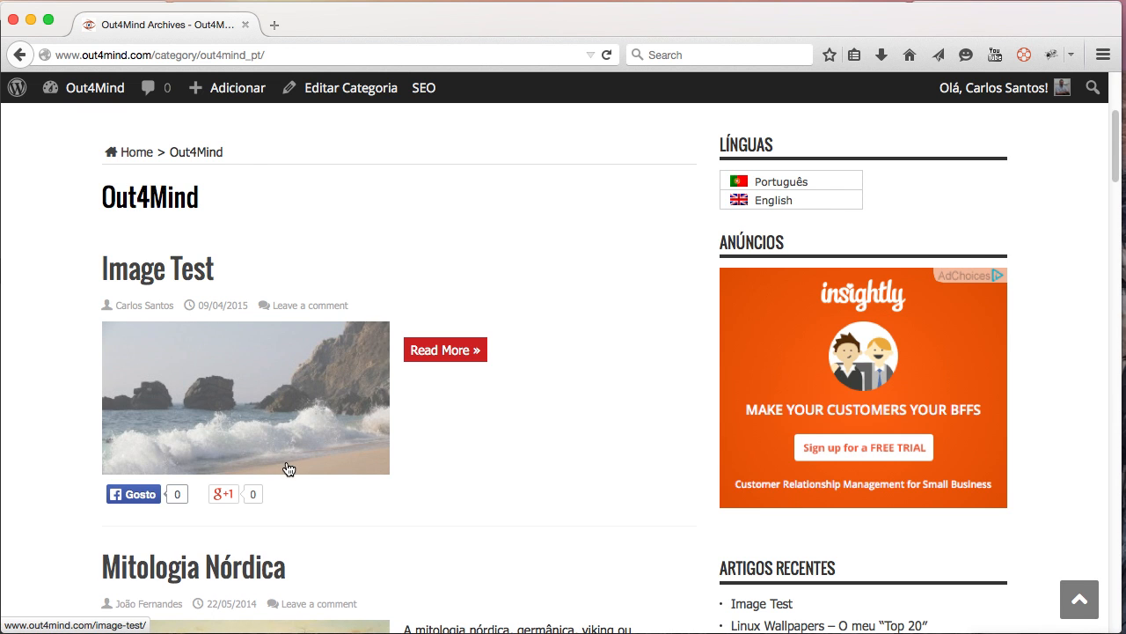
scroll(285, 460, down, 3)
scroll(286, 460, up, 5)
scroll(284, 462, up, 4)
scroll(214, 493, down, 5)
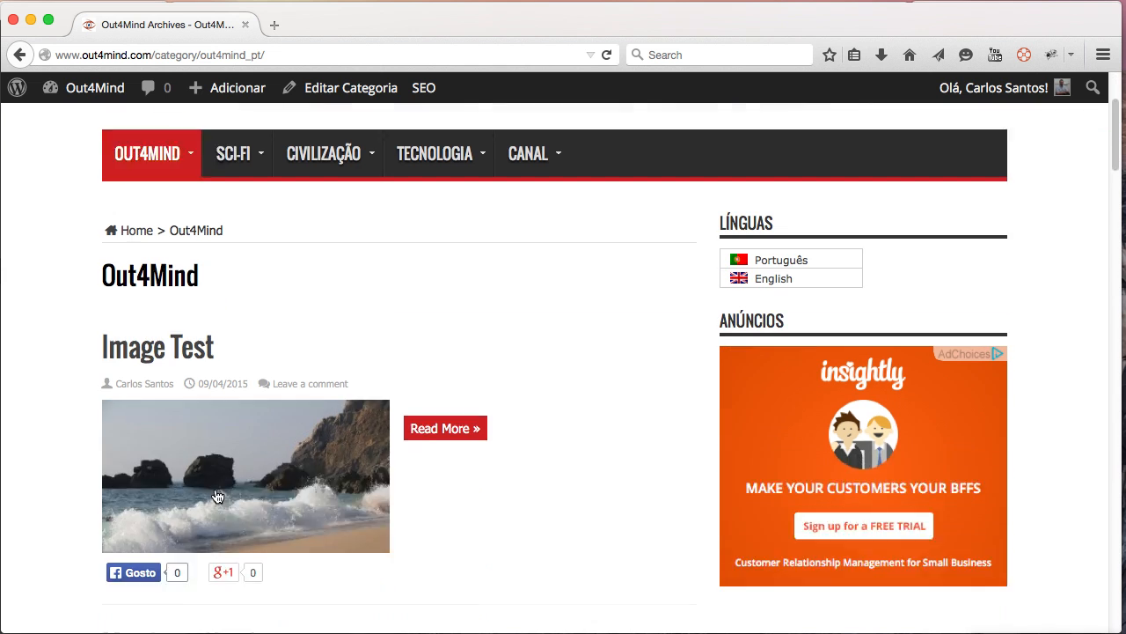
click(177, 418)
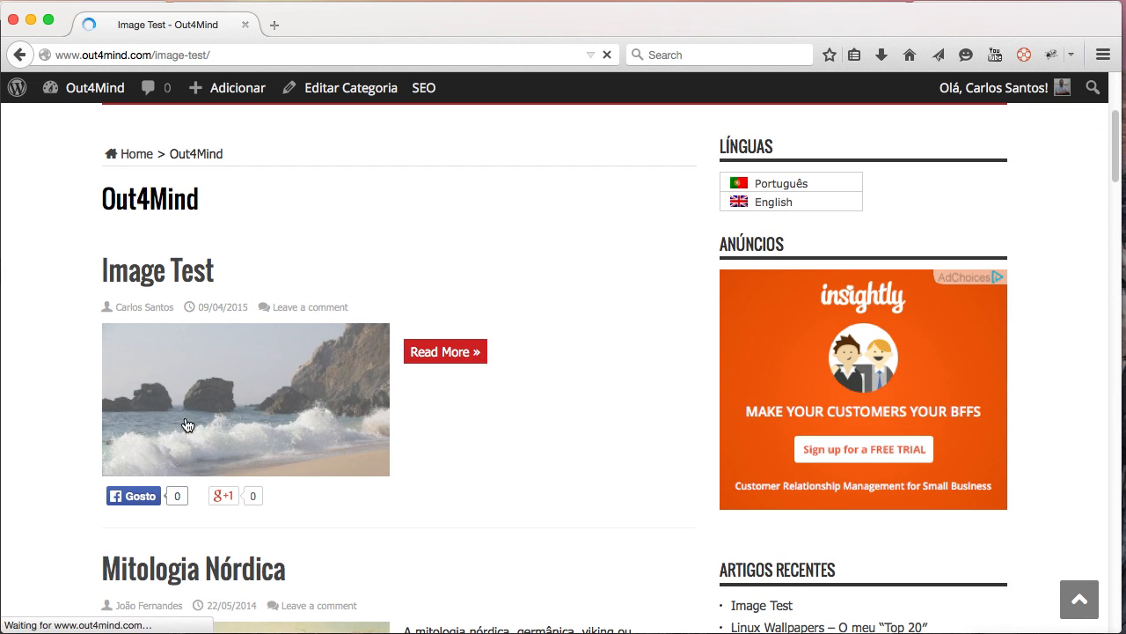
scroll(385, 446, down, 2)
scroll(384, 452, down, 3)
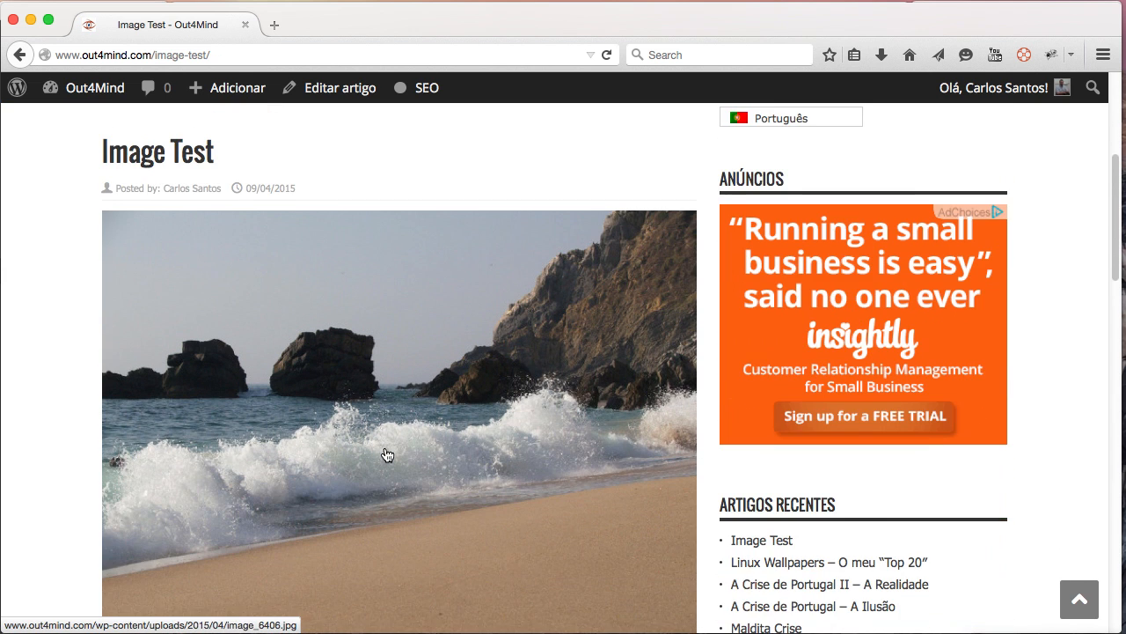
scroll(384, 440, up, 5)
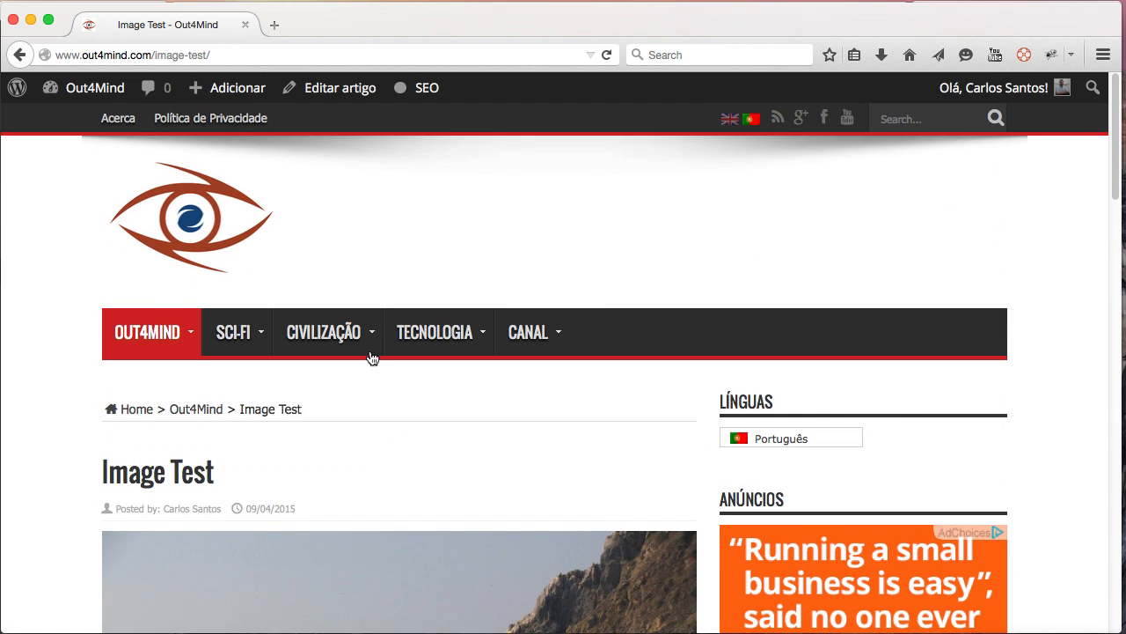
- Open the Image Test post for editing and examine the image in its content
click(332, 99)
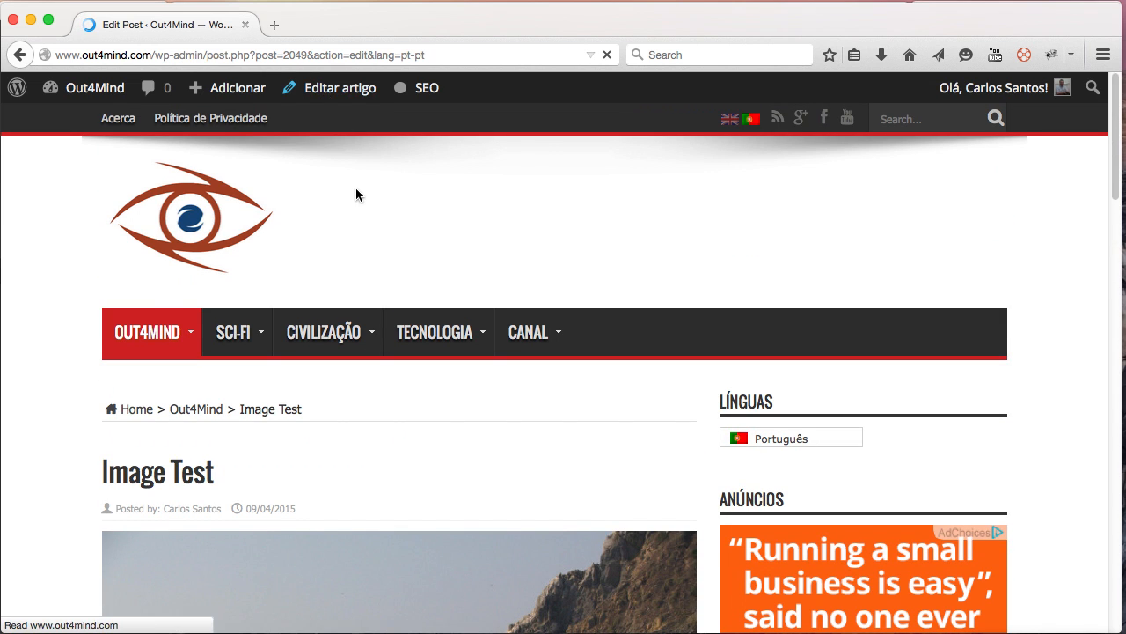
scroll(423, 433, down, 10)
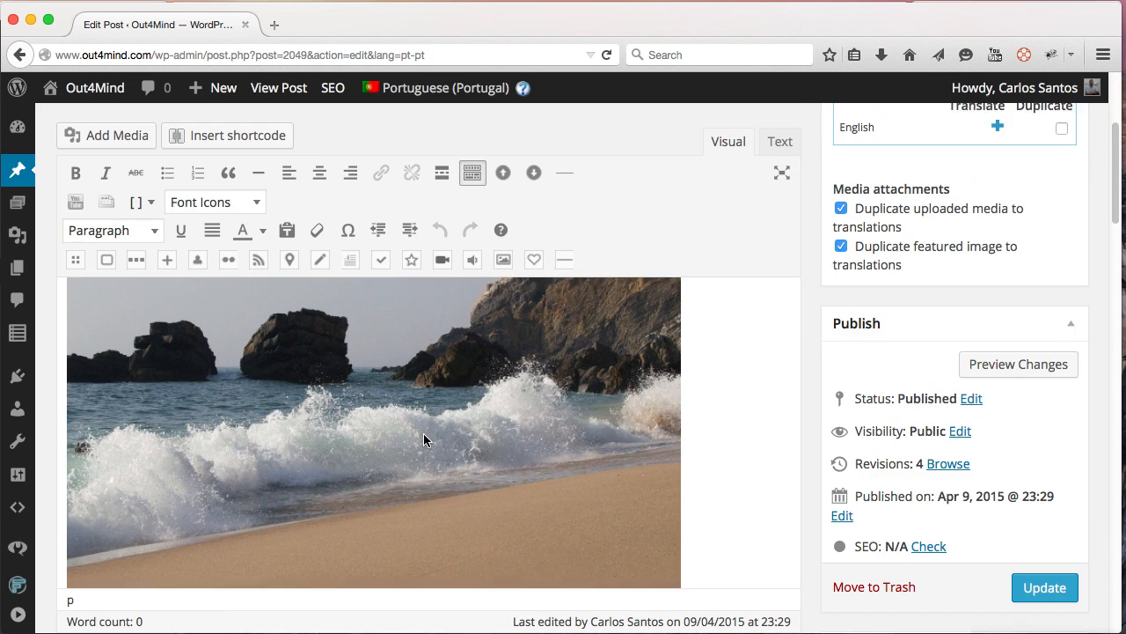
scroll(424, 434, up, 10)
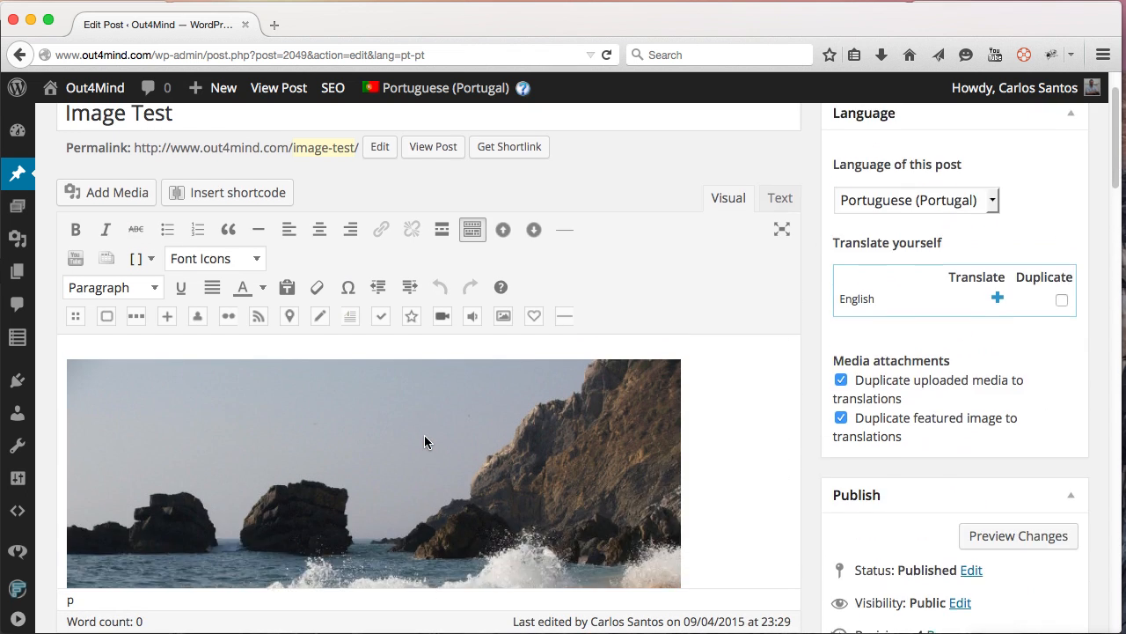
scroll(616, 476, down, 3)
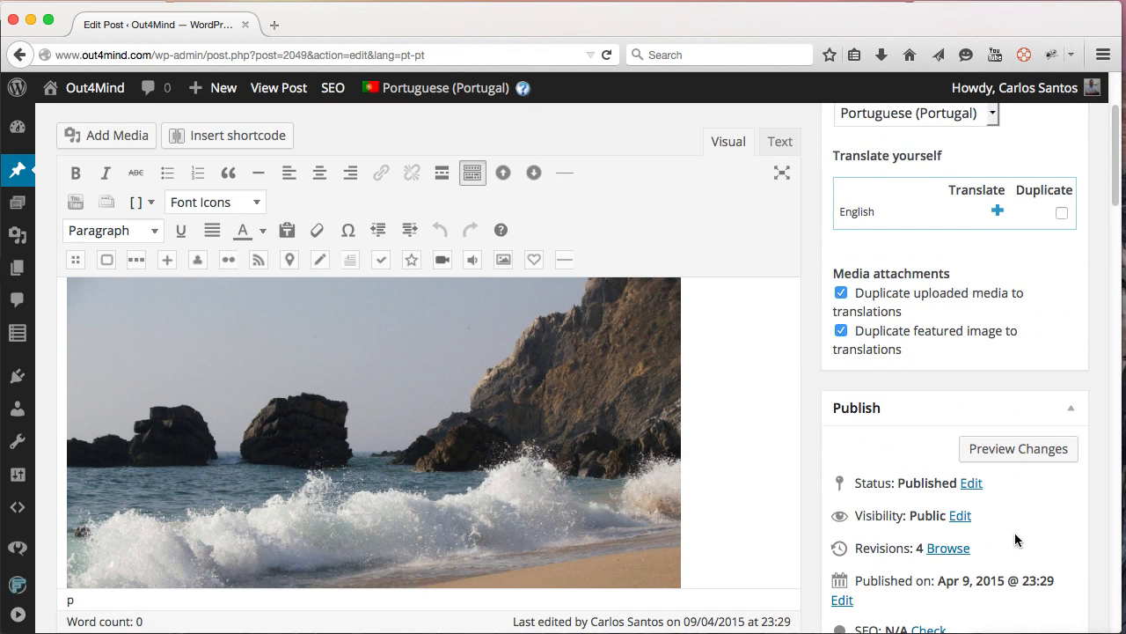
- Set the Image Test post's status to Draft and update the post
scroll(991, 523, down, 1)
click(967, 507)
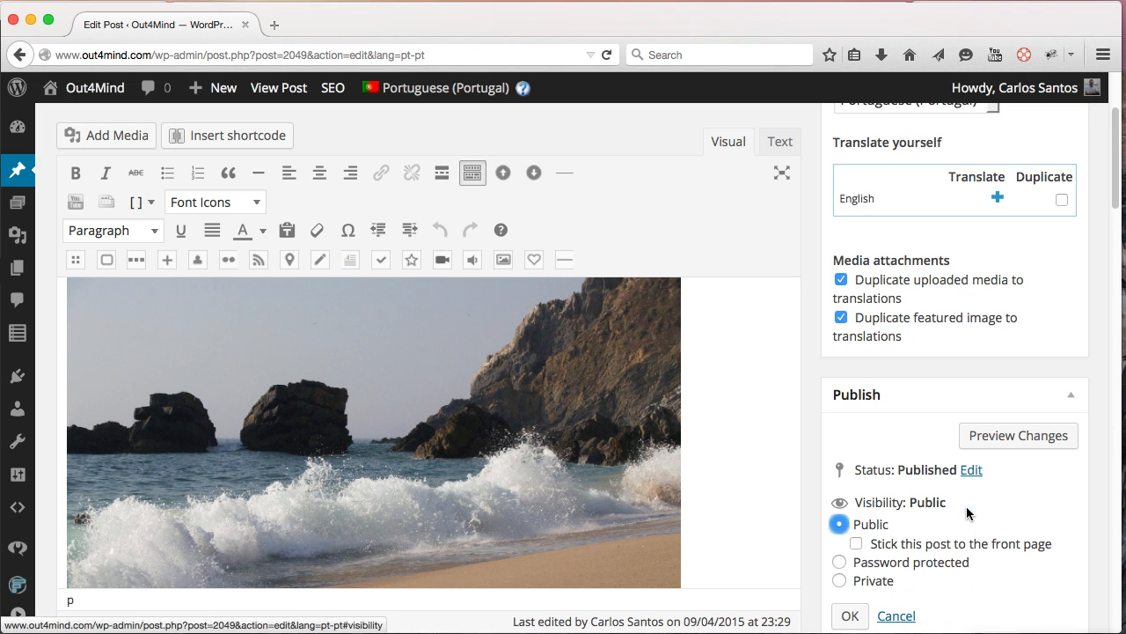
click(969, 470)
click(922, 498)
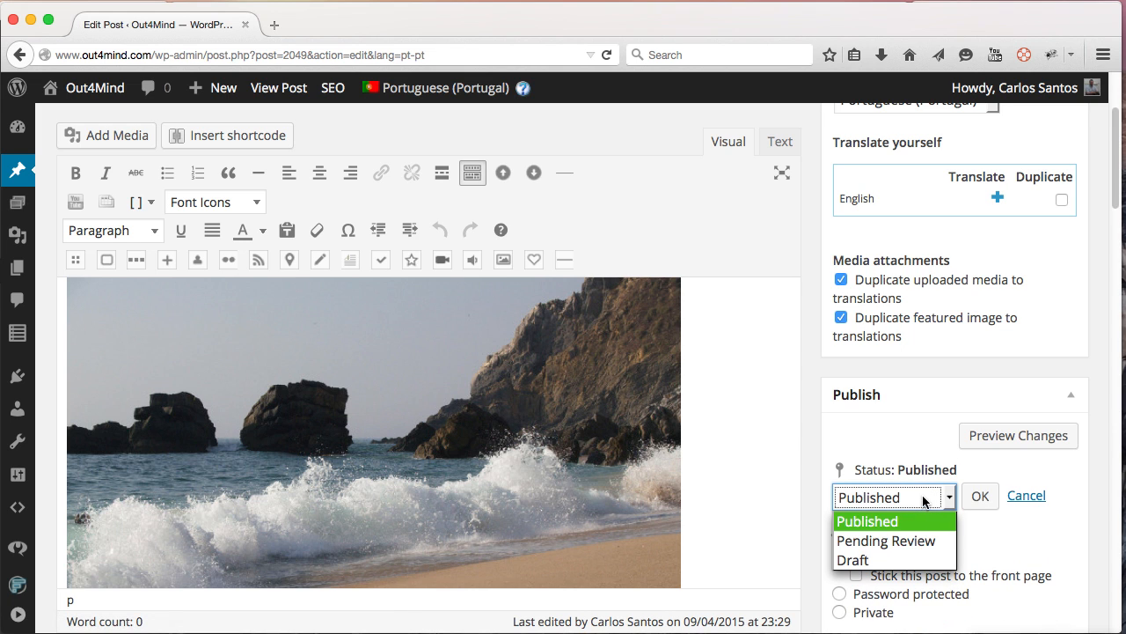
click(901, 562)
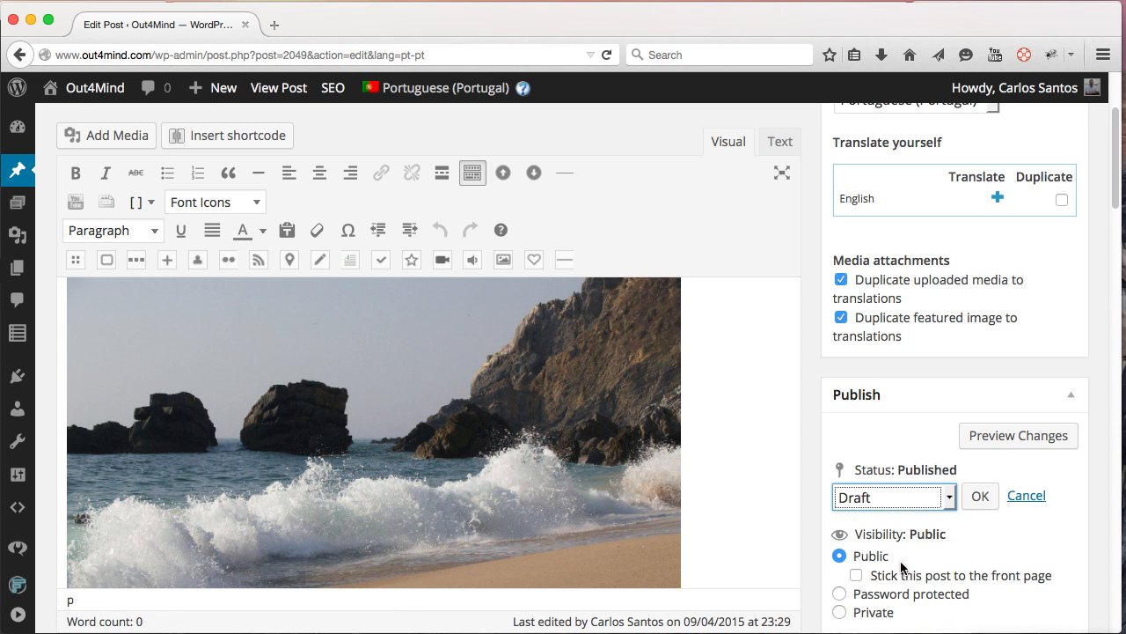
click(980, 495)
scroll(1004, 546, down, 4)
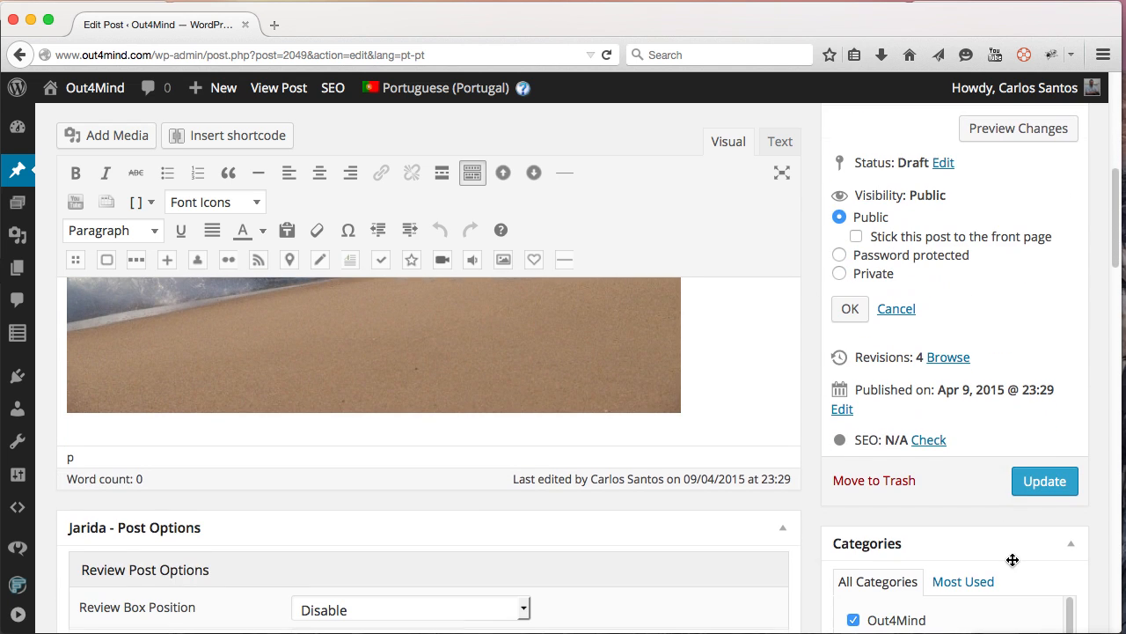
click(1041, 481)
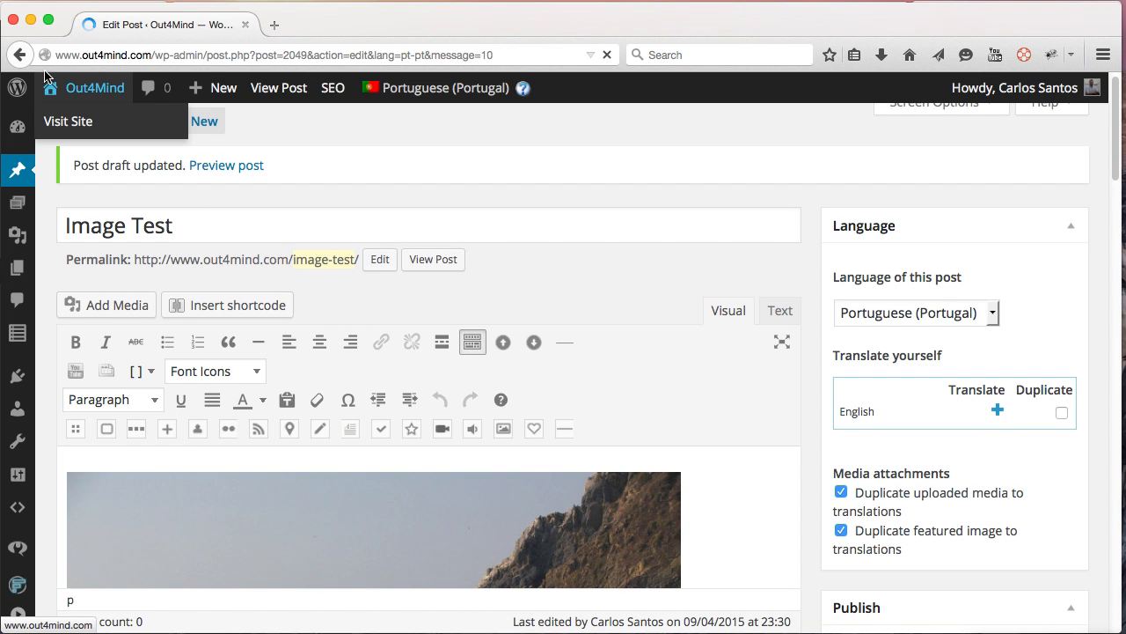
- Switch to the image_640 picture in GIMP and undo its last canvas resize
click(31, 20)
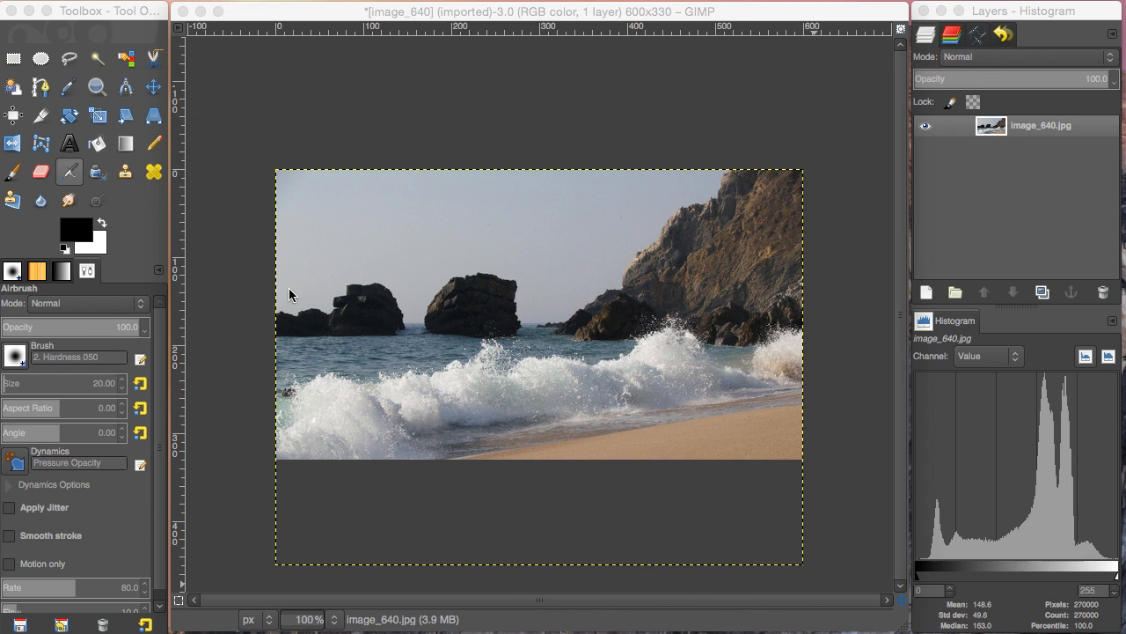
click(388, 316)
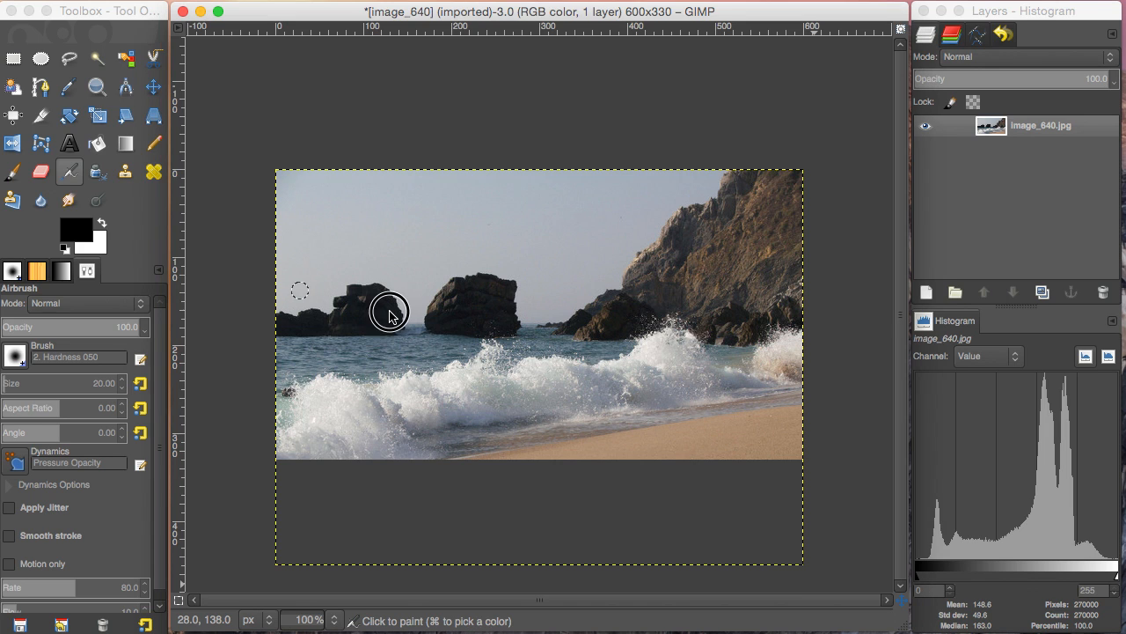
key(super+z)
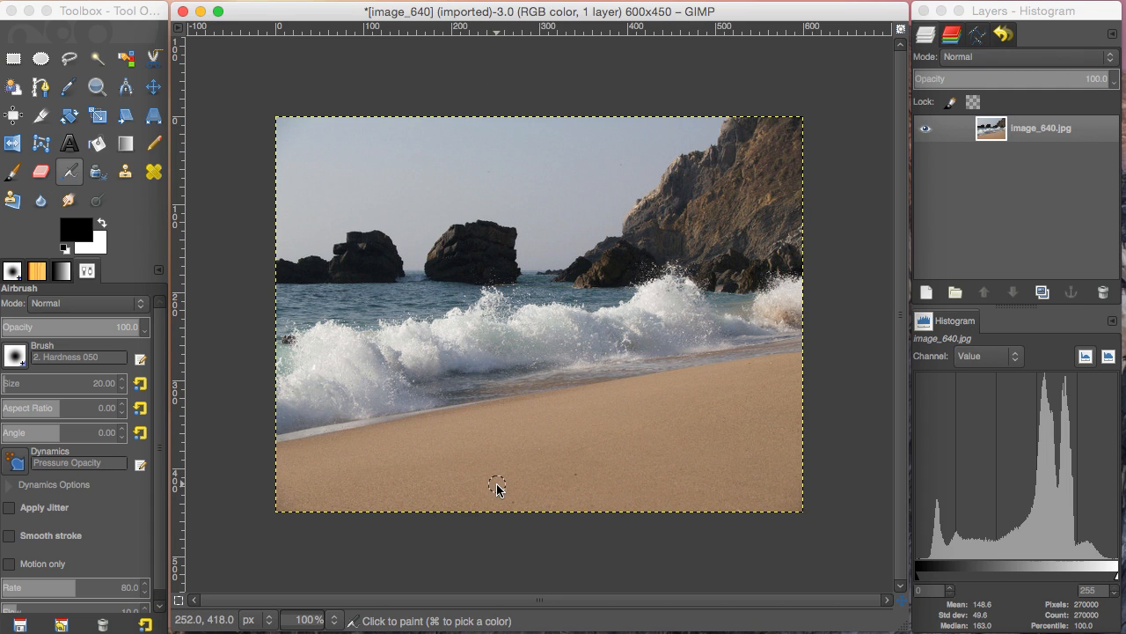
- Resize the canvas to 300 × 450 px, with the picture shifted horizontally by about -81 px
right_click(384, 278)
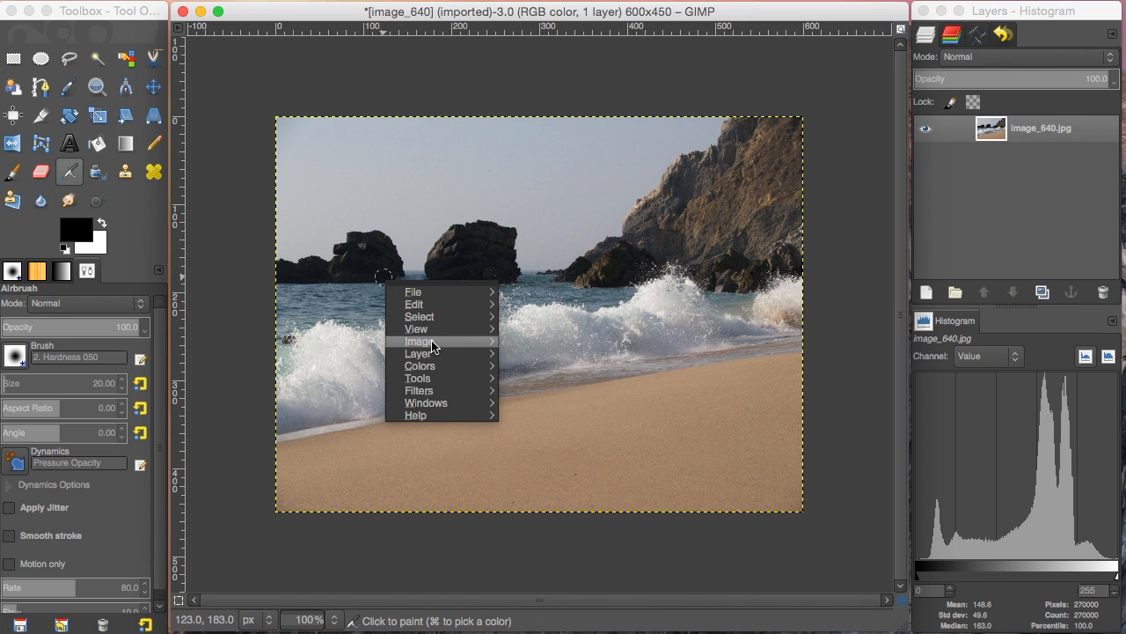
mouse_move(432, 343)
click(568, 407)
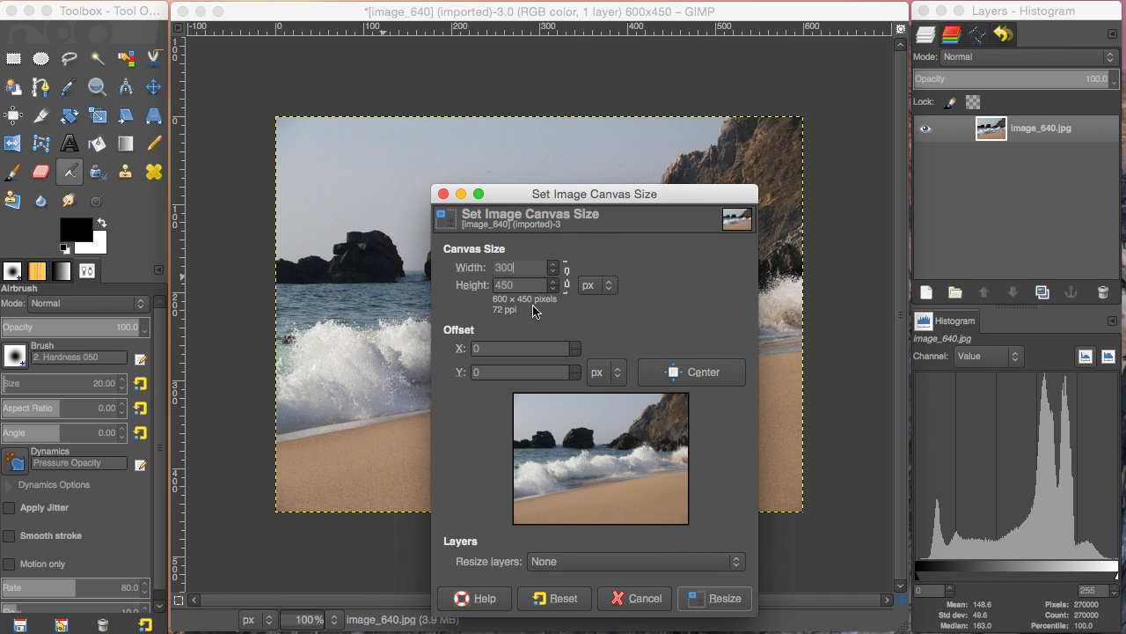
drag(573, 192, 558, 152)
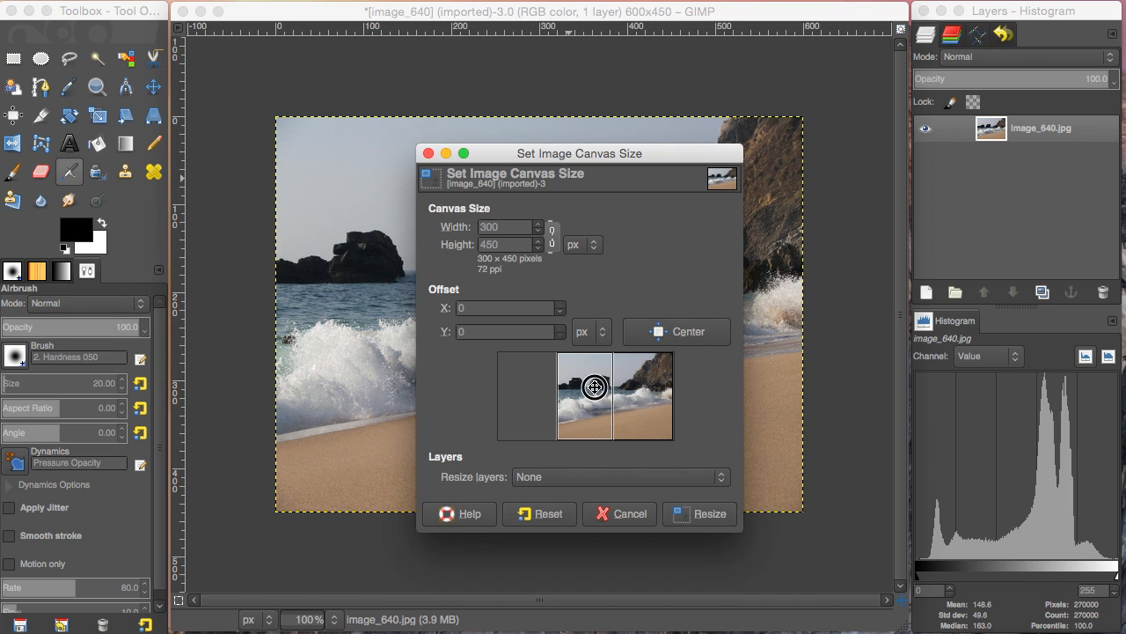
mouse_move(591, 390)
mouse_down()
mouse_move(564, 391)
mouse_move(578, 393)
mouse_up()
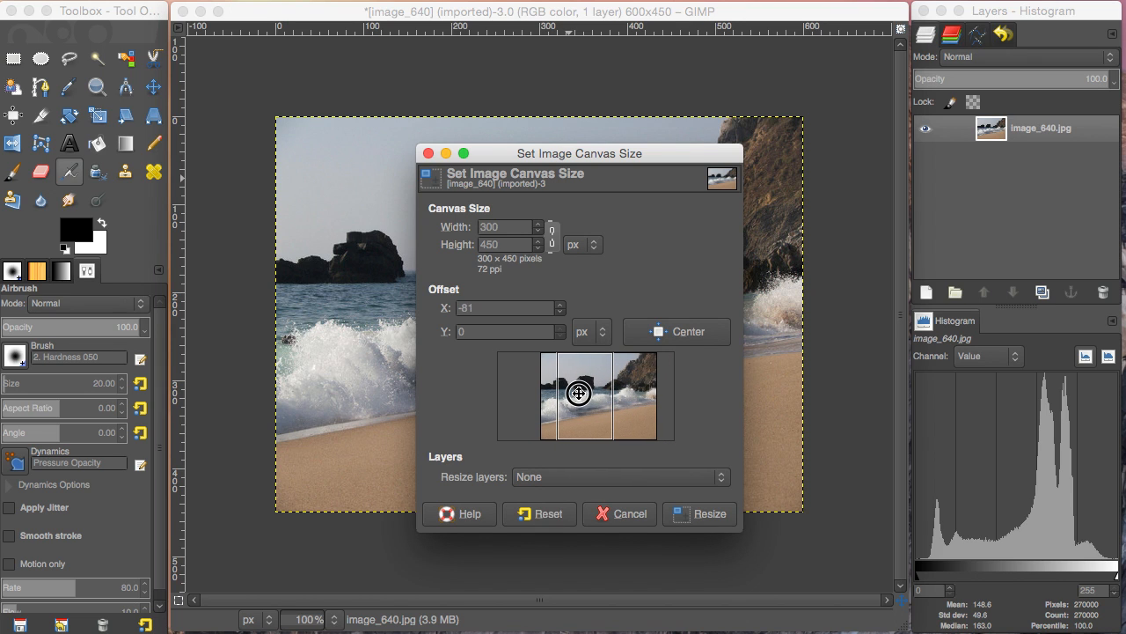
click(700, 513)
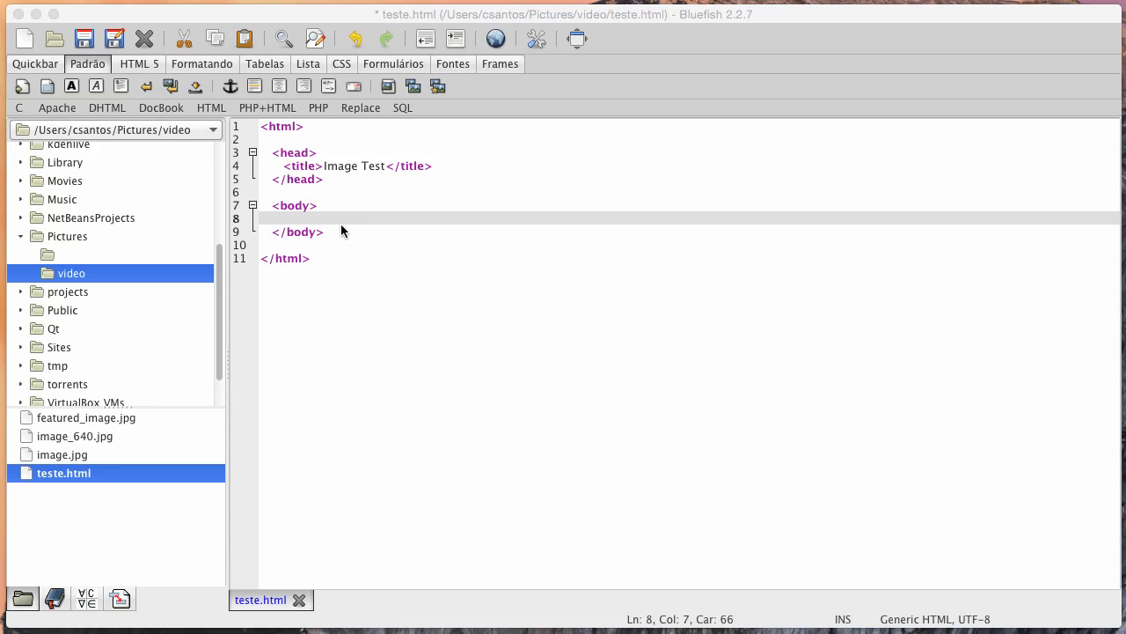
- In teste.html in Bluefish, add the tag <img src="image.jpg" /> to the body and save the file
click(295, 221)
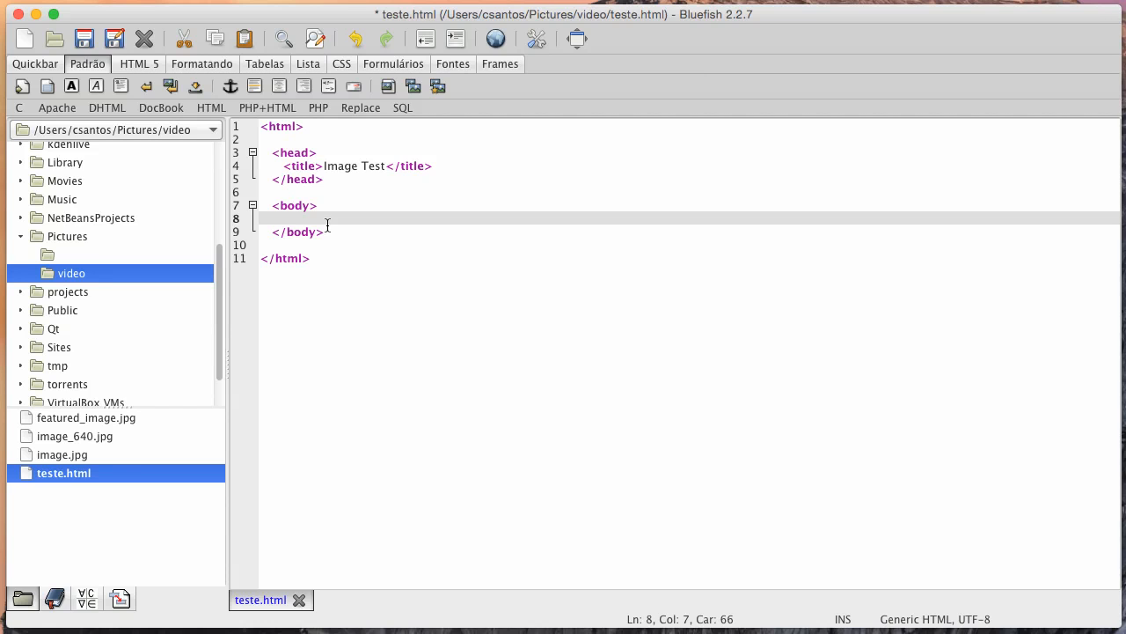
text(<img sr)
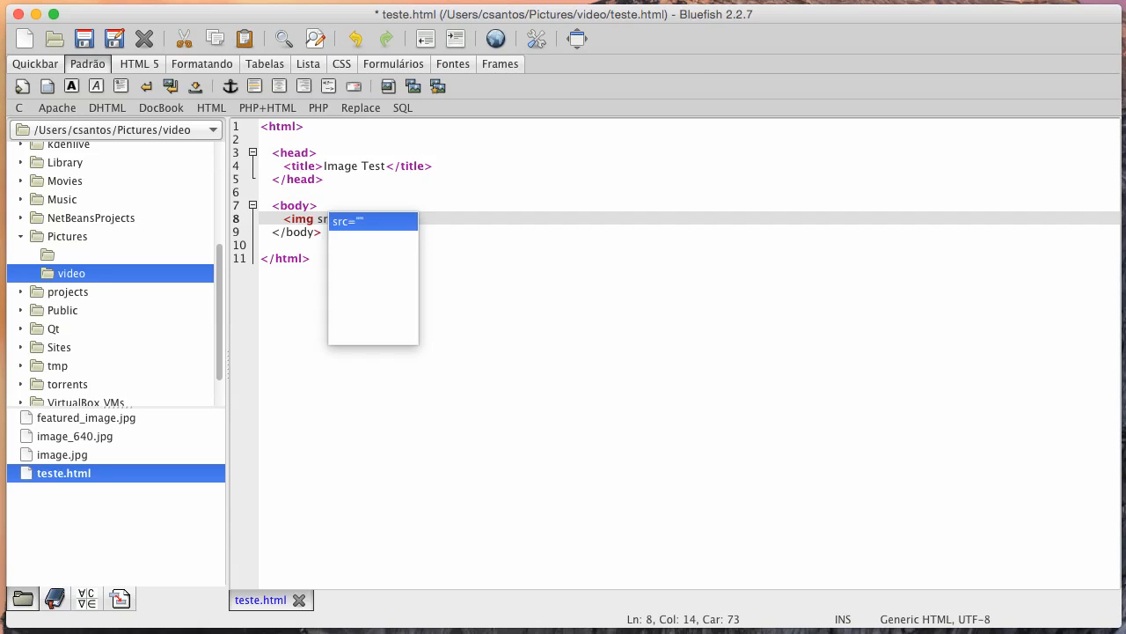
key(Return)
text(image.jpg")
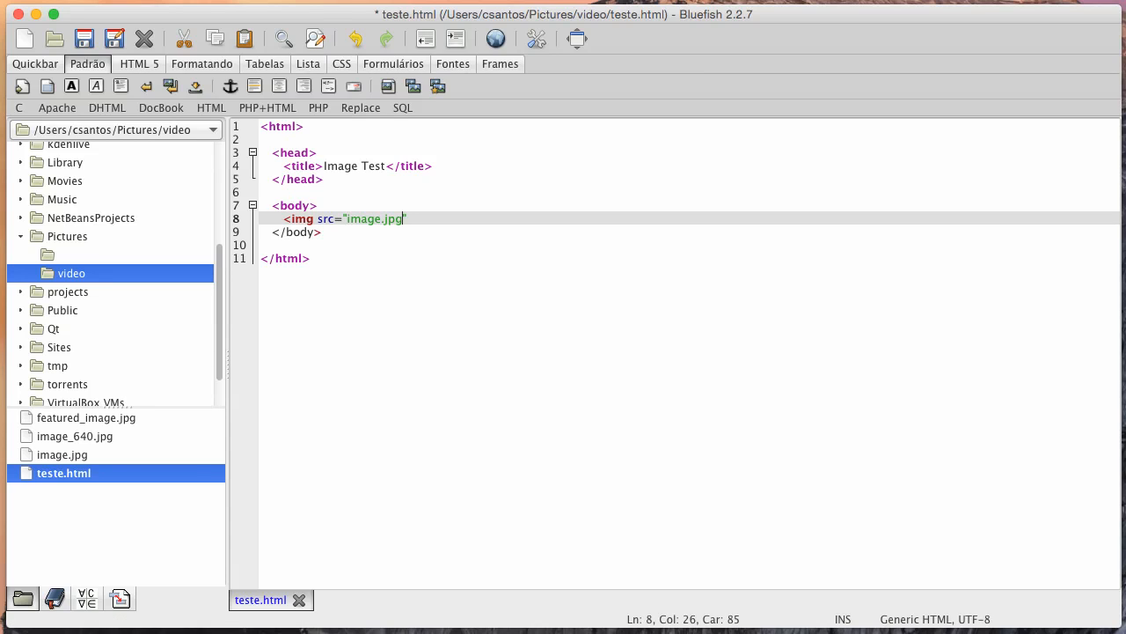
text( />)
key(super+s)
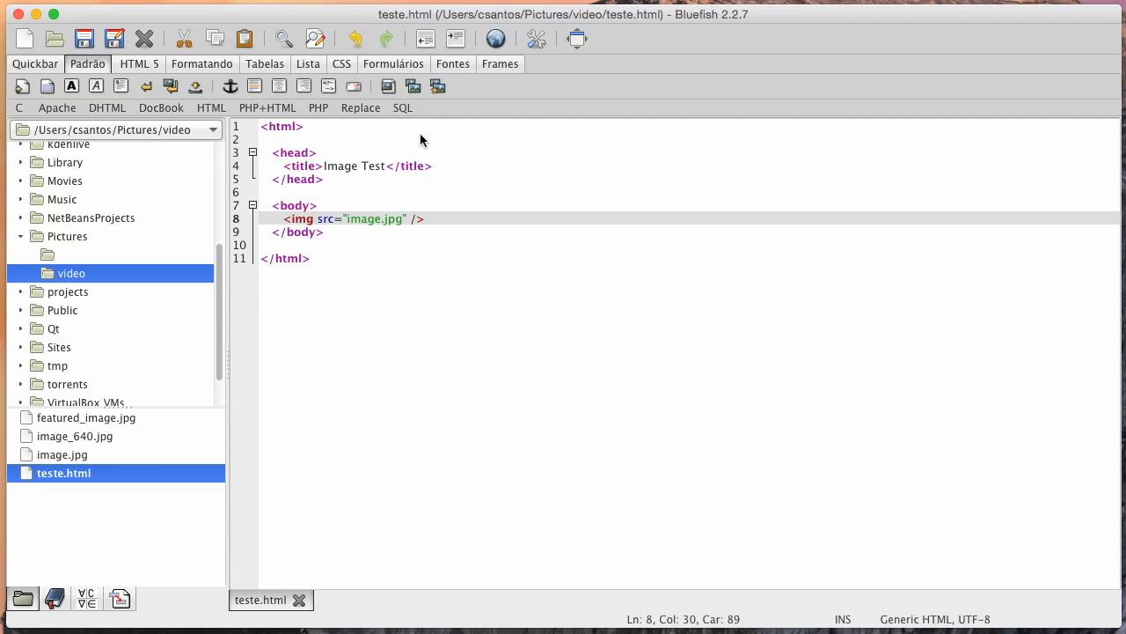
- Preview teste.html in the browser, examine how large image.jpg is displayed, and return to the HTML code
click(496, 40)
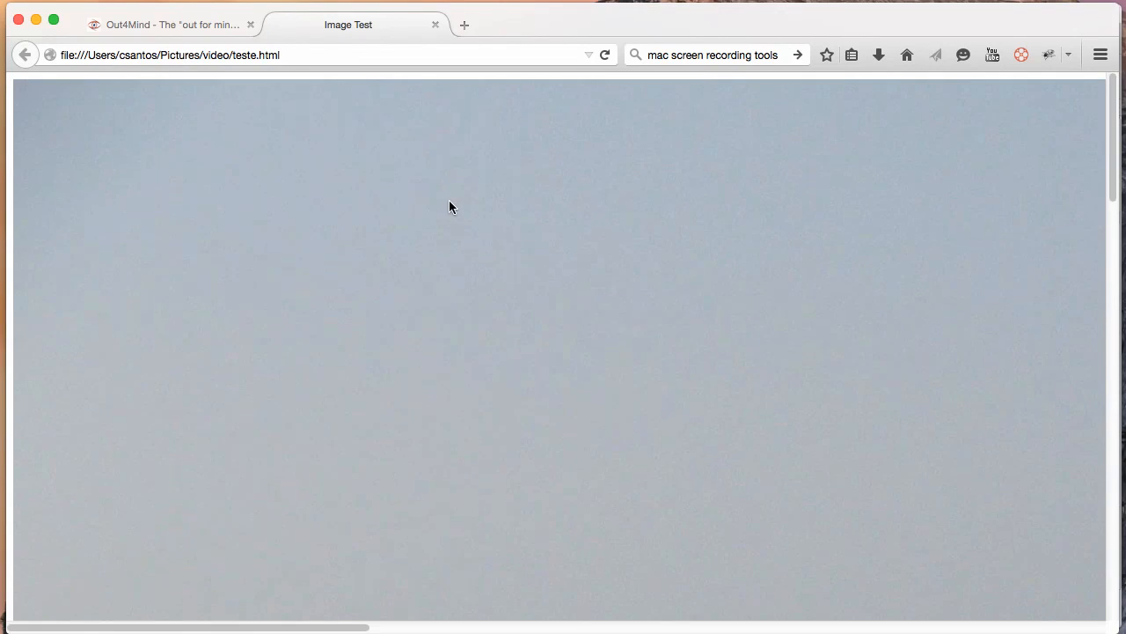
scroll(420, 206, down, 20)
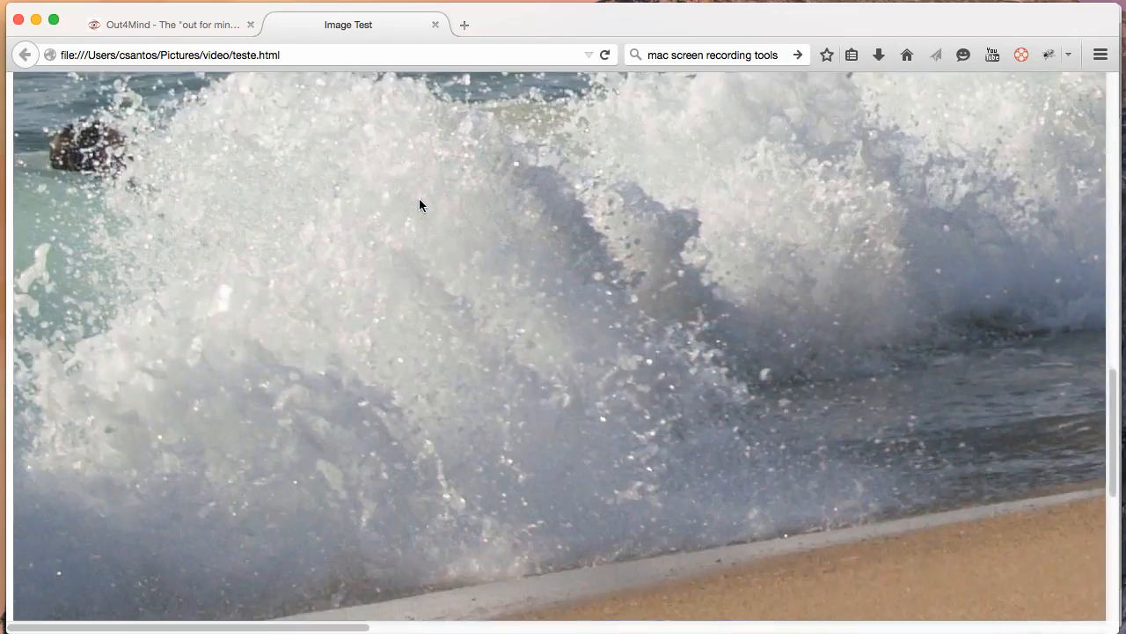
scroll(419, 203, up, 15)
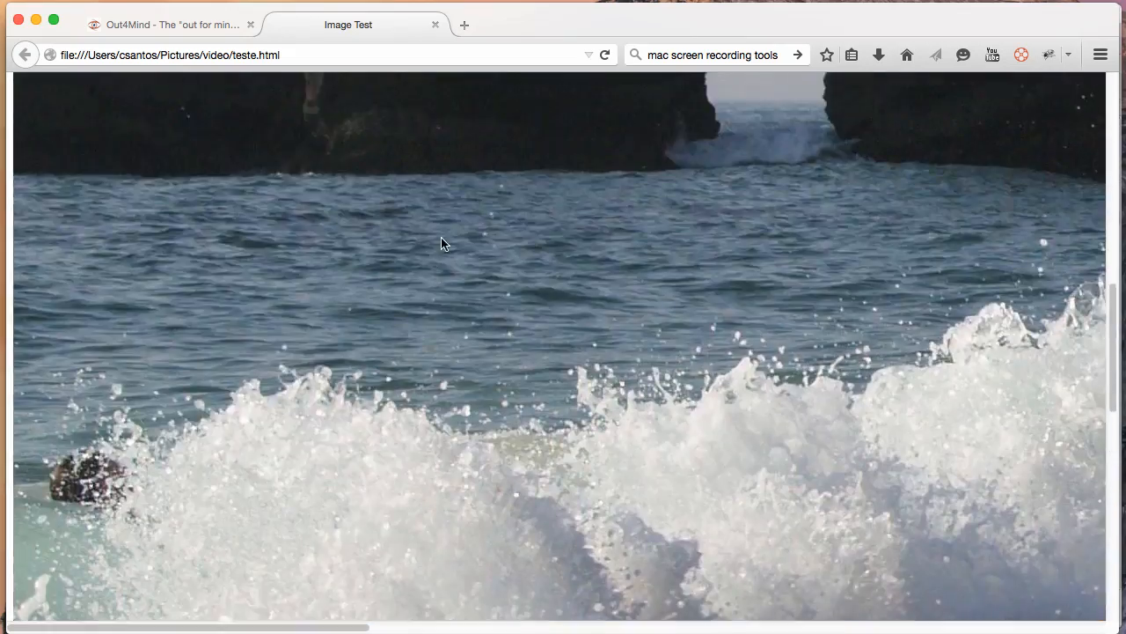
scroll(442, 241, down, 6)
scroll(378, 352, down, 5)
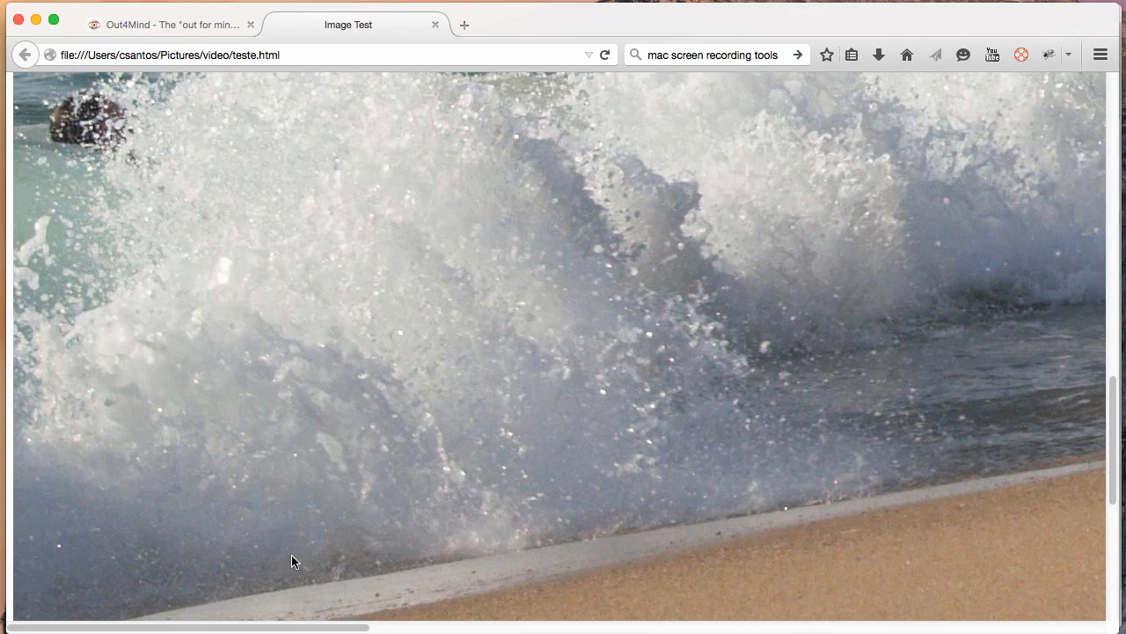
drag(310, 627, 423, 626)
scroll(495, 488, up, 5)
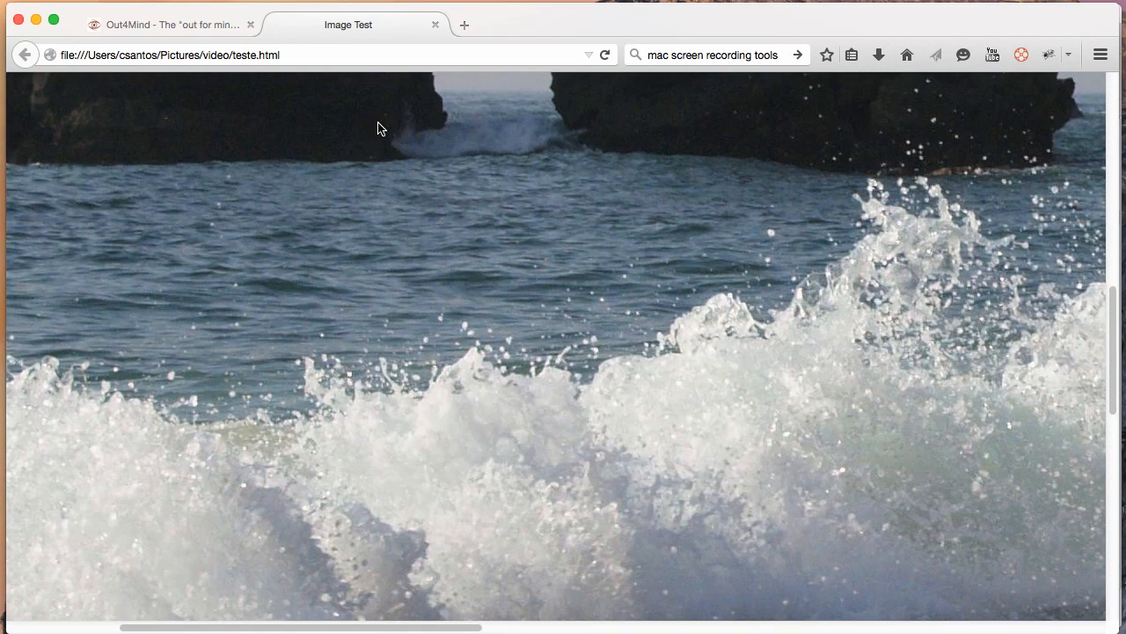
scroll(452, 216, up, 3)
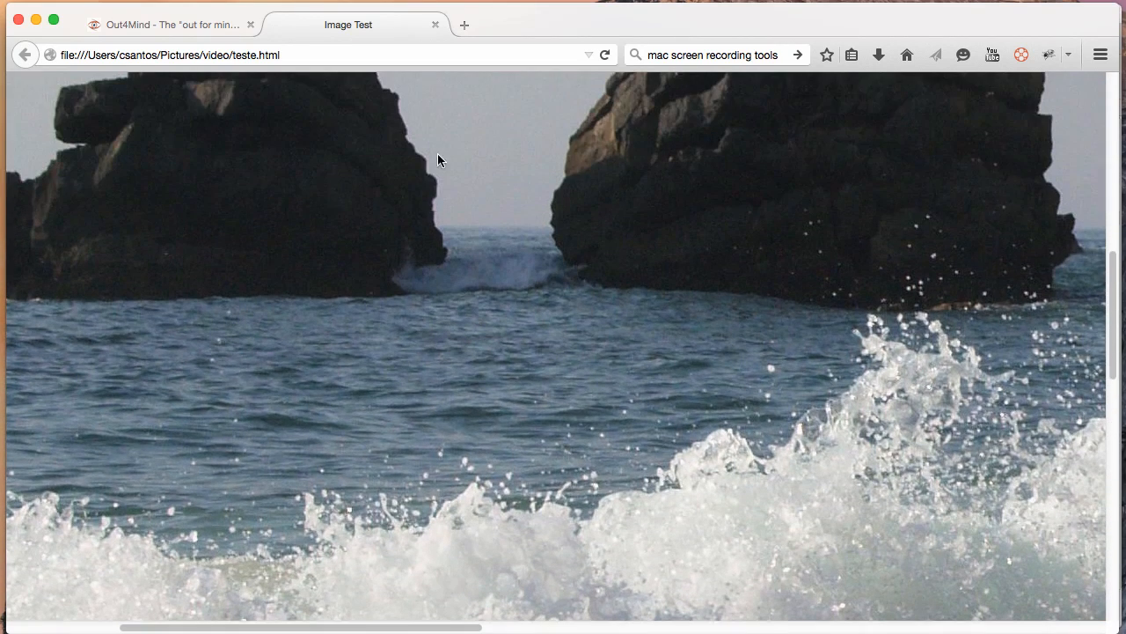
click(435, 25)
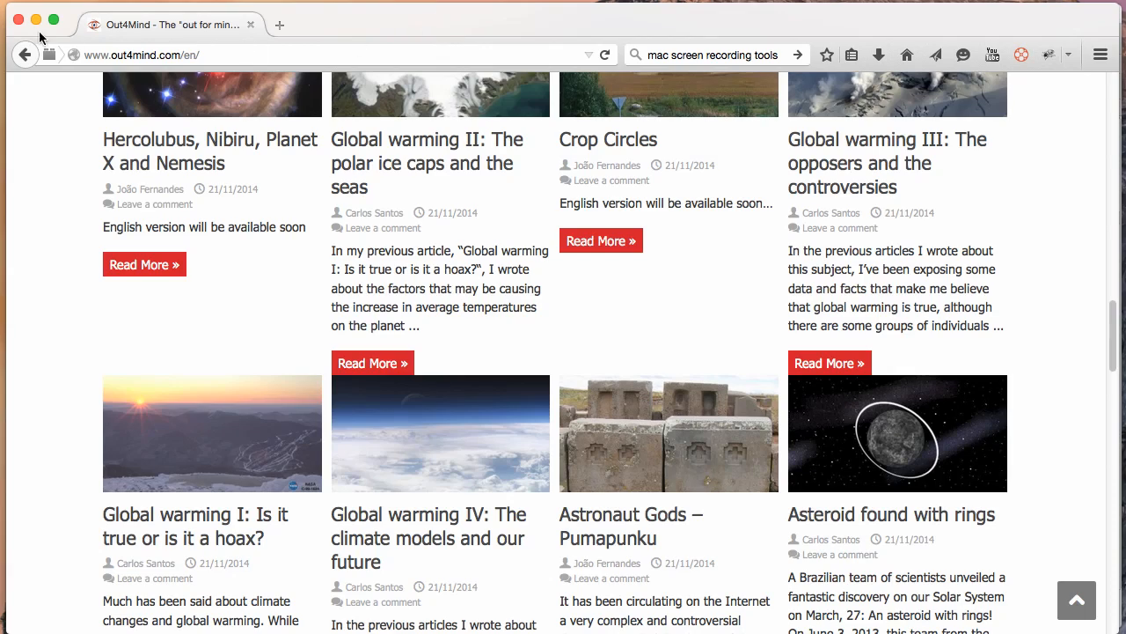
click(34, 21)
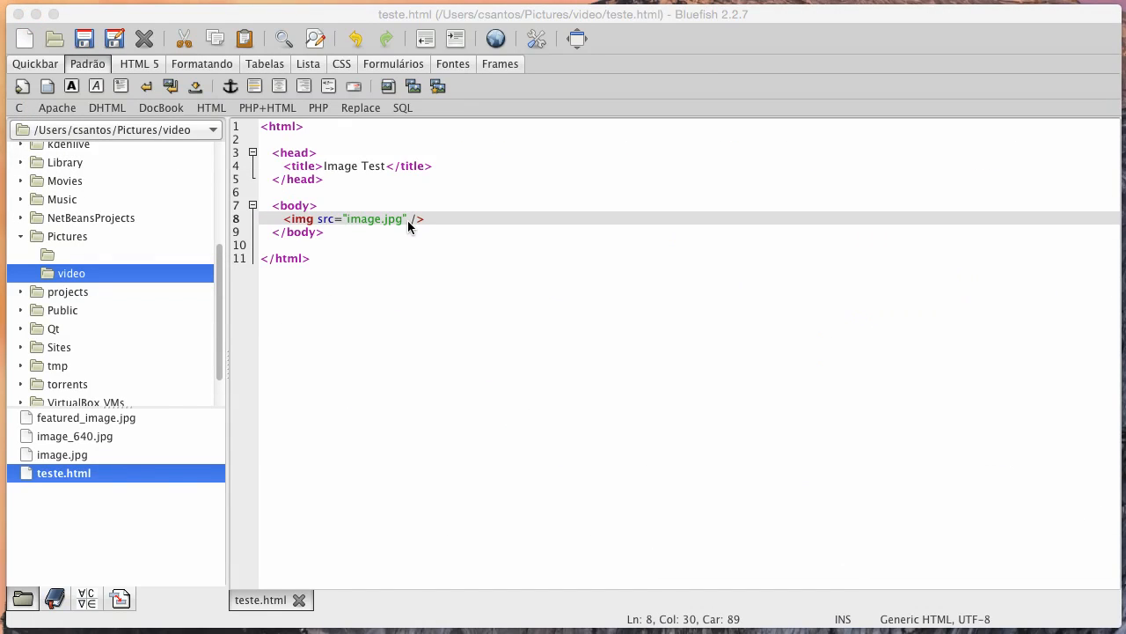
- Add the attribute style="width:640px; height:480px" to the image.jpg tag
click(408, 219)
click(406, 218)
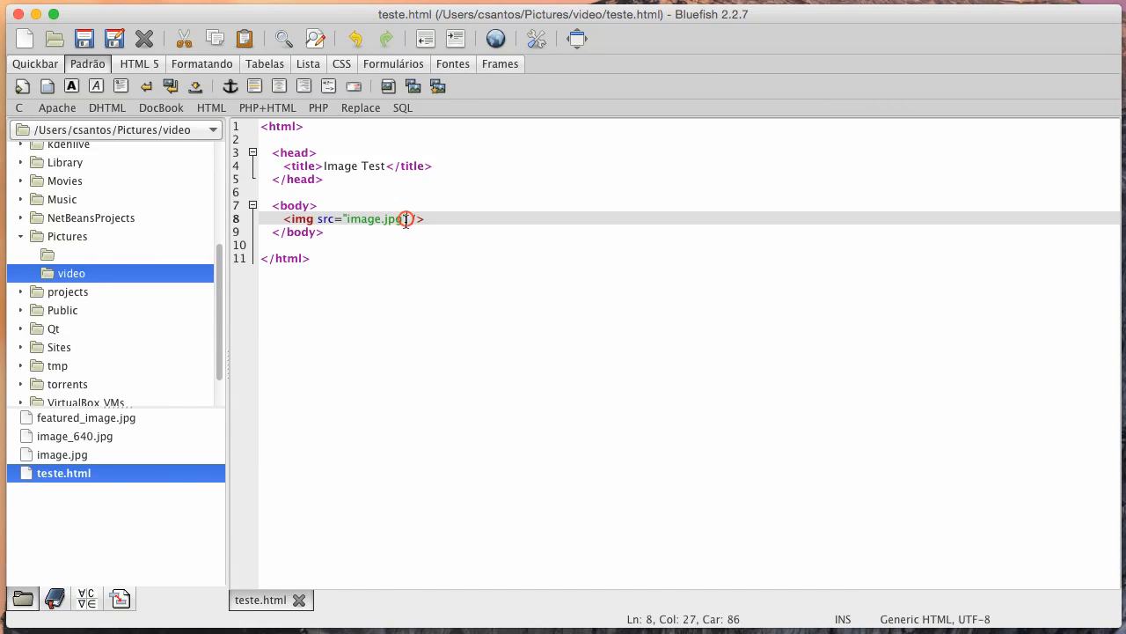
text(sty)
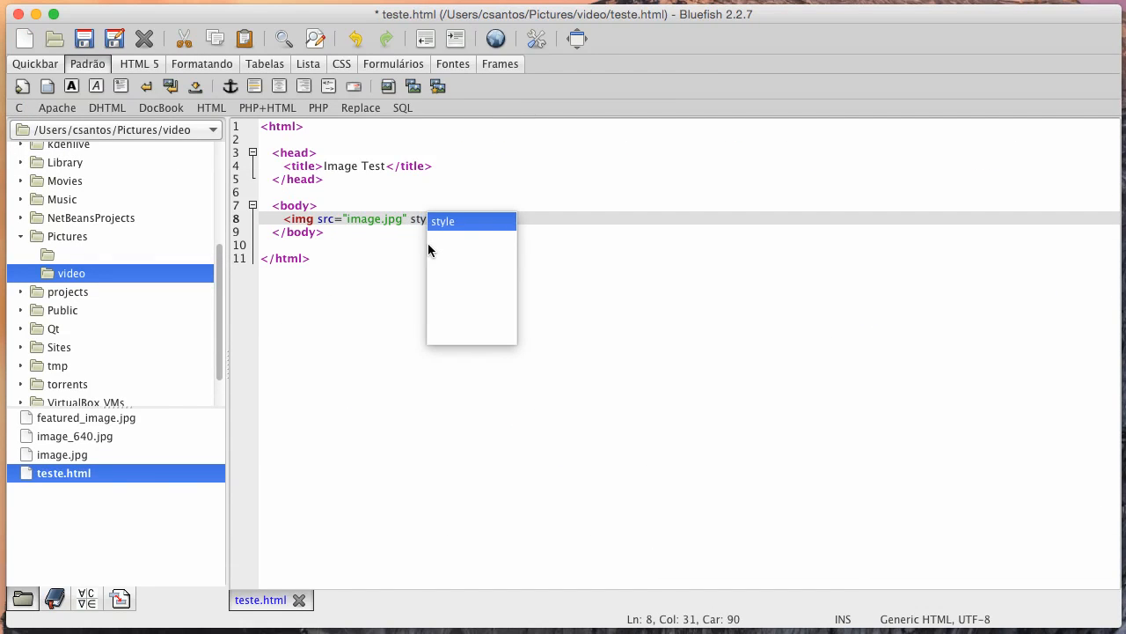
text(le="wi)
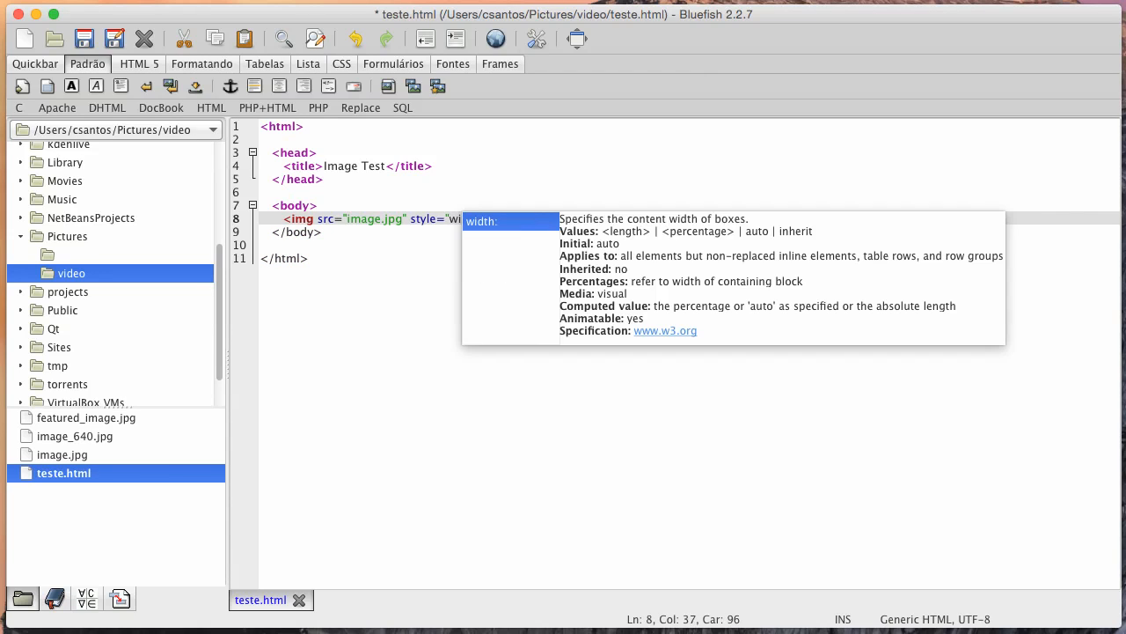
key(Return)
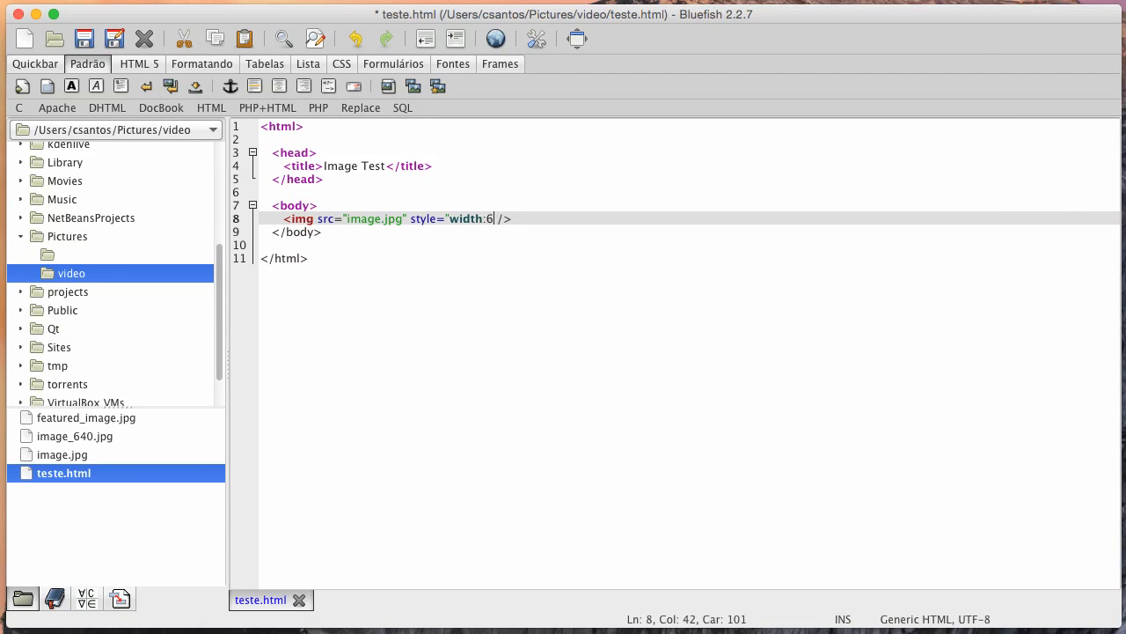
text(he)
key(Return)
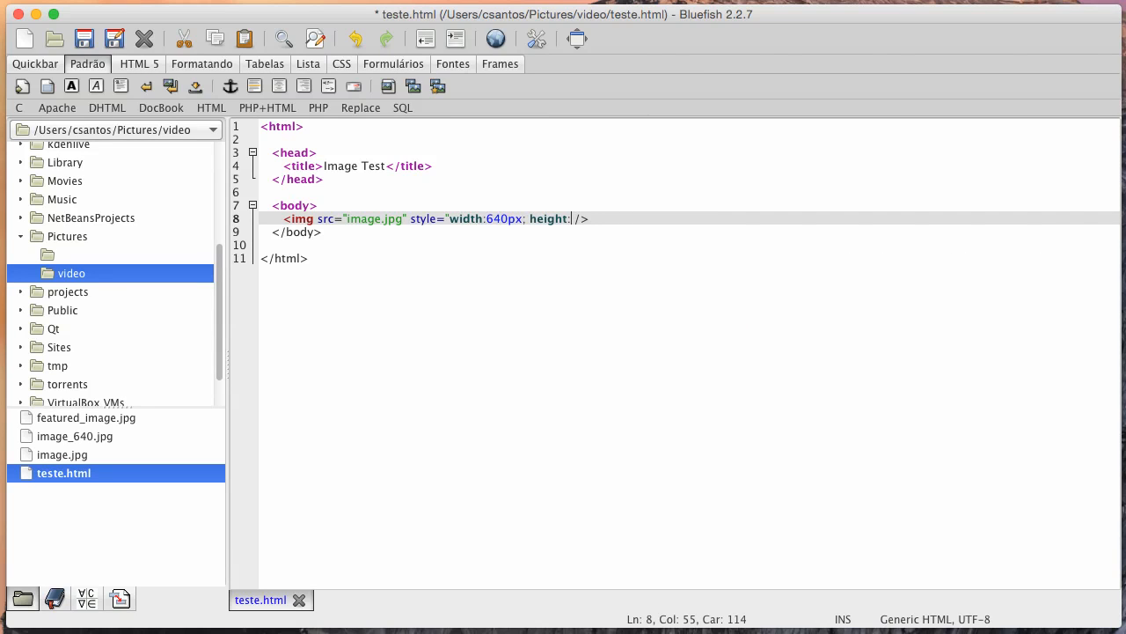
text(")
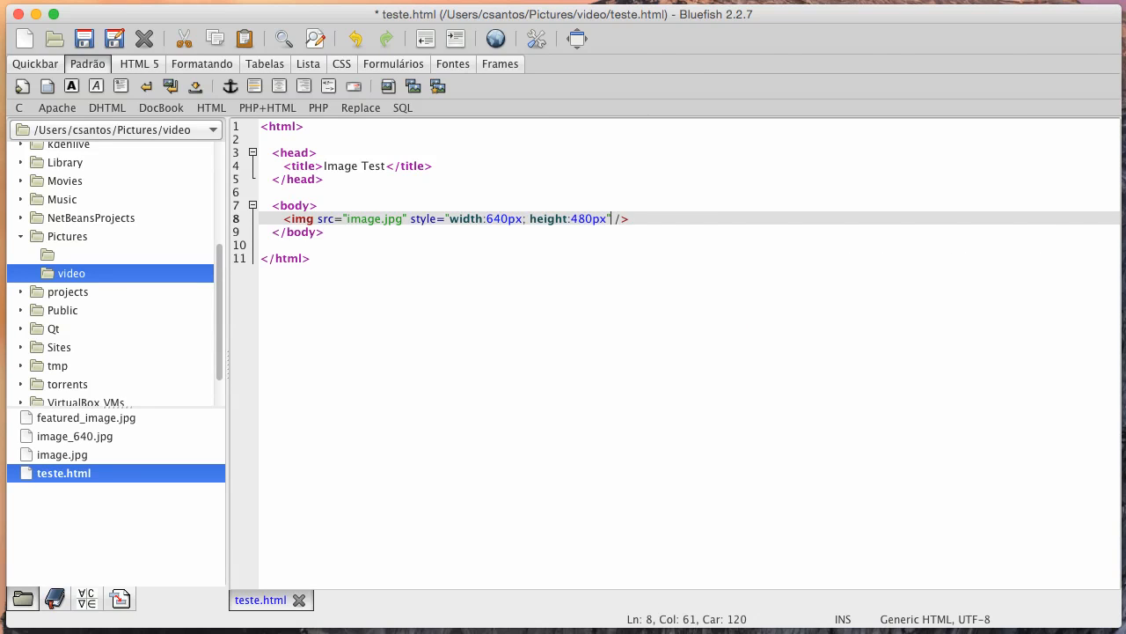
- Save teste.html, preview it in the browser and open the displayed image.jpg on its own
key(ctrl+s)
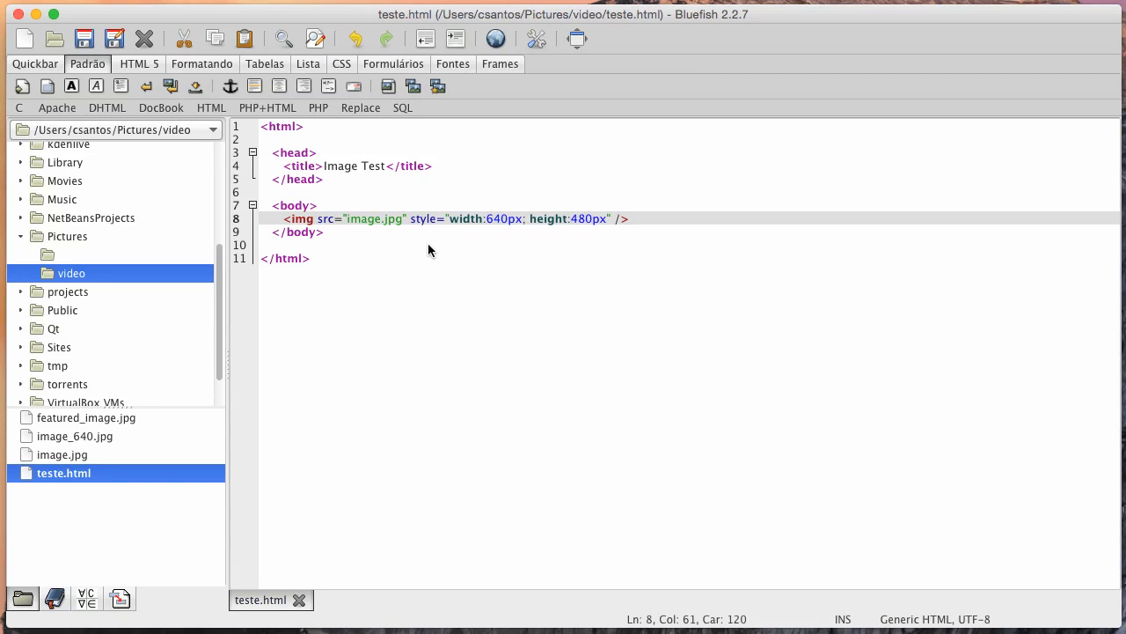
click(496, 41)
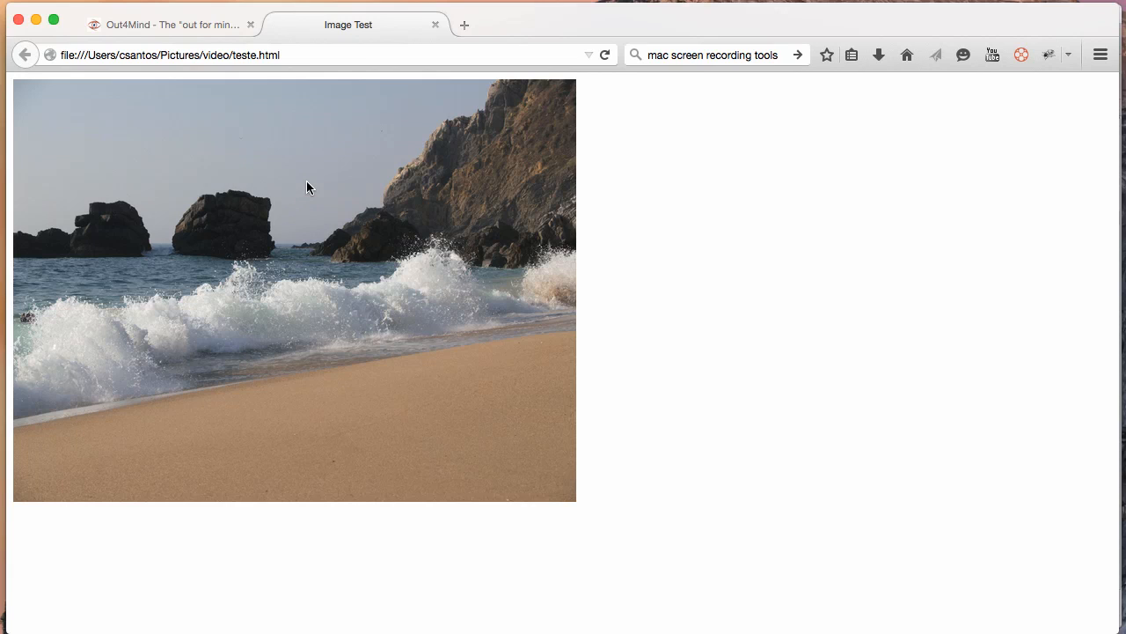
right_click(242, 214)
click(305, 225)
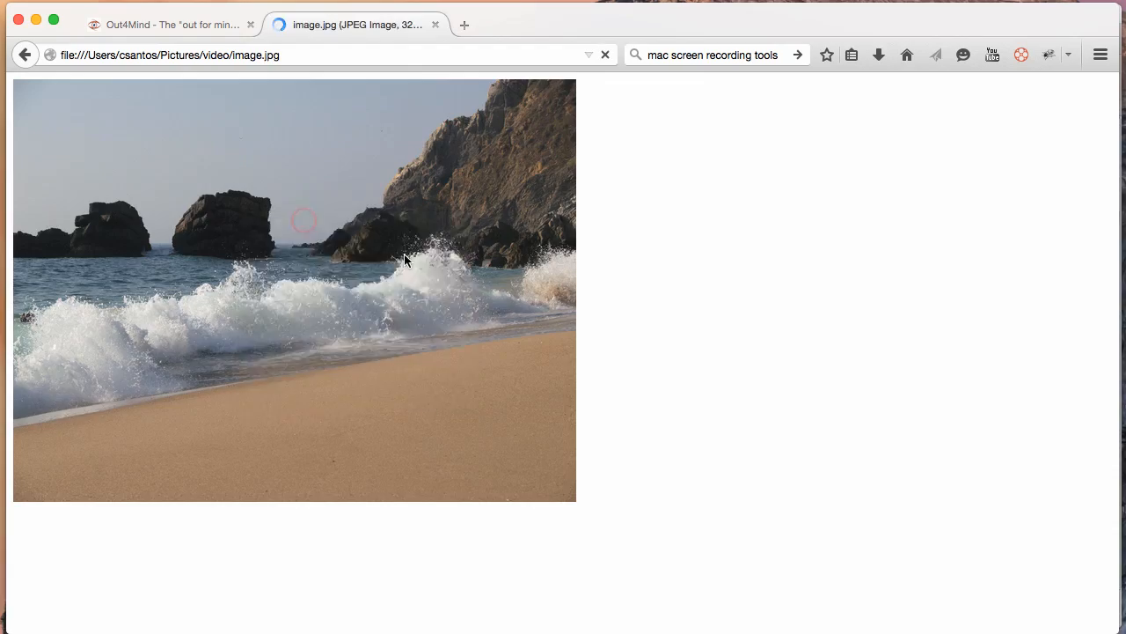
- Examine different areas of image.jpg at full size, close its tab and return to the HTML code in Bluefish
click(590, 318)
scroll(568, 309, down, 10)
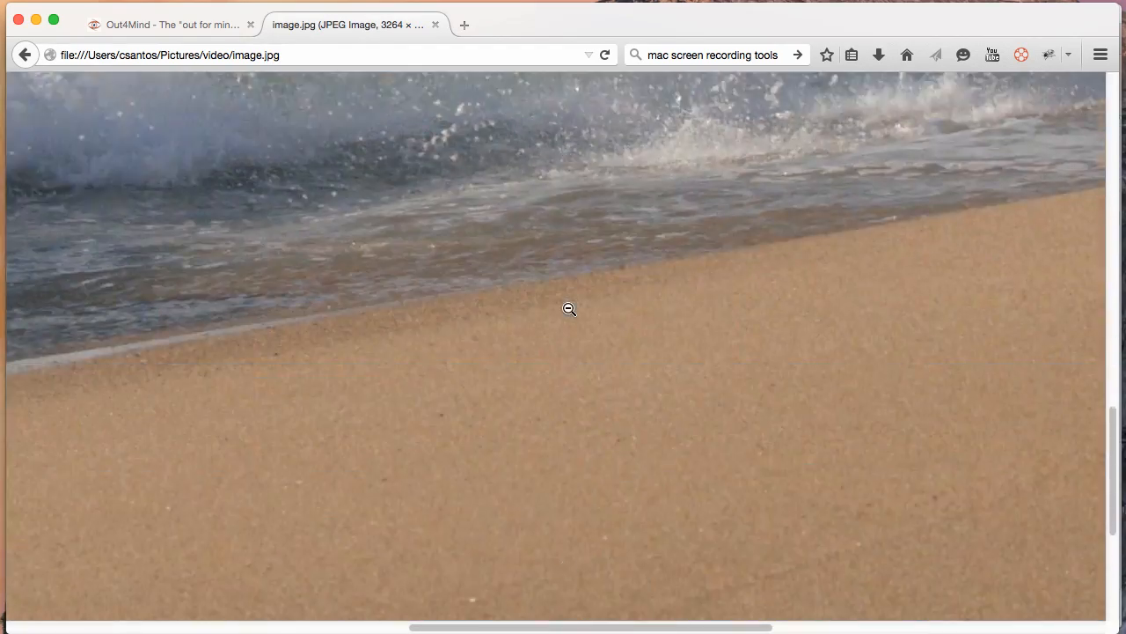
scroll(568, 309, up, 10)
scroll(567, 309, up, 5)
scroll(568, 309, down, 4)
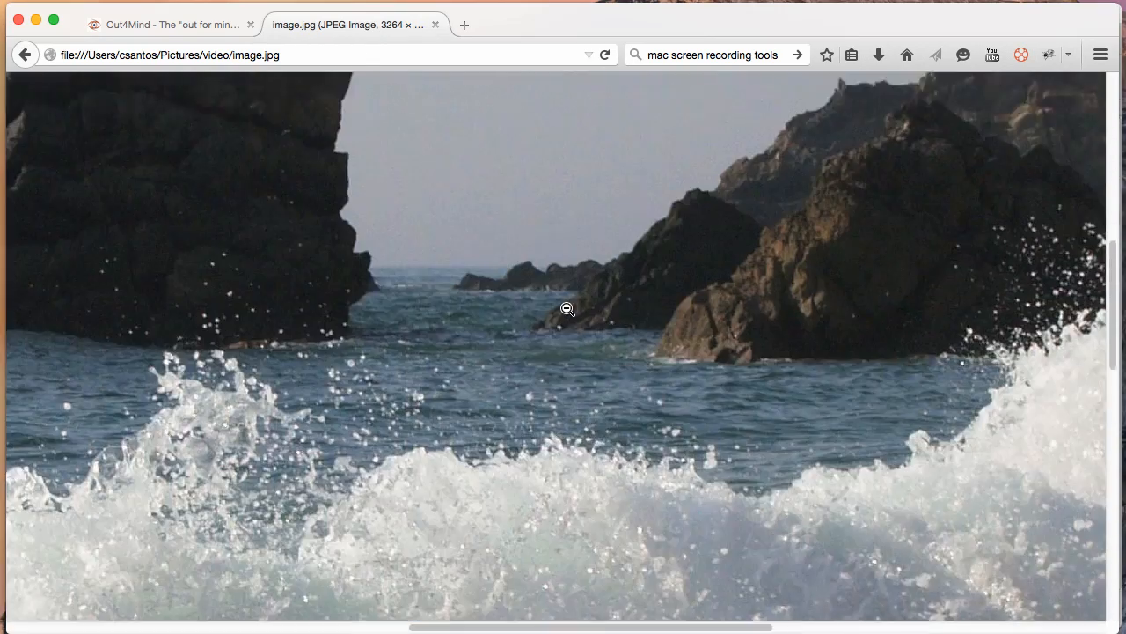
drag(593, 630, 517, 611)
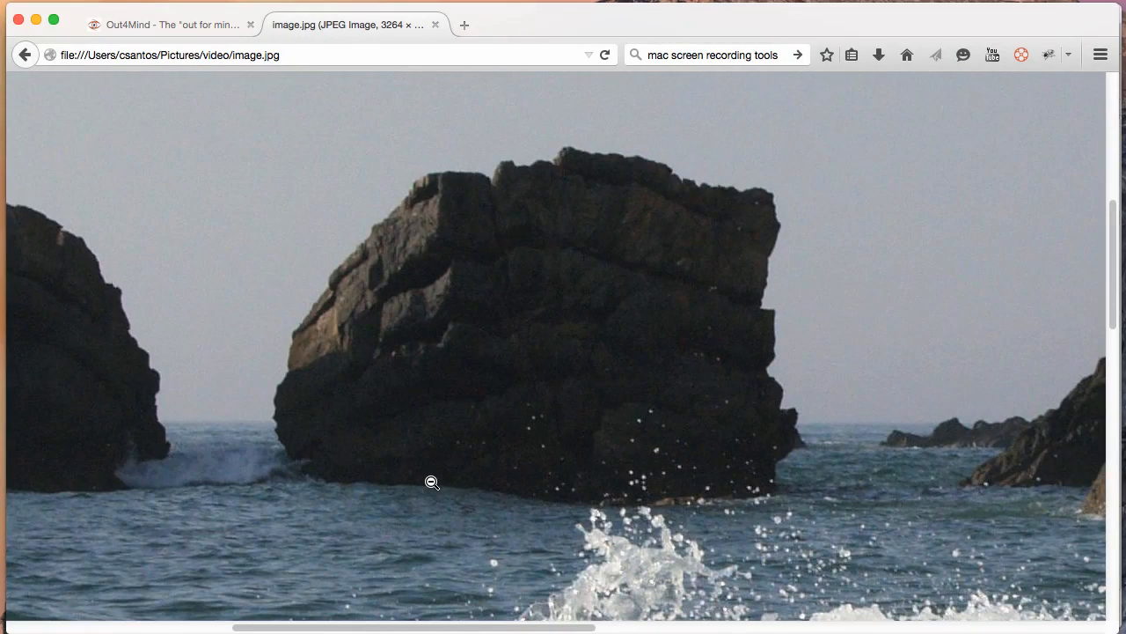
scroll(432, 482, down, 5)
scroll(432, 482, up, 12)
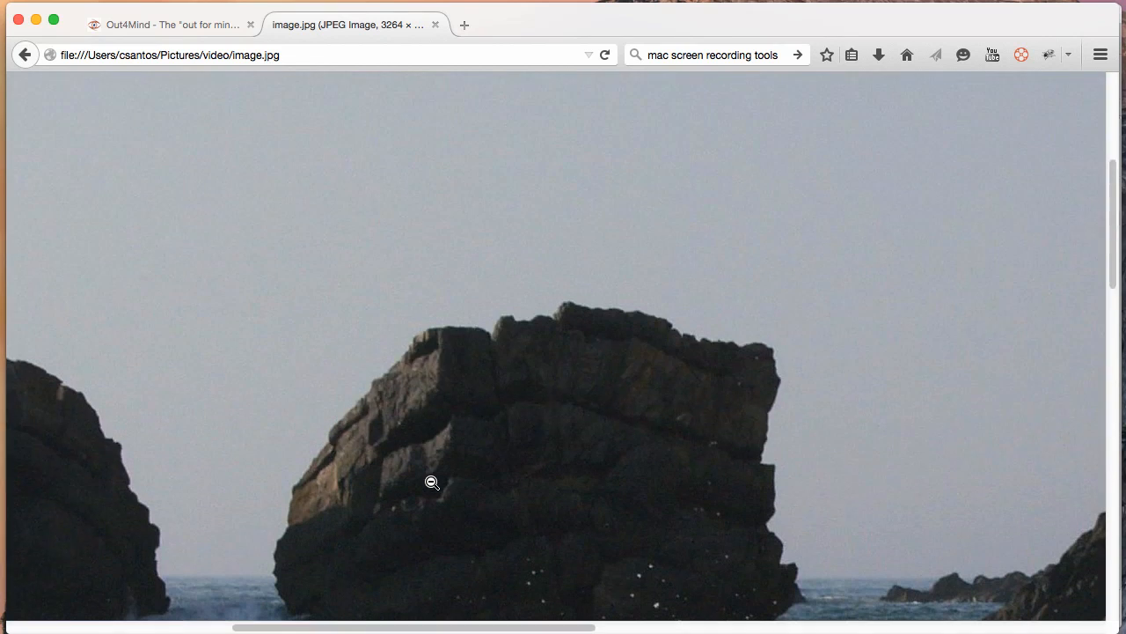
scroll(430, 480, down, 6)
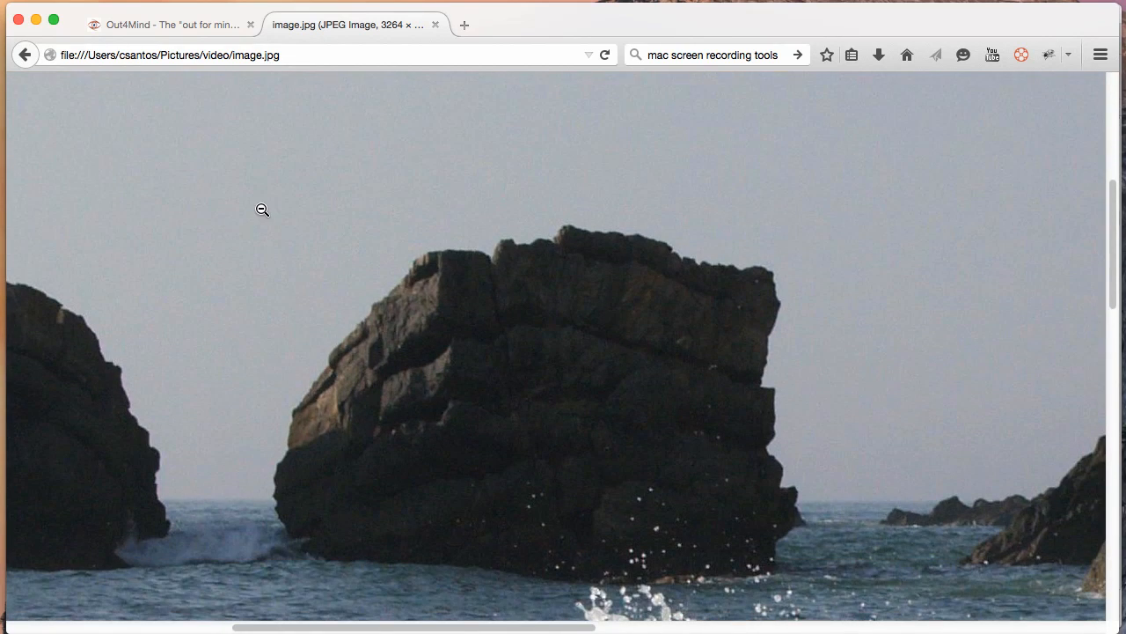
click(438, 30)
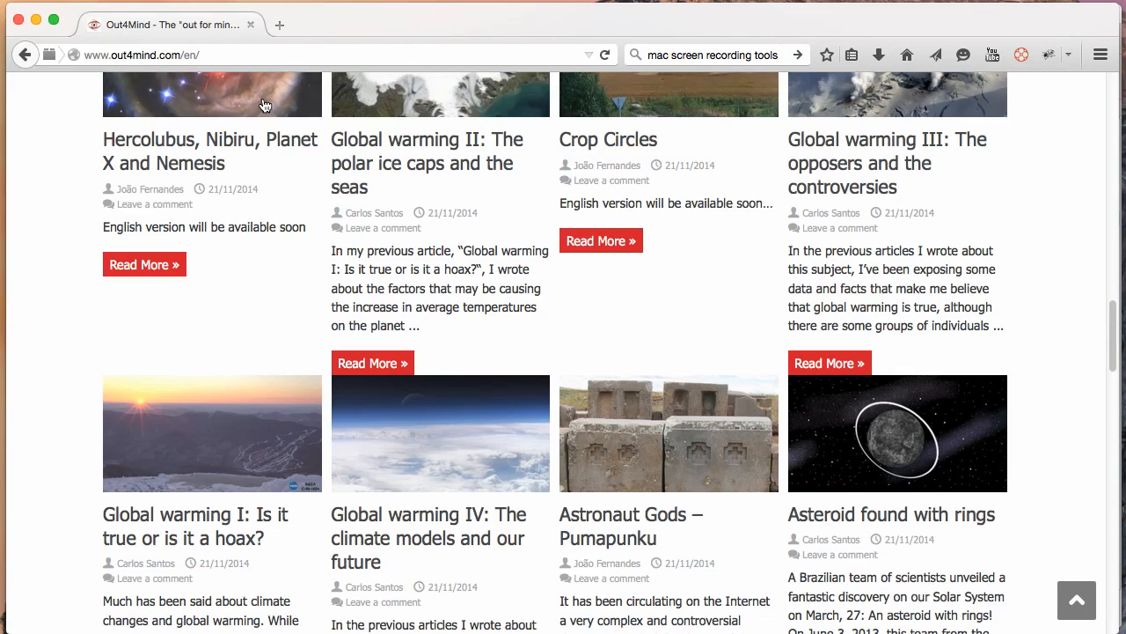
click(38, 21)
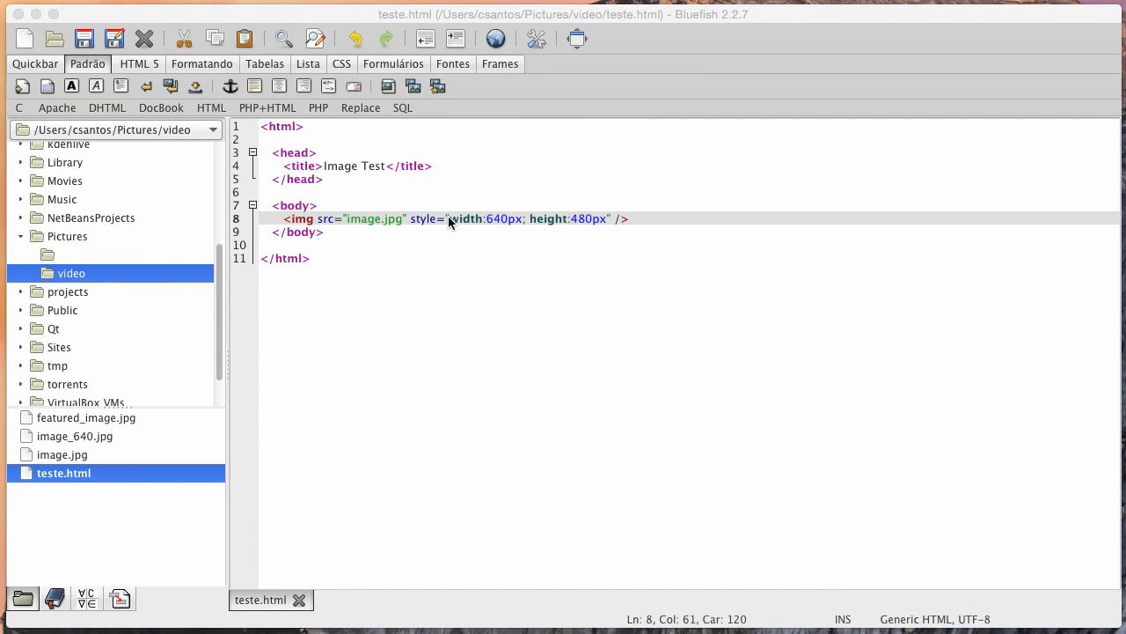
- Remove the style attribute from the img tag, change its source to image_640.jpg and save the file
click(410, 219)
drag(407, 222, 614, 219)
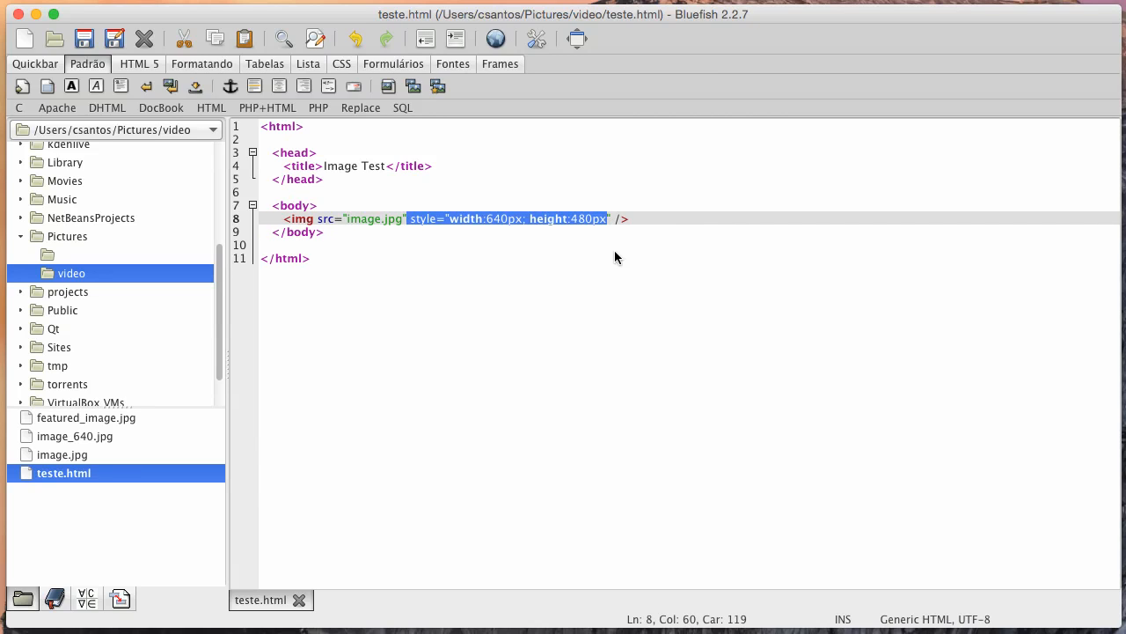
key(BackSpace)
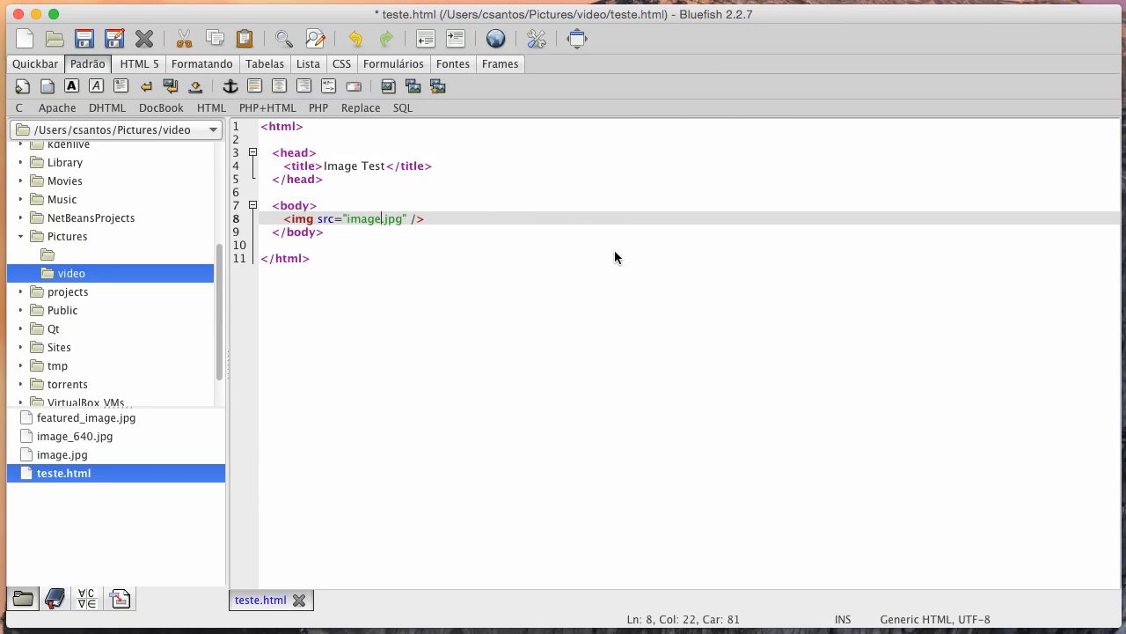
text(_640)
key(super+s)
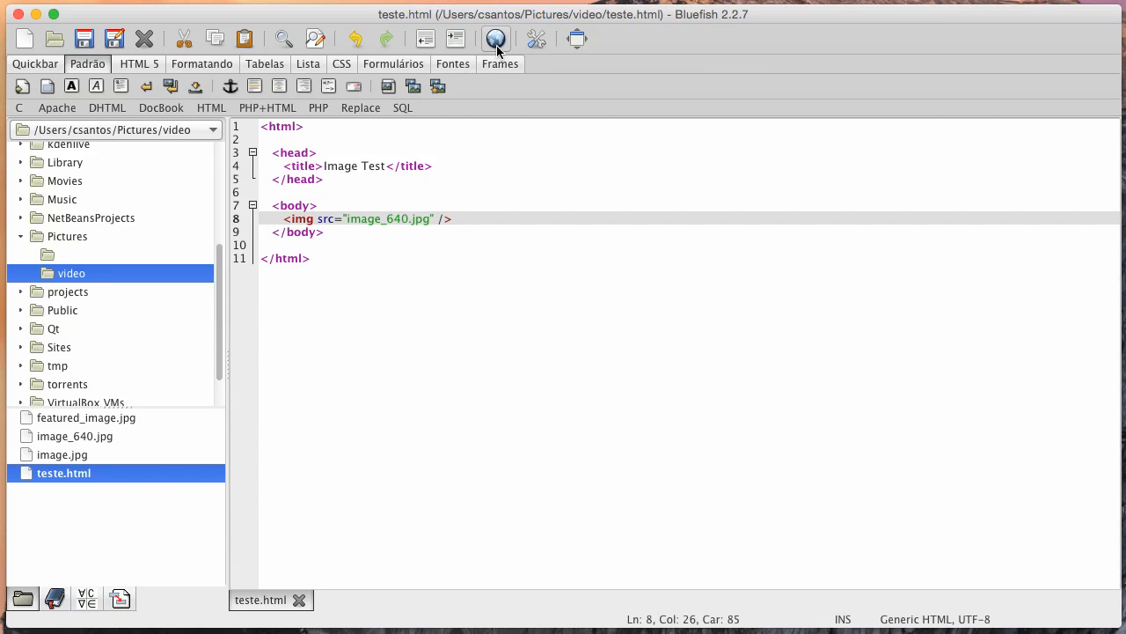
- Preview teste.html in the browser and open image_640.jpg on its own to check its real size
click(497, 44)
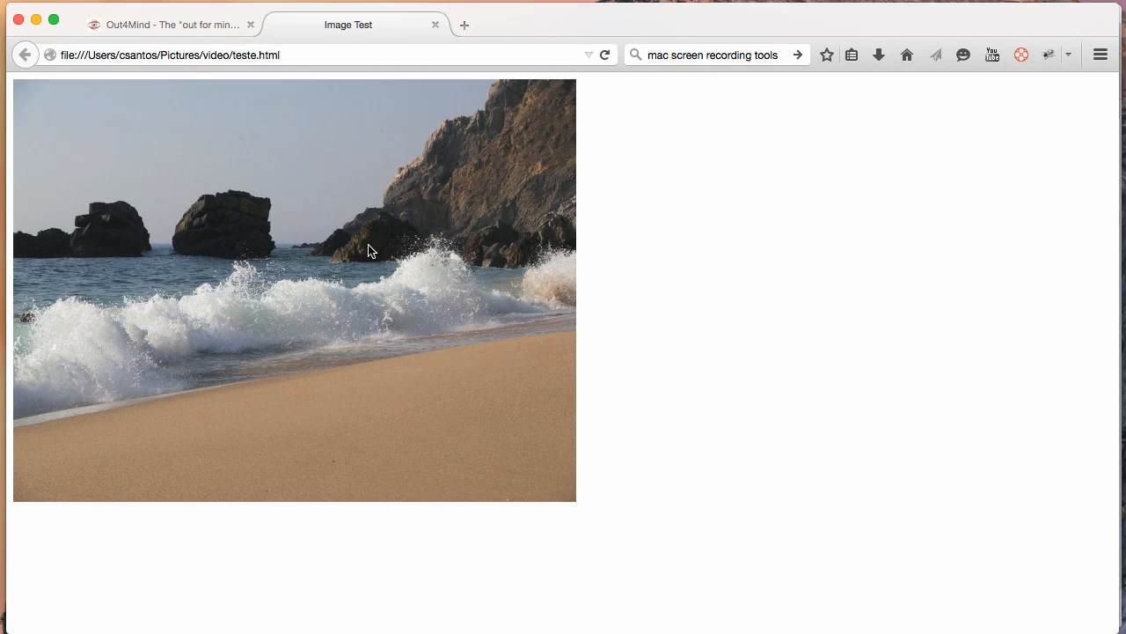
right_click(201, 243)
click(234, 248)
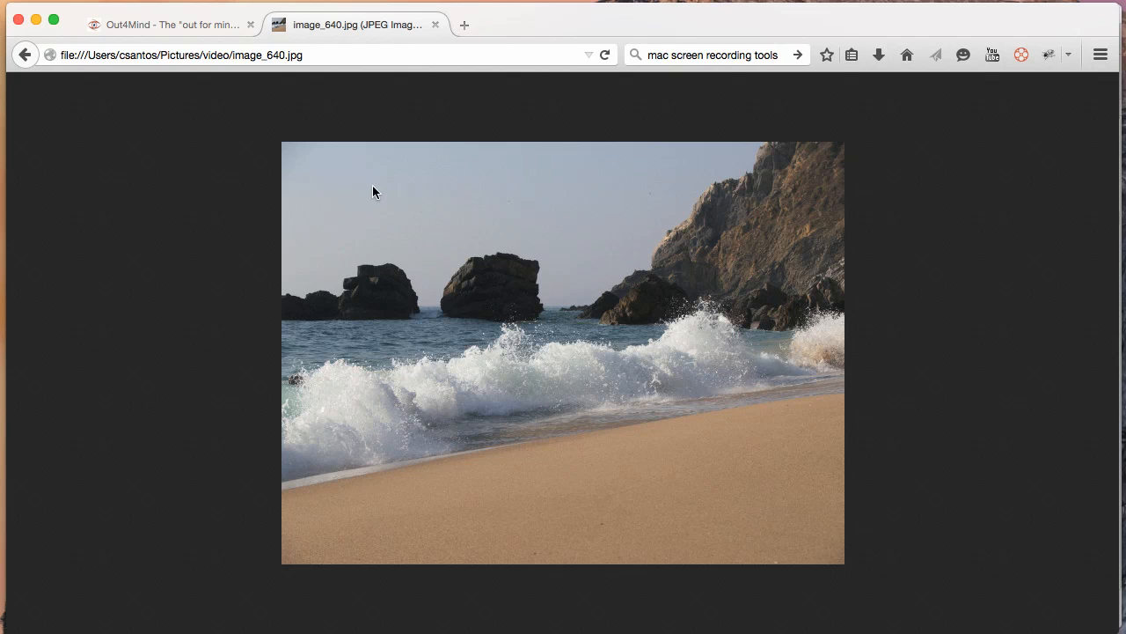
- Examine the article pictures and thumbnails across the Out4Mind home page and return to teste.html in Bluefish
click(176, 25)
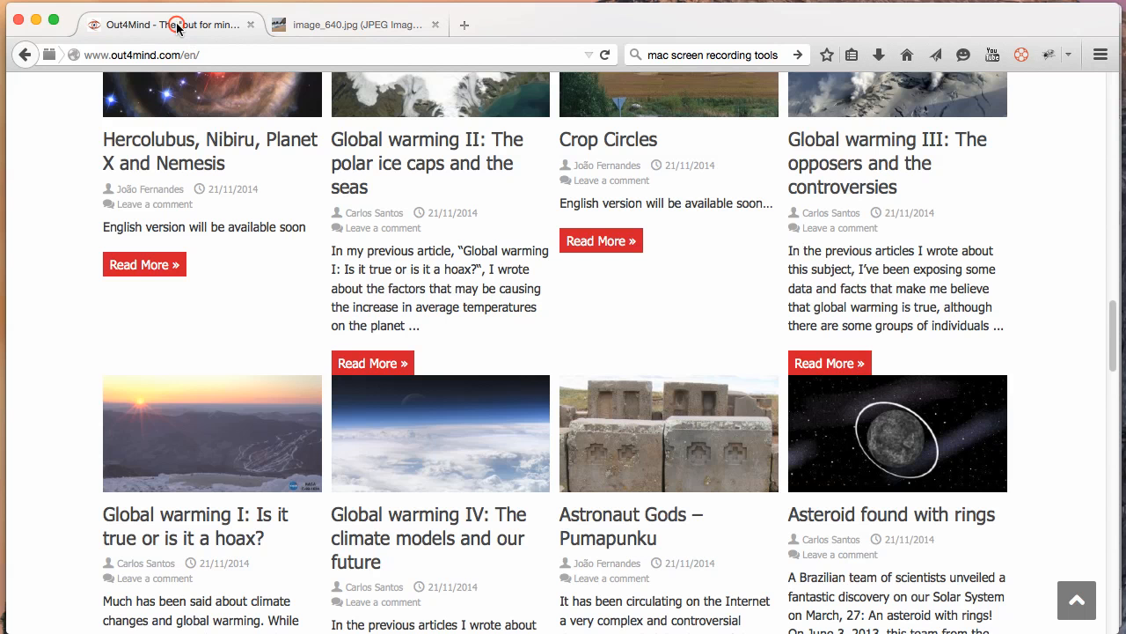
scroll(396, 244, up, 2)
scroll(400, 244, up, 15)
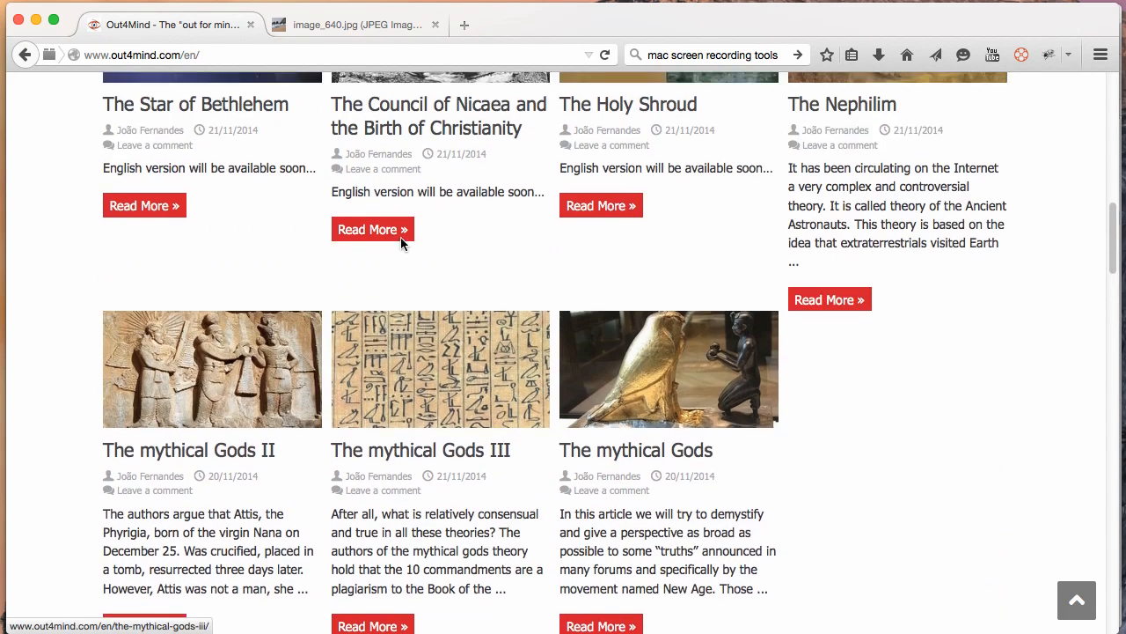
scroll(400, 243, down, 20)
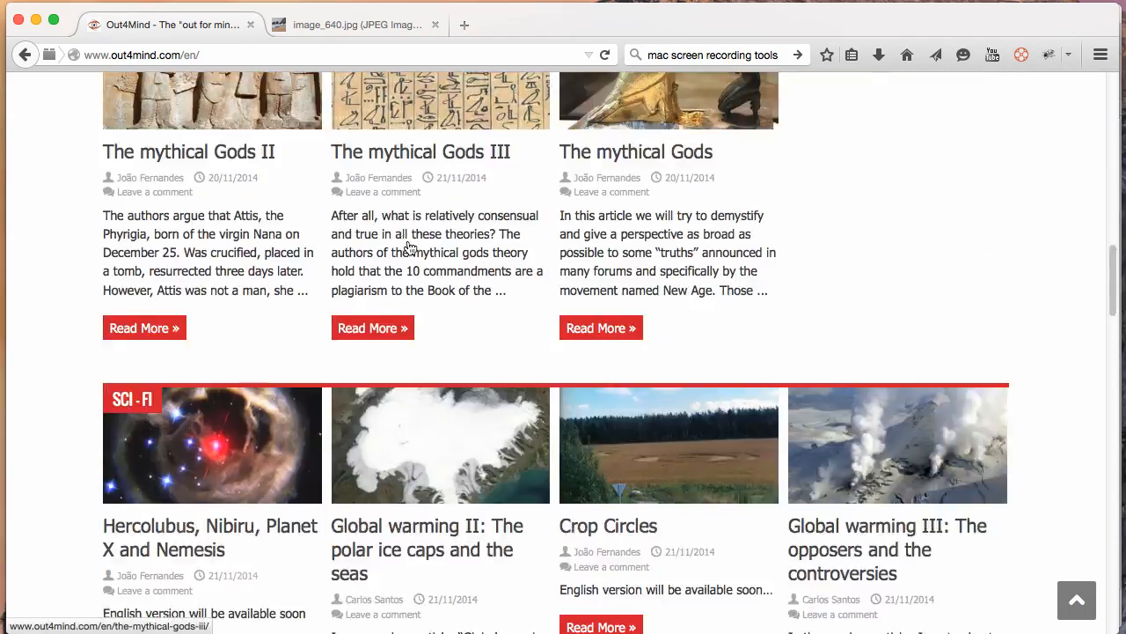
scroll(405, 244, down, 12)
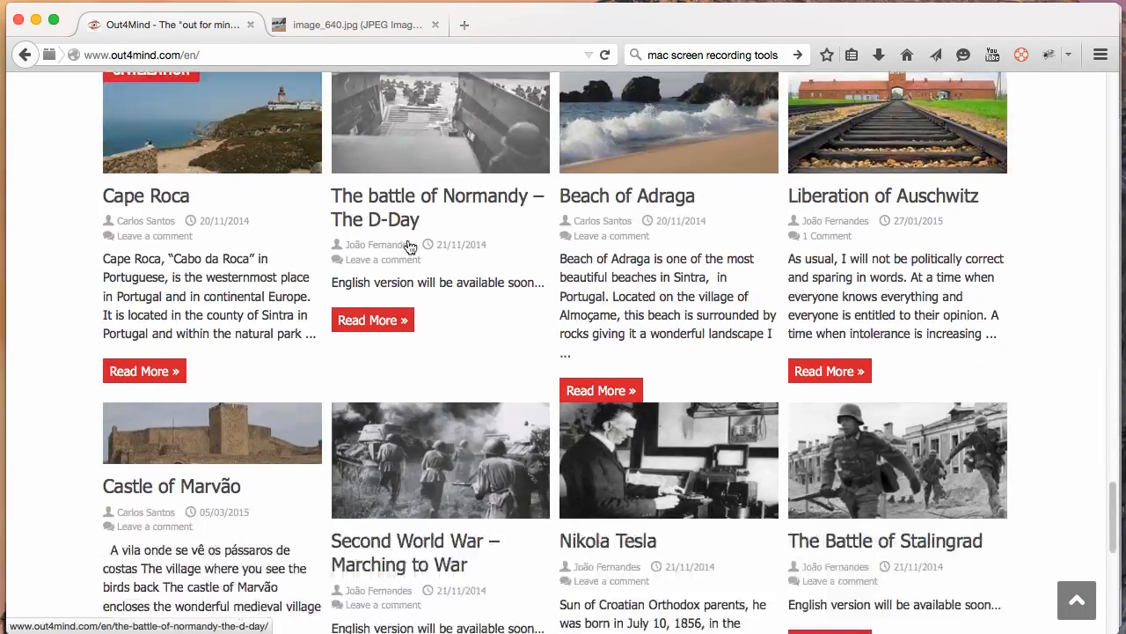
scroll(409, 247, up, 3)
scroll(409, 246, up, 10)
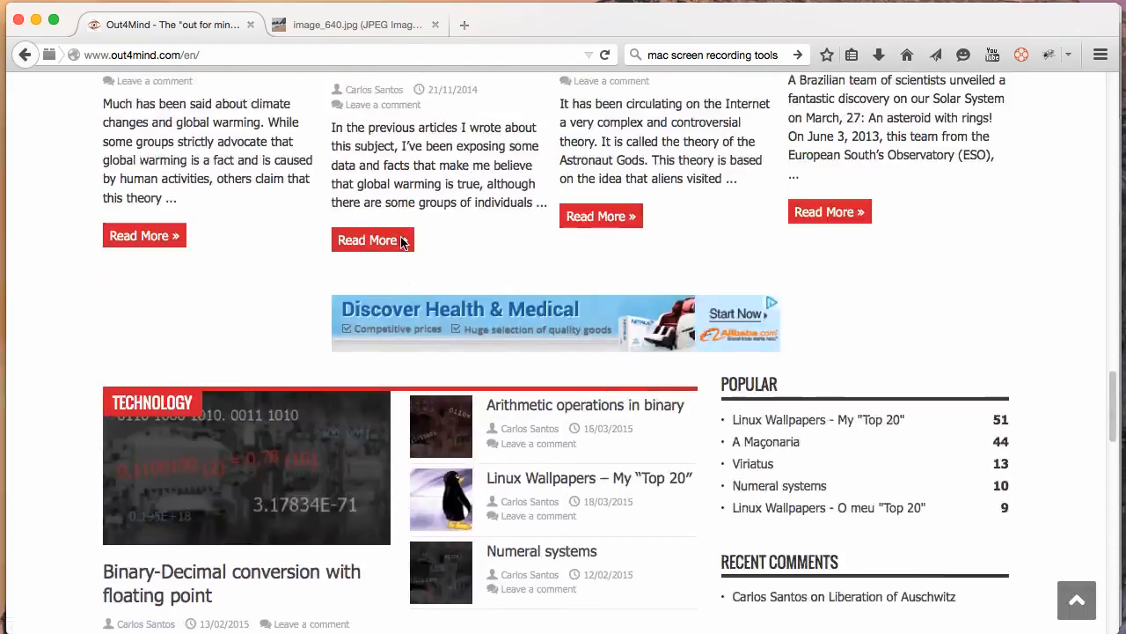
scroll(407, 245, up, 9)
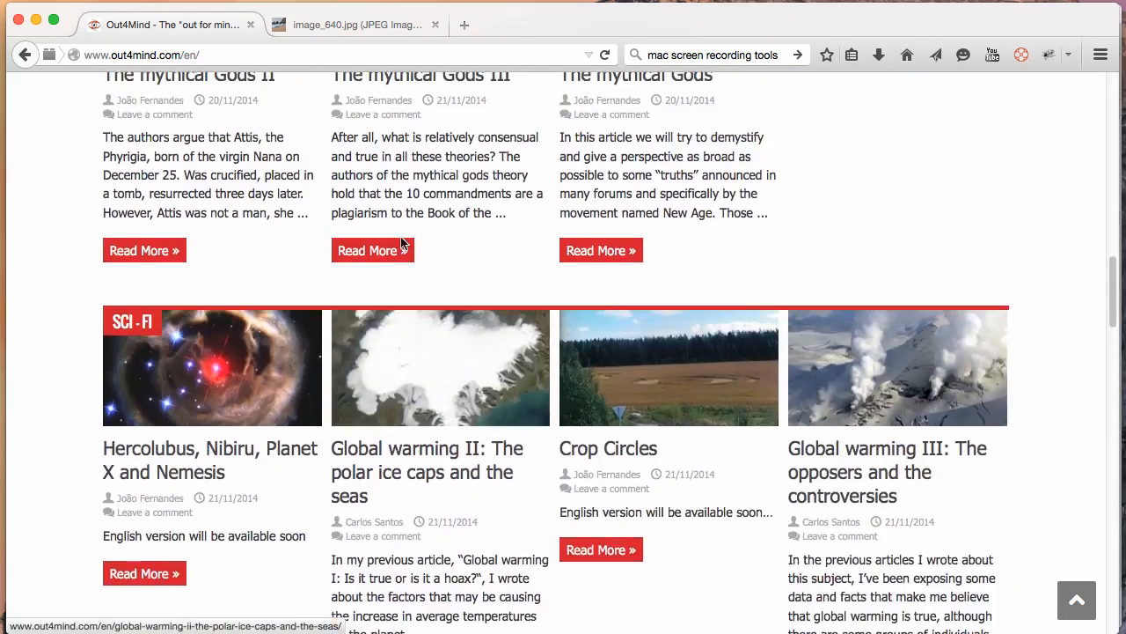
scroll(405, 239, up, 6)
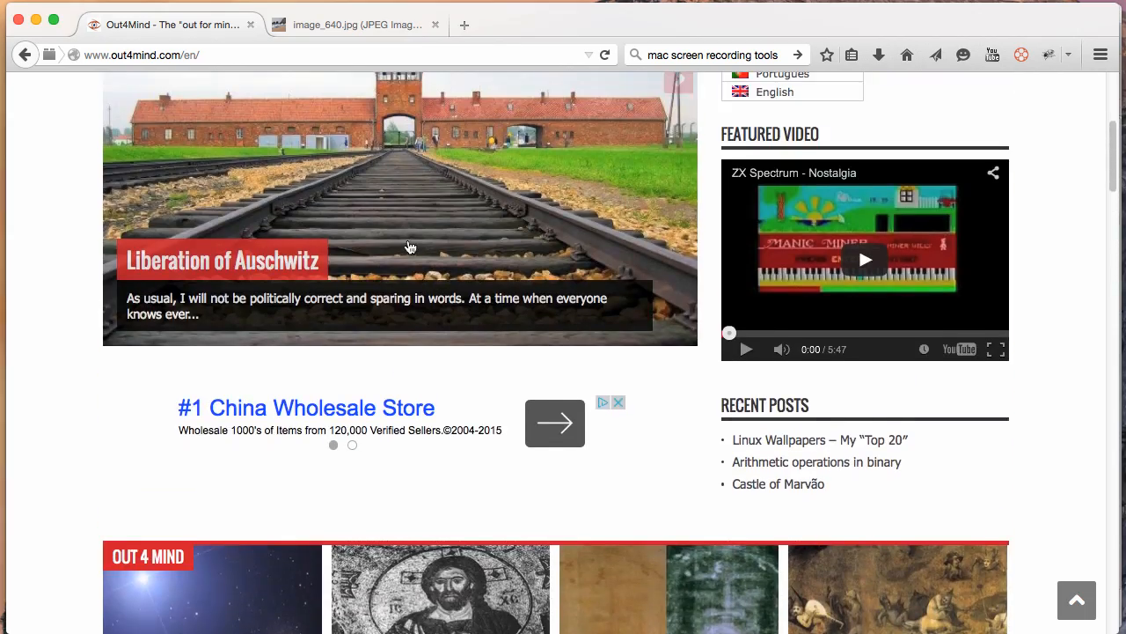
scroll(396, 233, down, 5)
scroll(396, 233, down, 10)
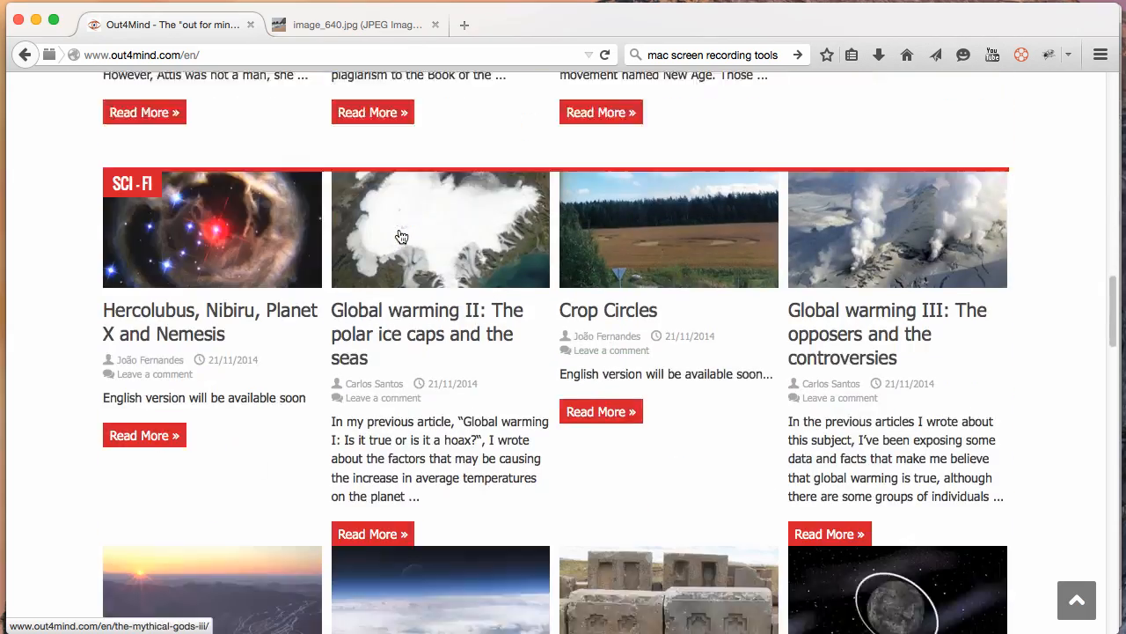
scroll(402, 237, down, 5)
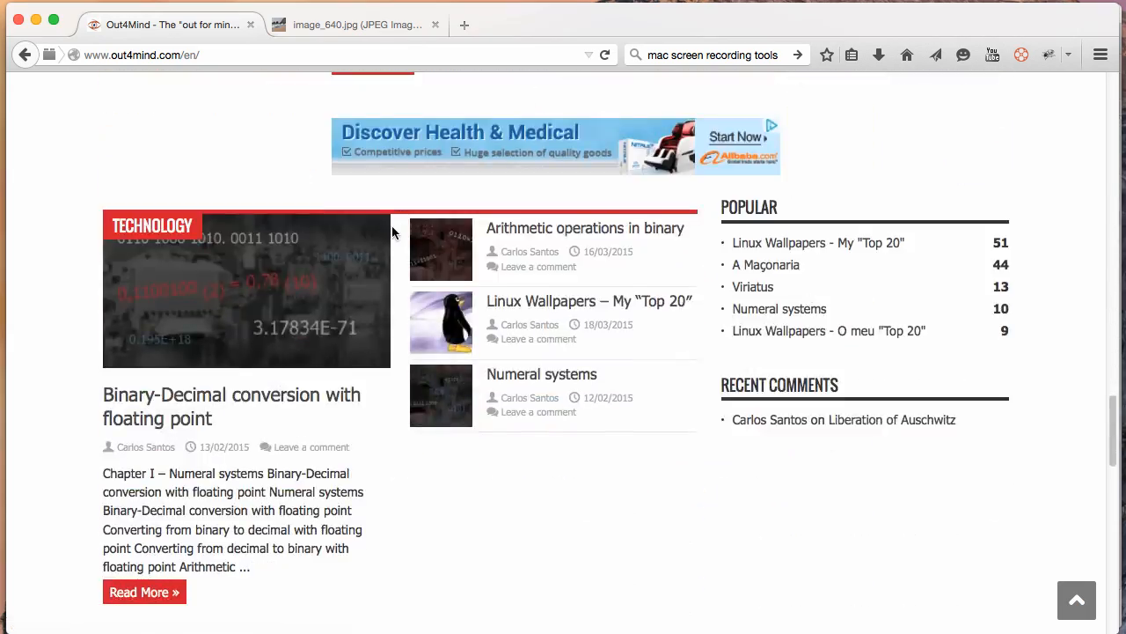
scroll(390, 229, up, 8)
scroll(393, 230, up, 10)
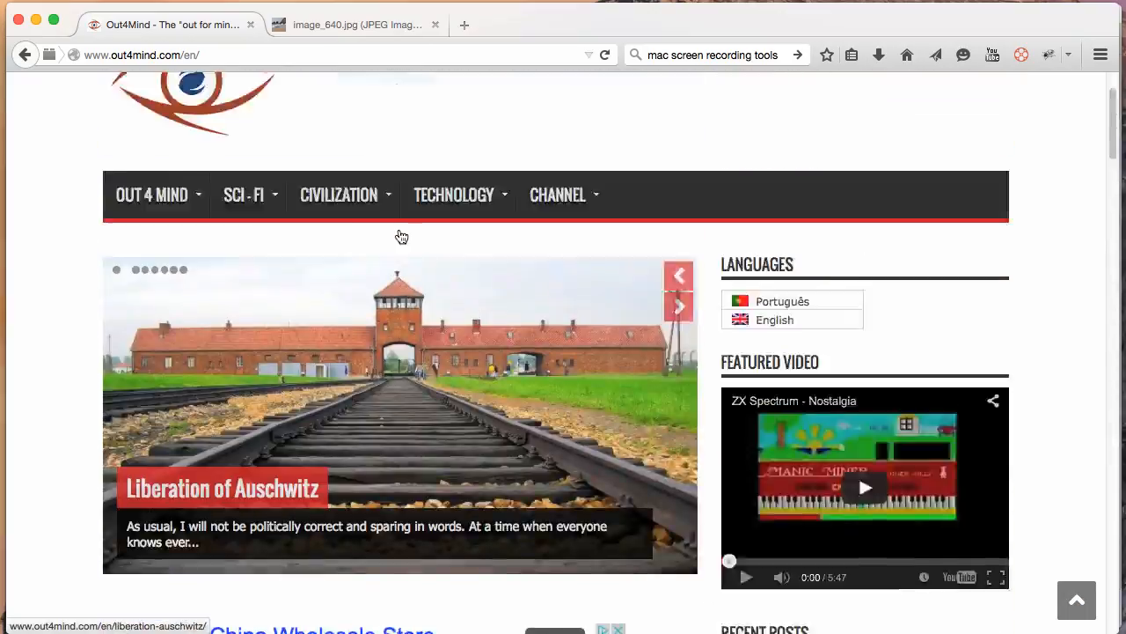
scroll(394, 231, down, 4)
scroll(394, 232, down, 10)
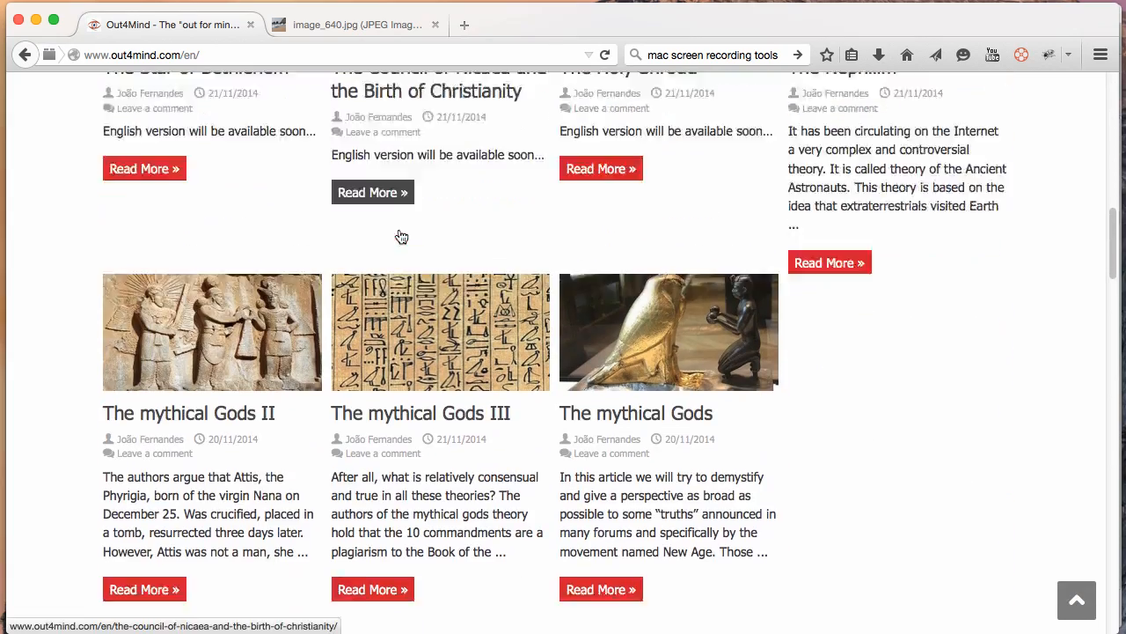
scroll(400, 235, down, 5)
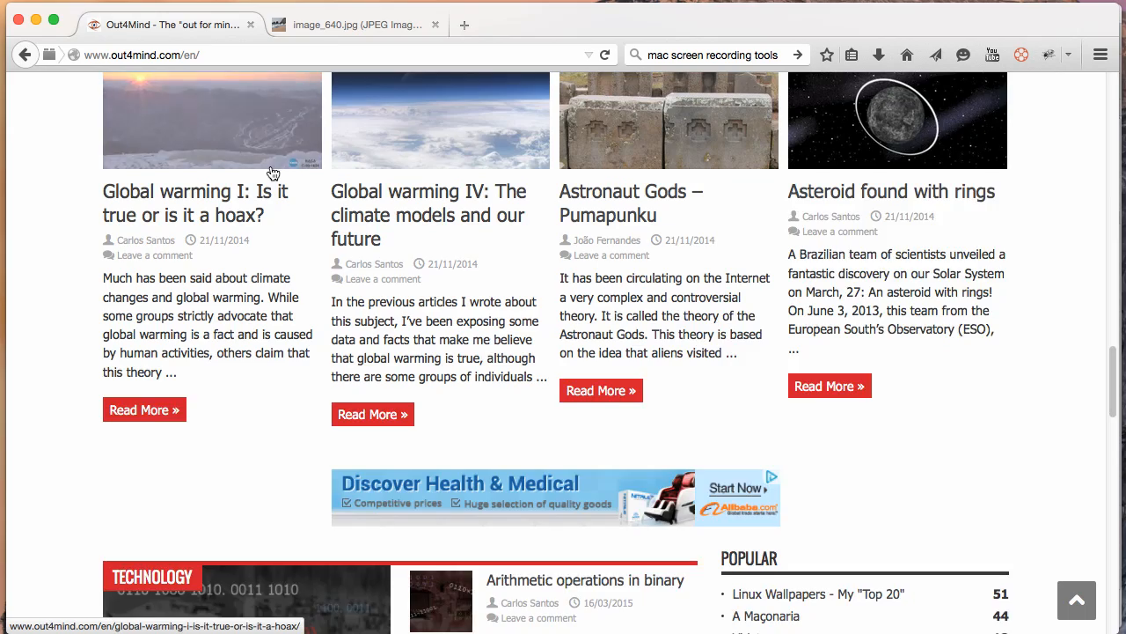
scroll(280, 180, up, 3)
scroll(286, 209, up, 20)
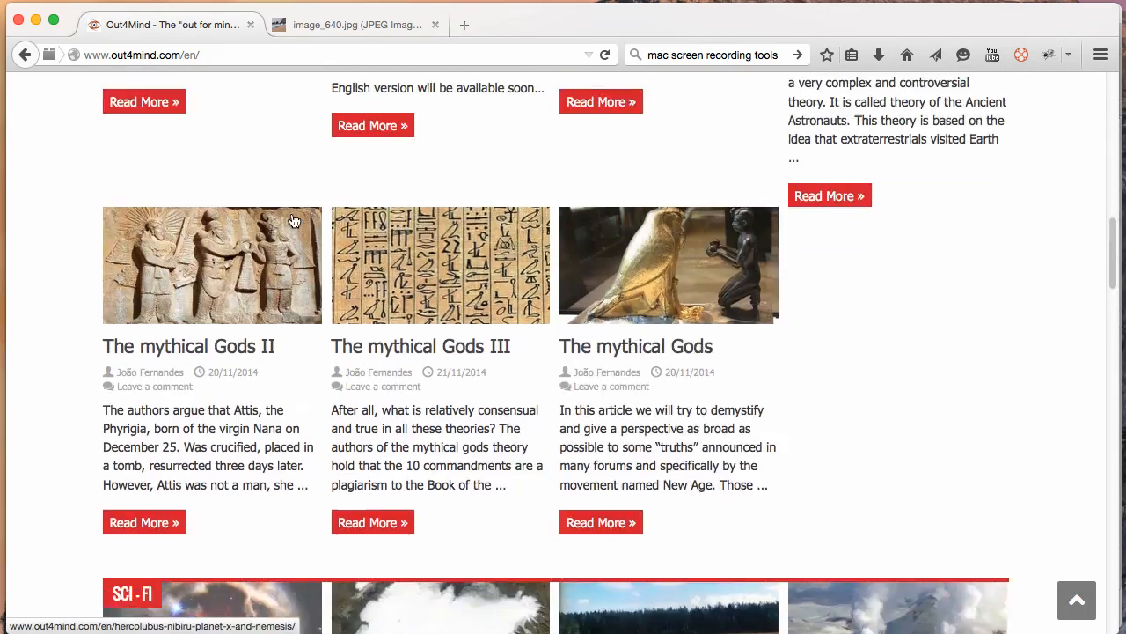
scroll(294, 220, up, 4)
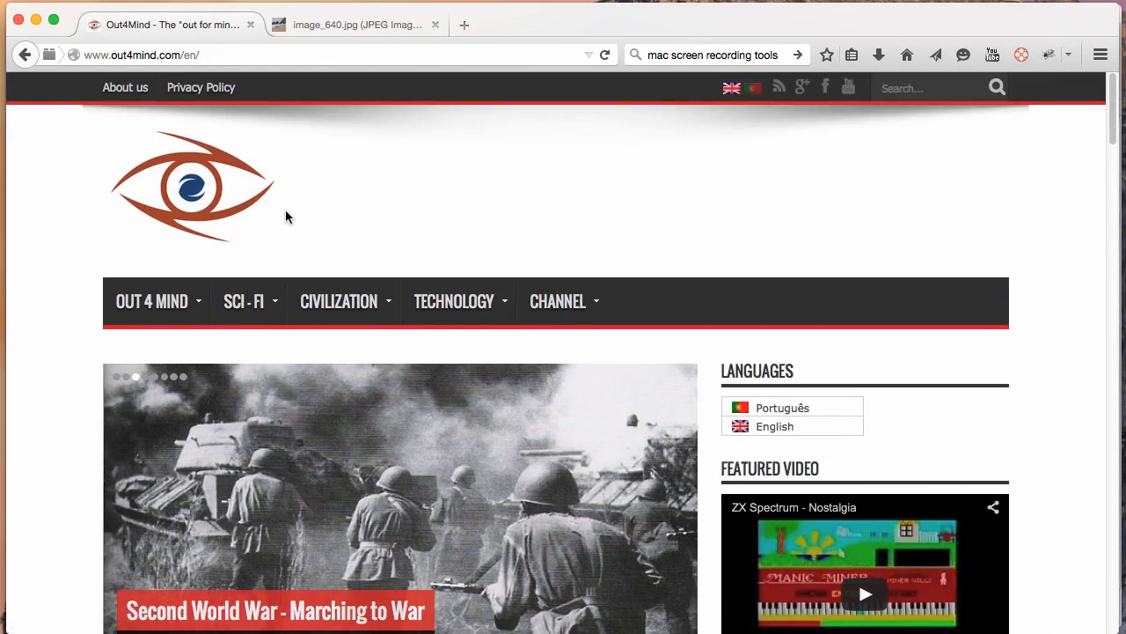
scroll(294, 220, down, 7)
scroll(290, 217, up, 6)
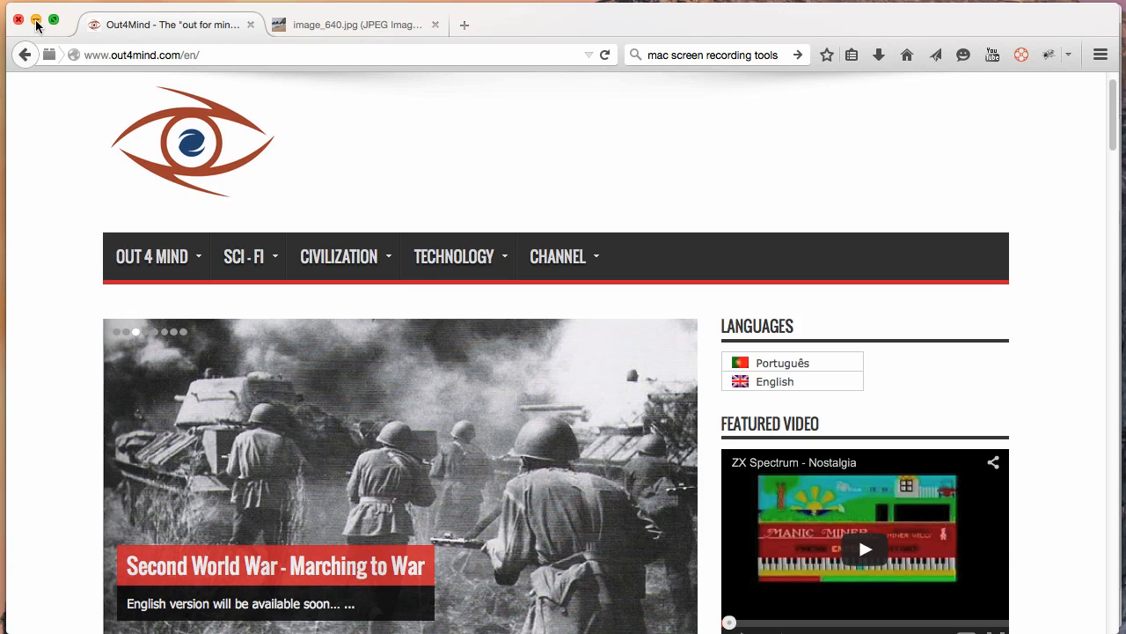
click(36, 22)
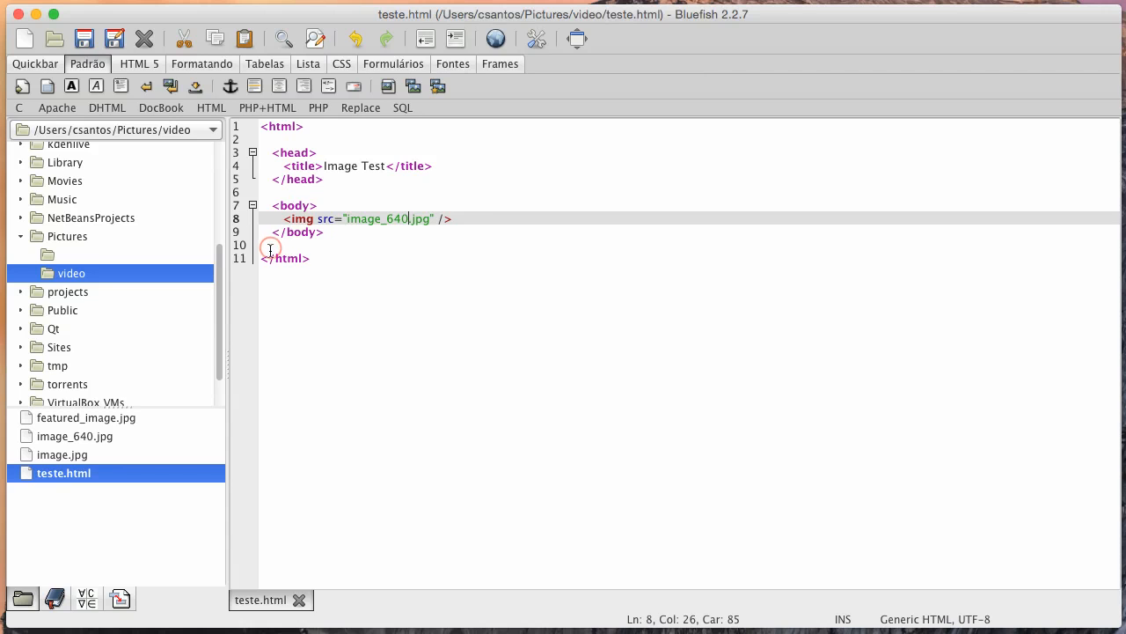
- Highlight the body block containing the image_640.jpg tag for review and clear the selection
mouse_move(270, 248)
mouse_down()
mouse_move(263, 199)
mouse_move(261, 248)
mouse_up()
click(262, 191)
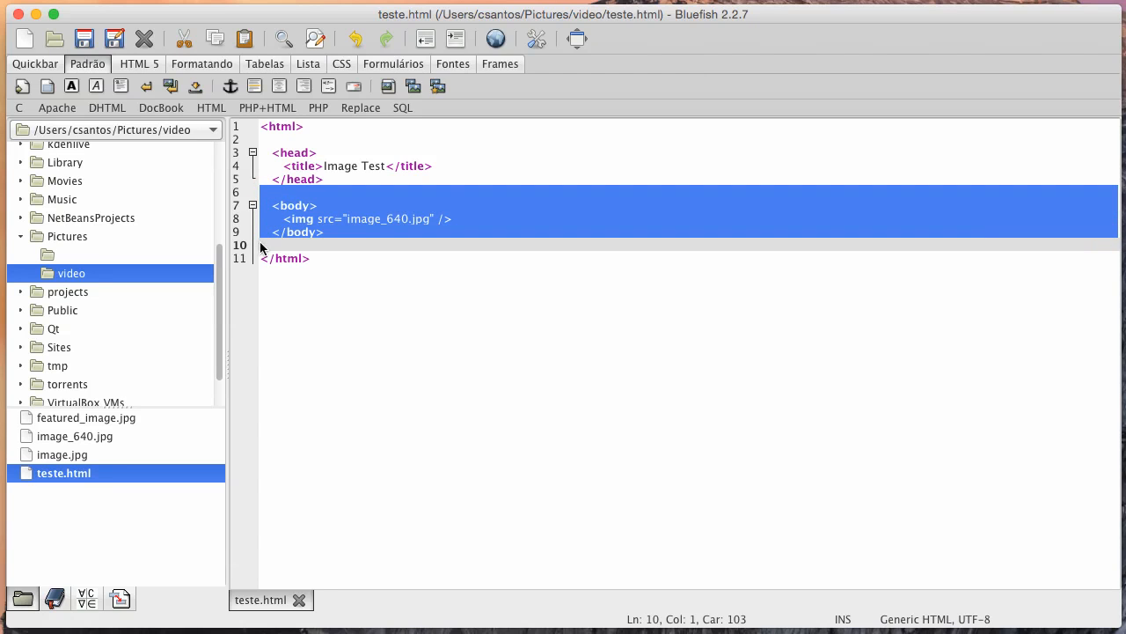
click(368, 253)
drag(264, 192, 264, 249)
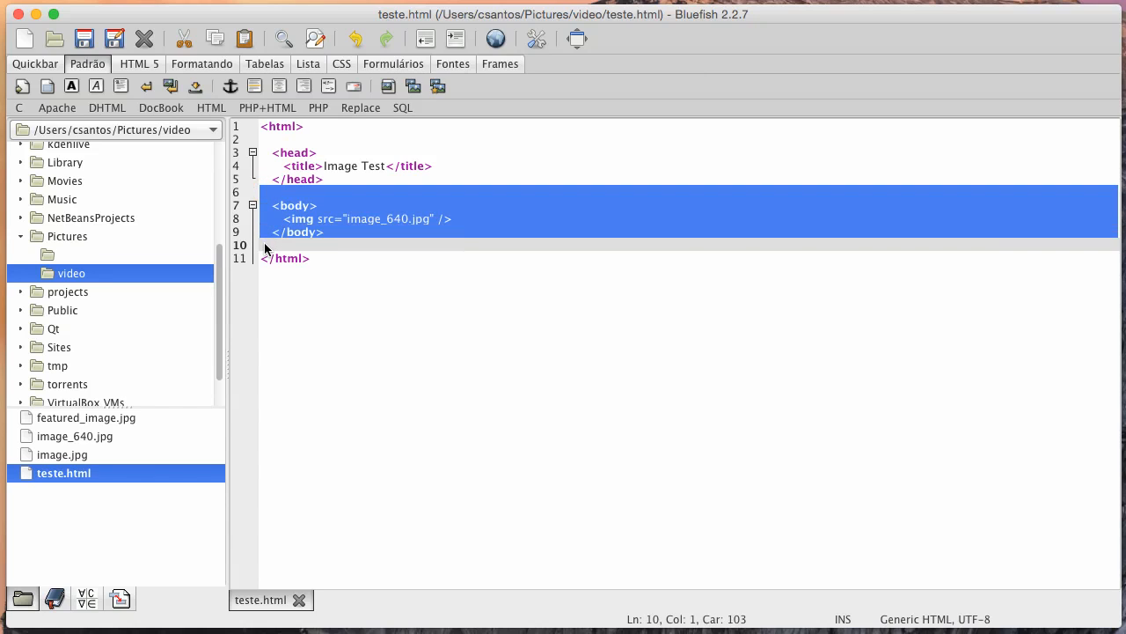
click(319, 243)
key(Tab)
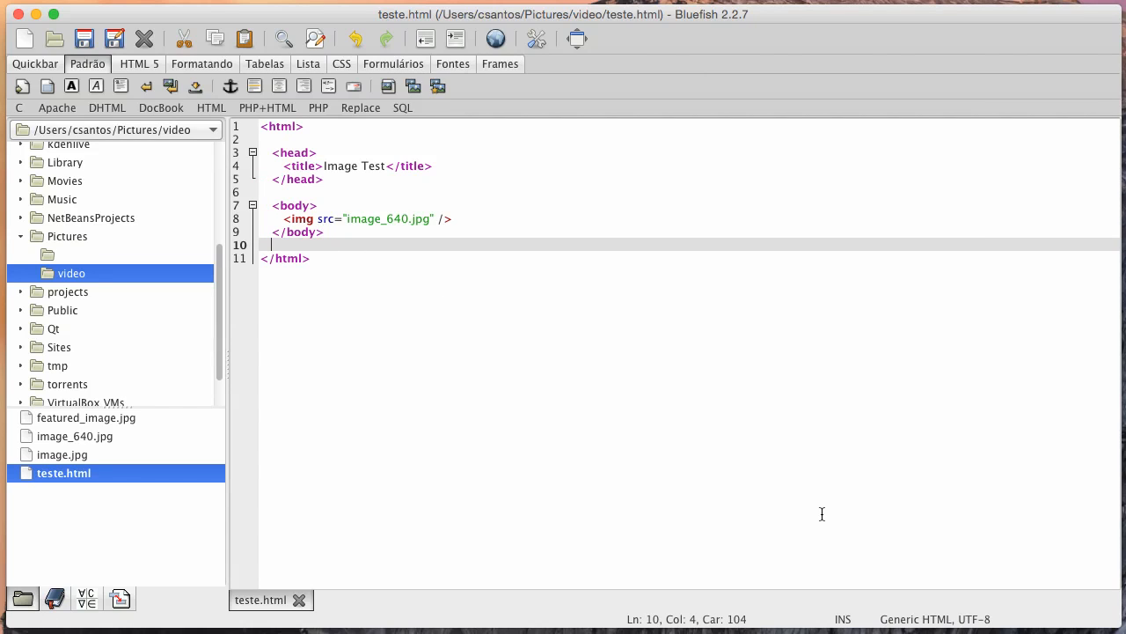